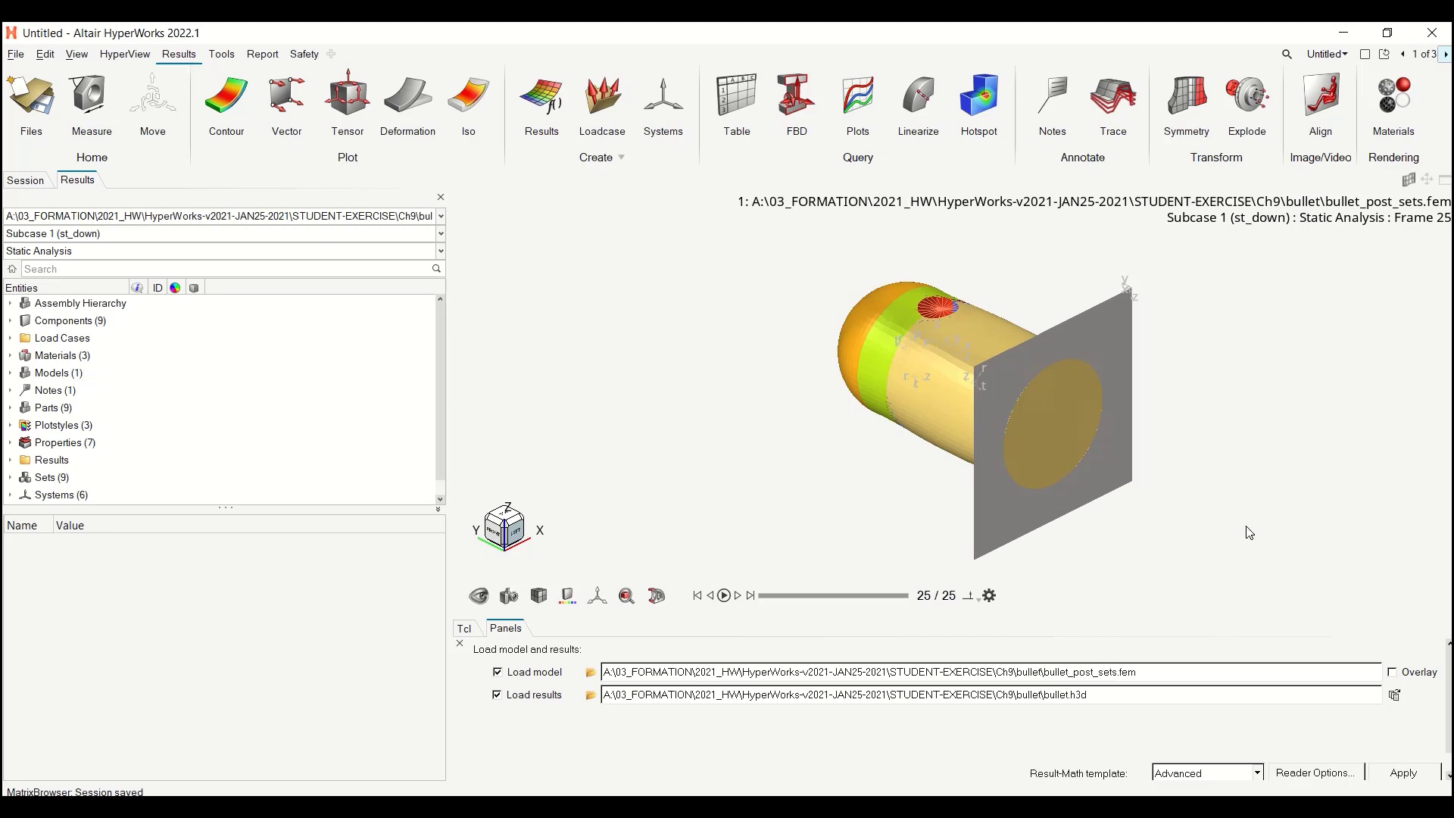
# Go to page 2 of 3, the OptiStruct session with the bullet mesh and five sets.
pyautogui.click(1445, 54)
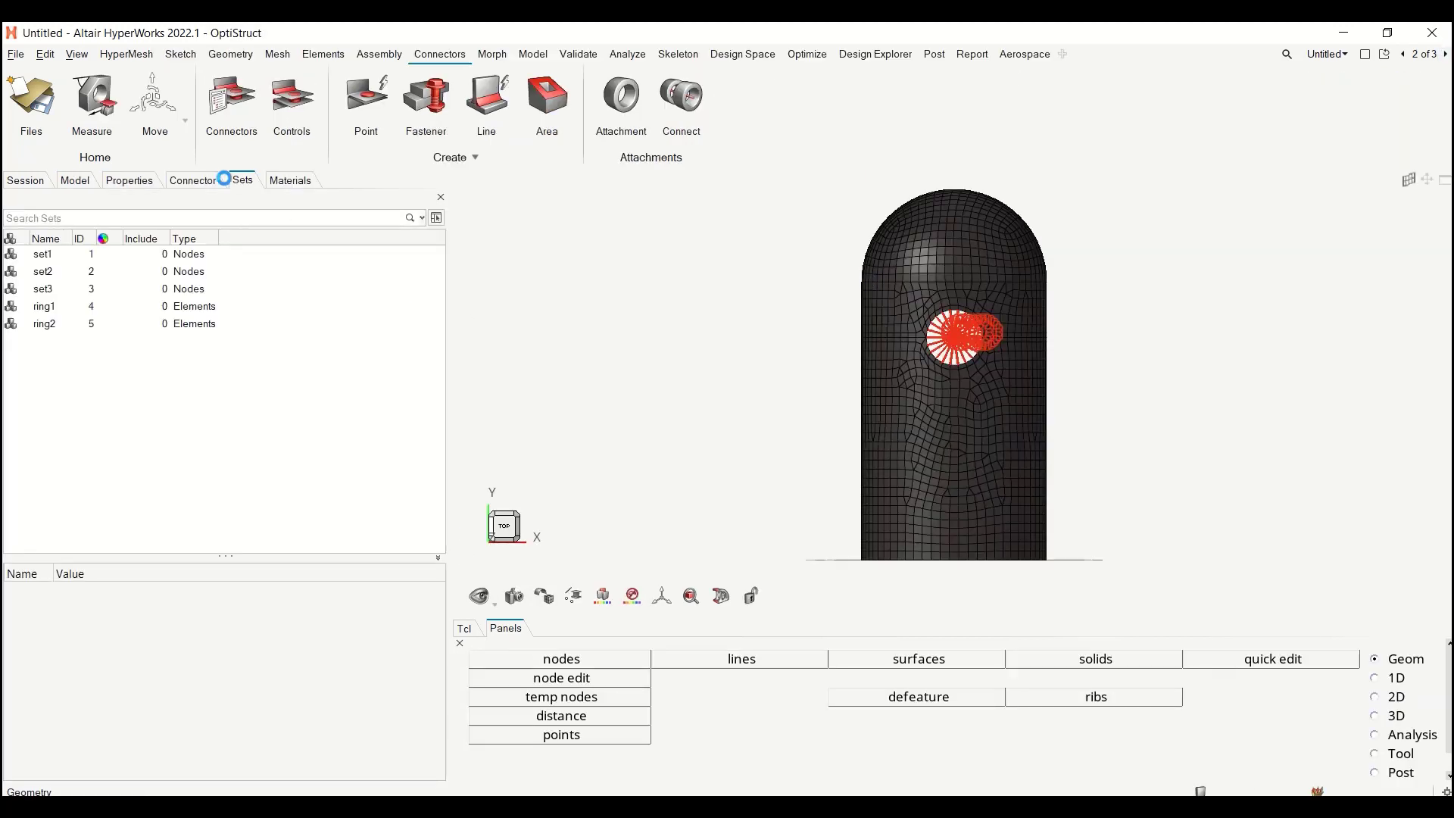
# Review the three steel materials, scrolling Steel's card down to its LIMIT1 value of 420.0.
pyautogui.click(290, 180)
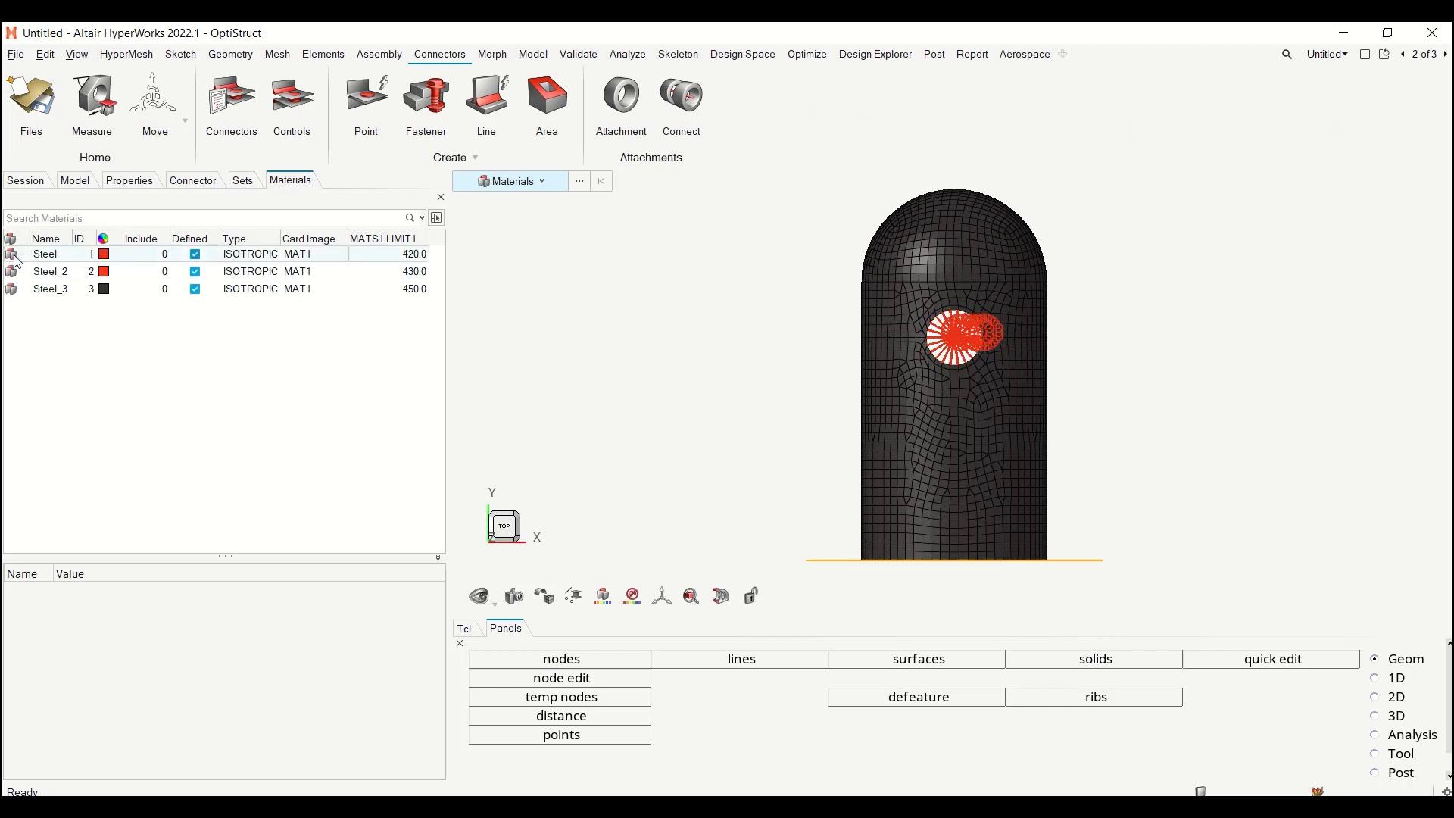
pyautogui.click(44, 254)
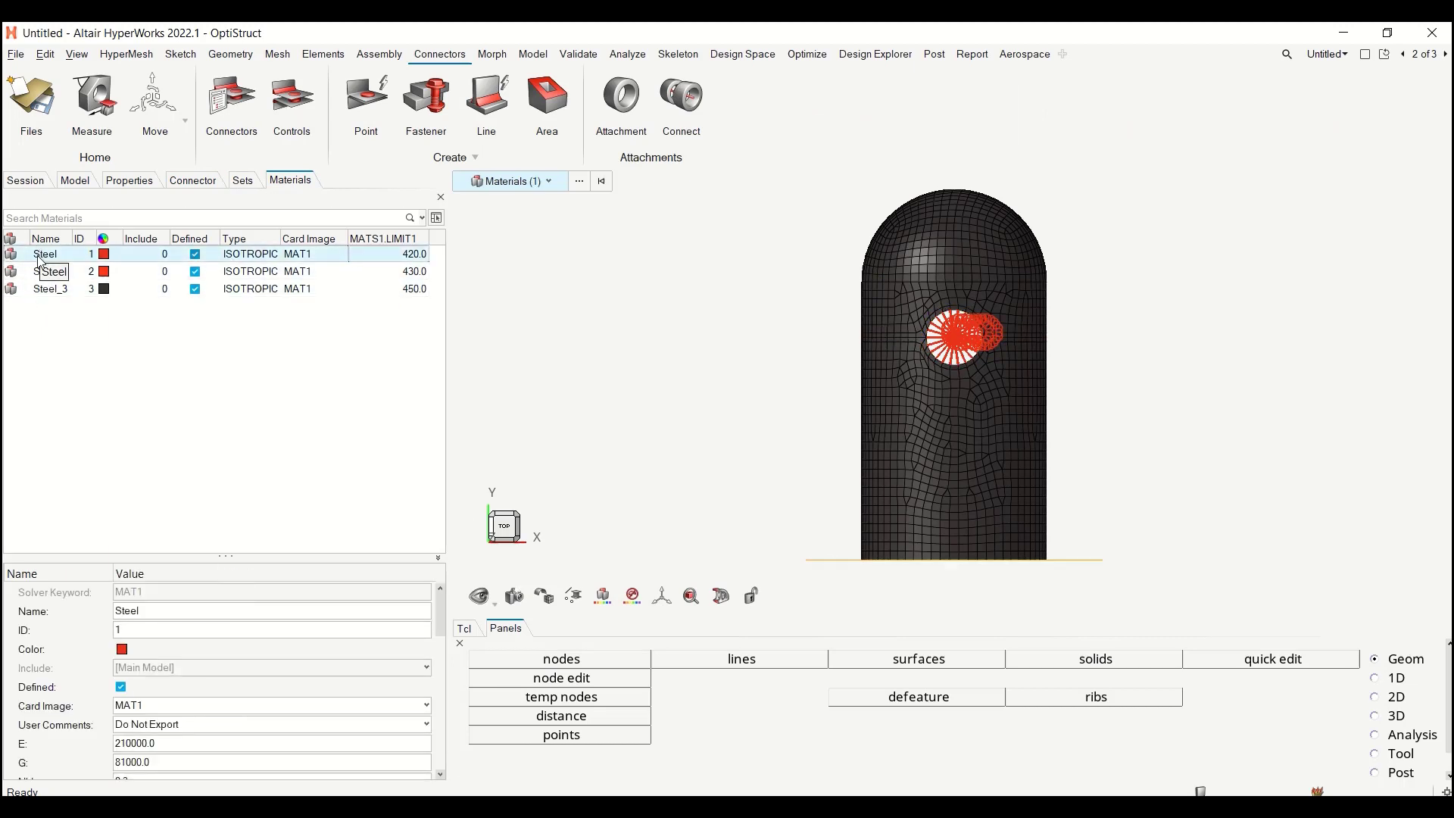
pyautogui.keyDown('shift'); pyautogui.click(50, 289); pyautogui.keyUp('shift')
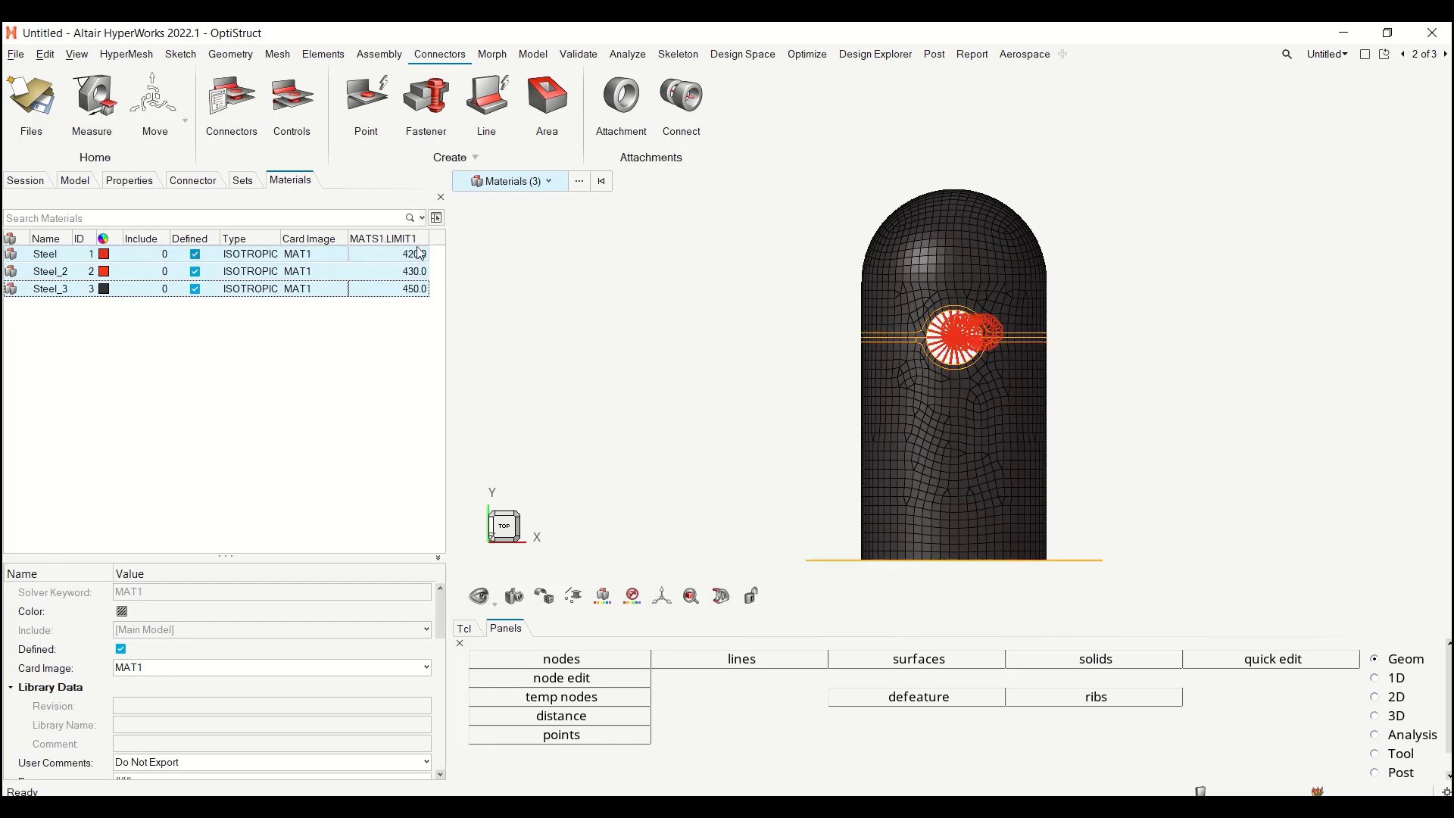
pyautogui.moveTo(444, 602); pyautogui.dragTo(436, 639)
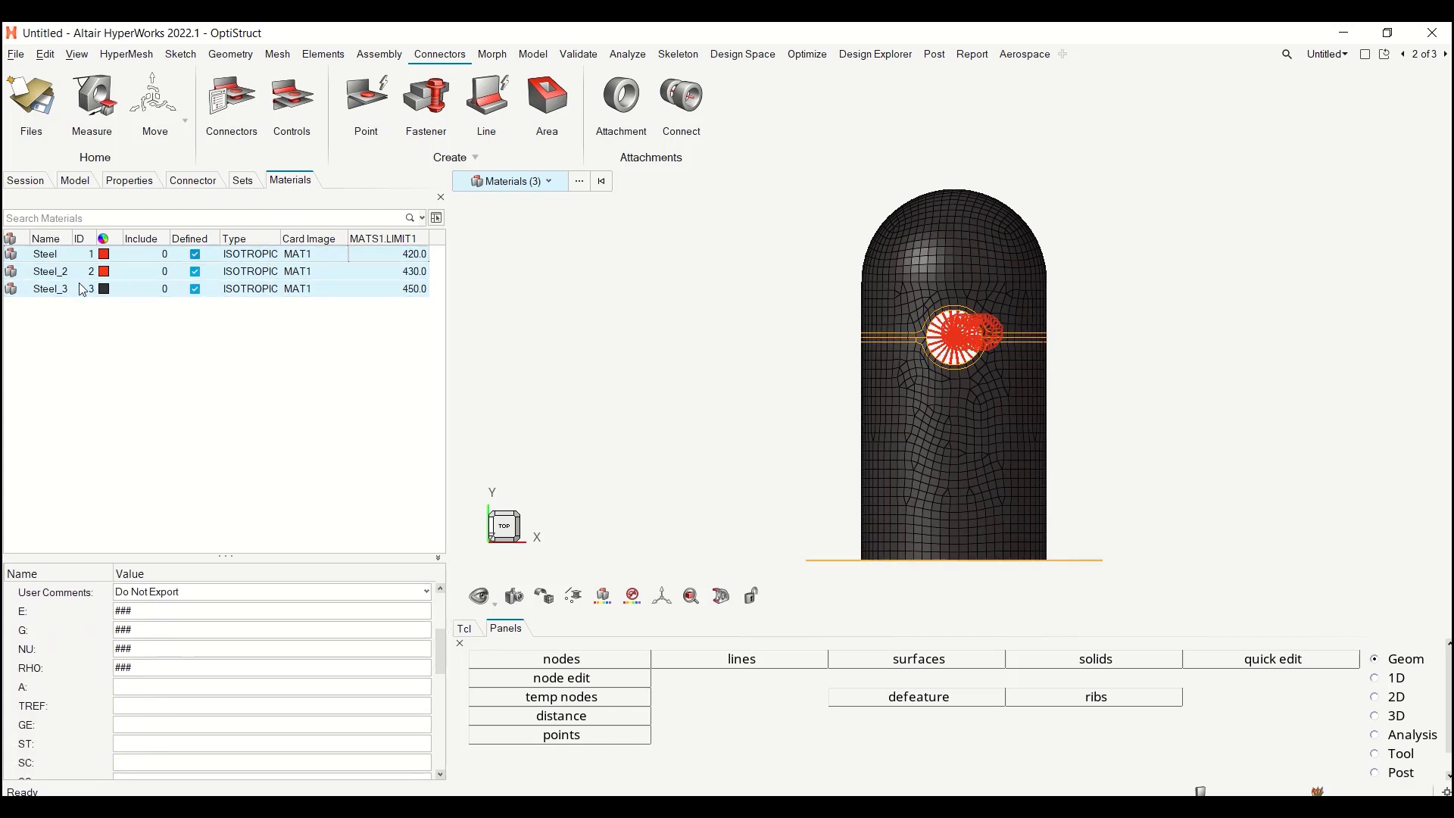
pyautogui.click(186, 370)
pyautogui.click(7, 252)
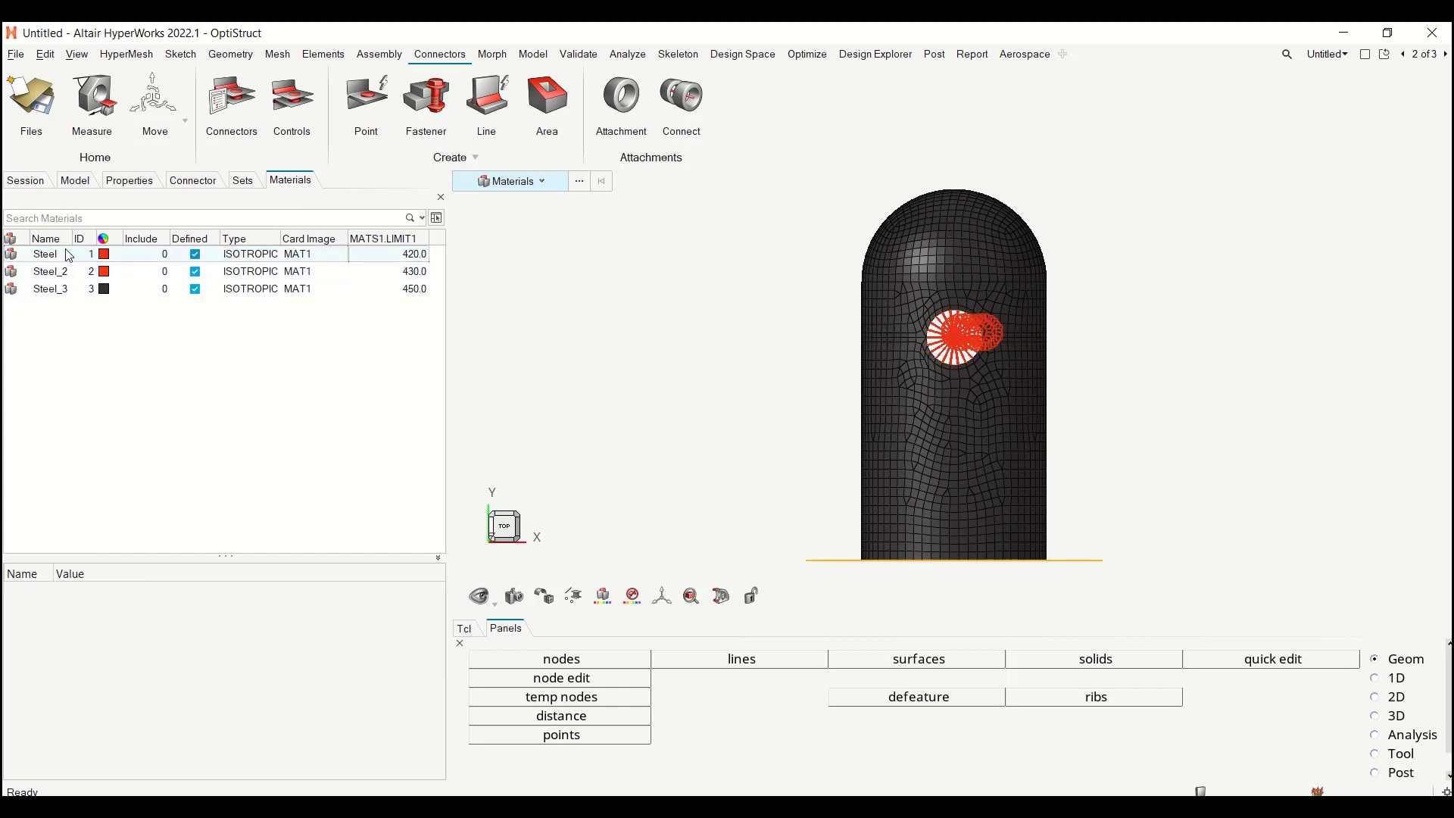
pyautogui.moveTo(437, 606); pyautogui.dragTo(440, 663)
pyautogui.scroll(-3, 135, 666)
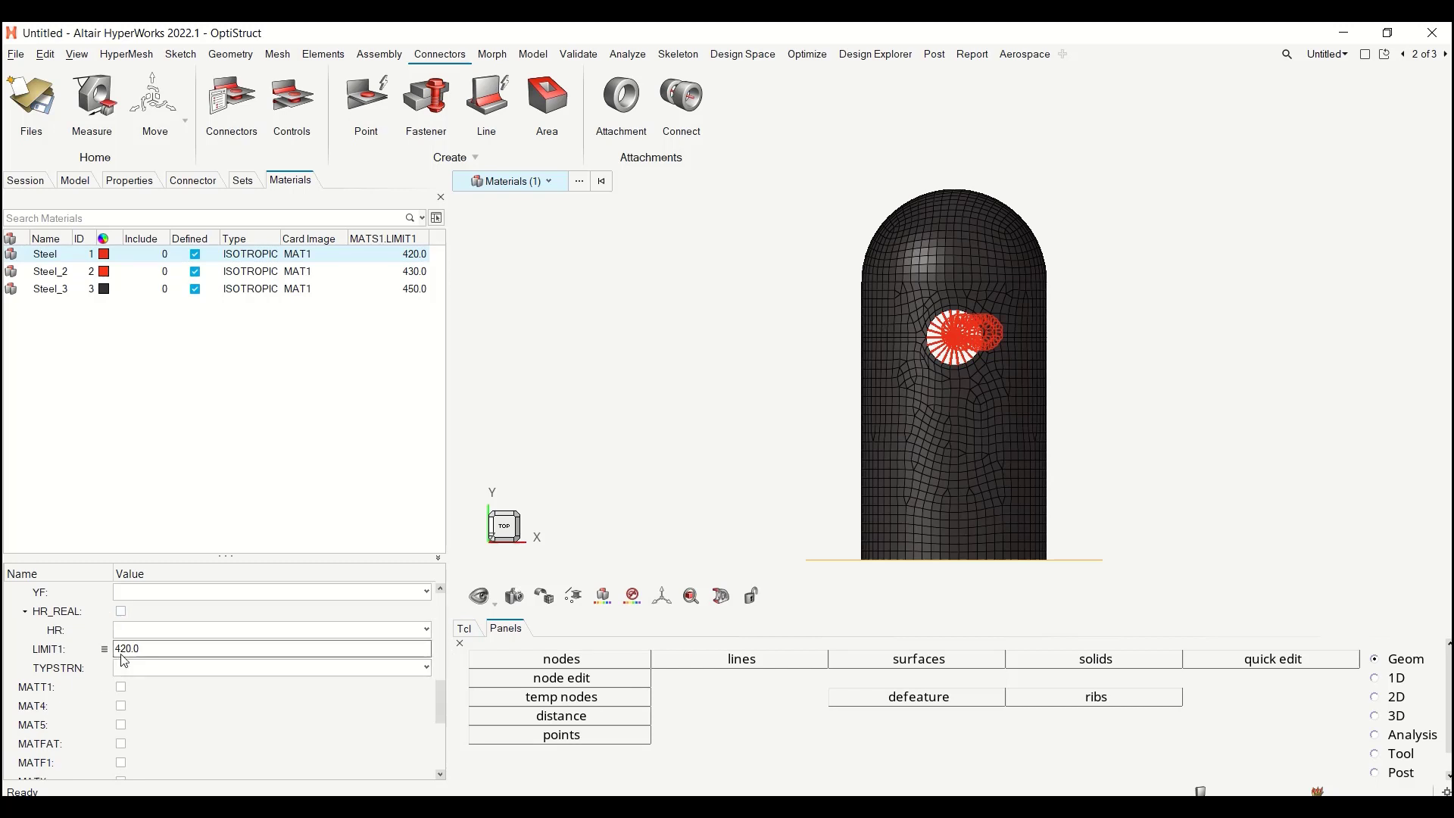
# On page 1, create a new Derived Result from the Results browser, opening Expression Builder for 'Expression 1'.
pyautogui.click(1403, 55)
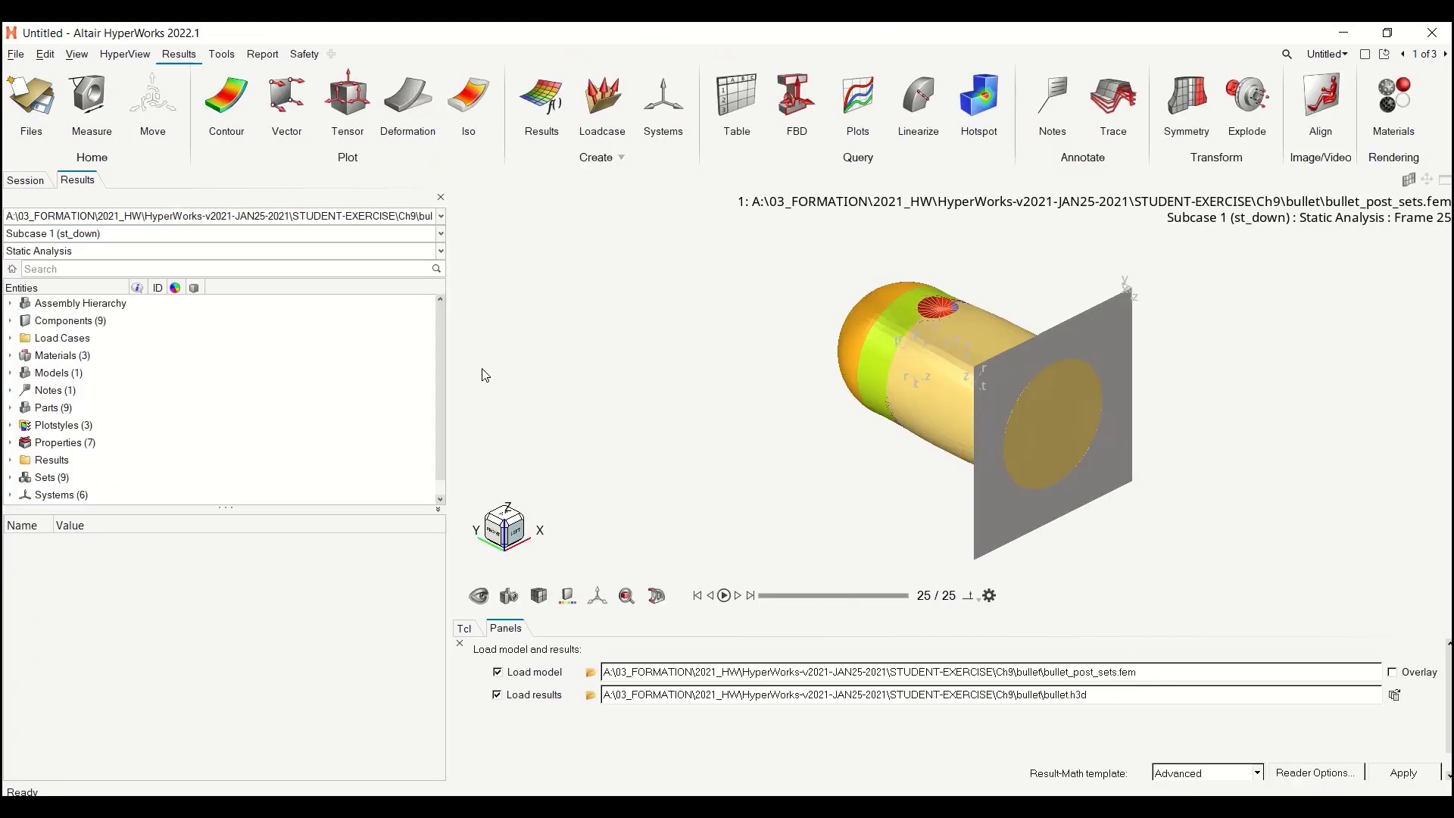
pyautogui.rightClick(338, 365)
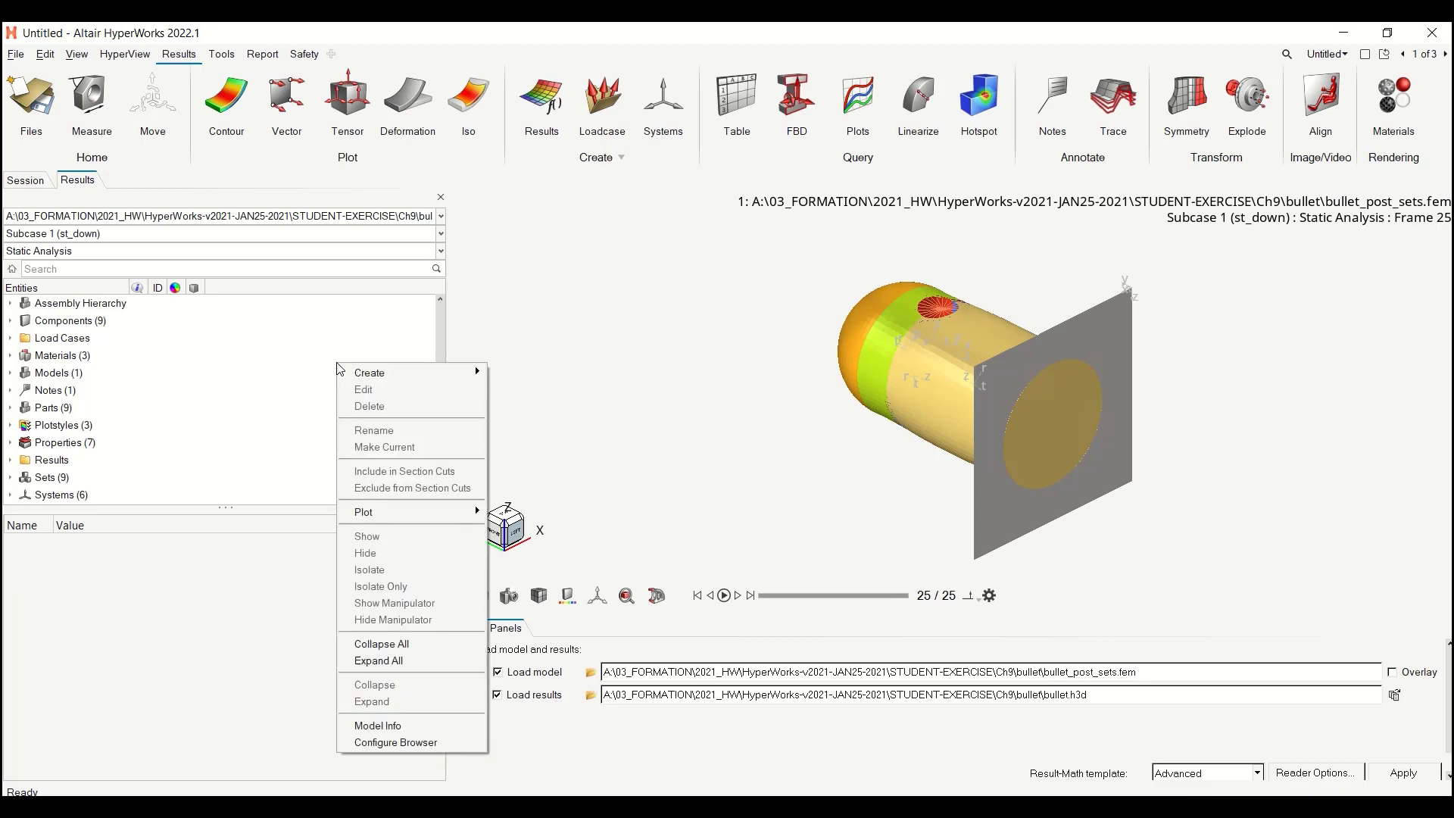
pyautogui.moveTo(368, 373)
pyautogui.click(569, 391)
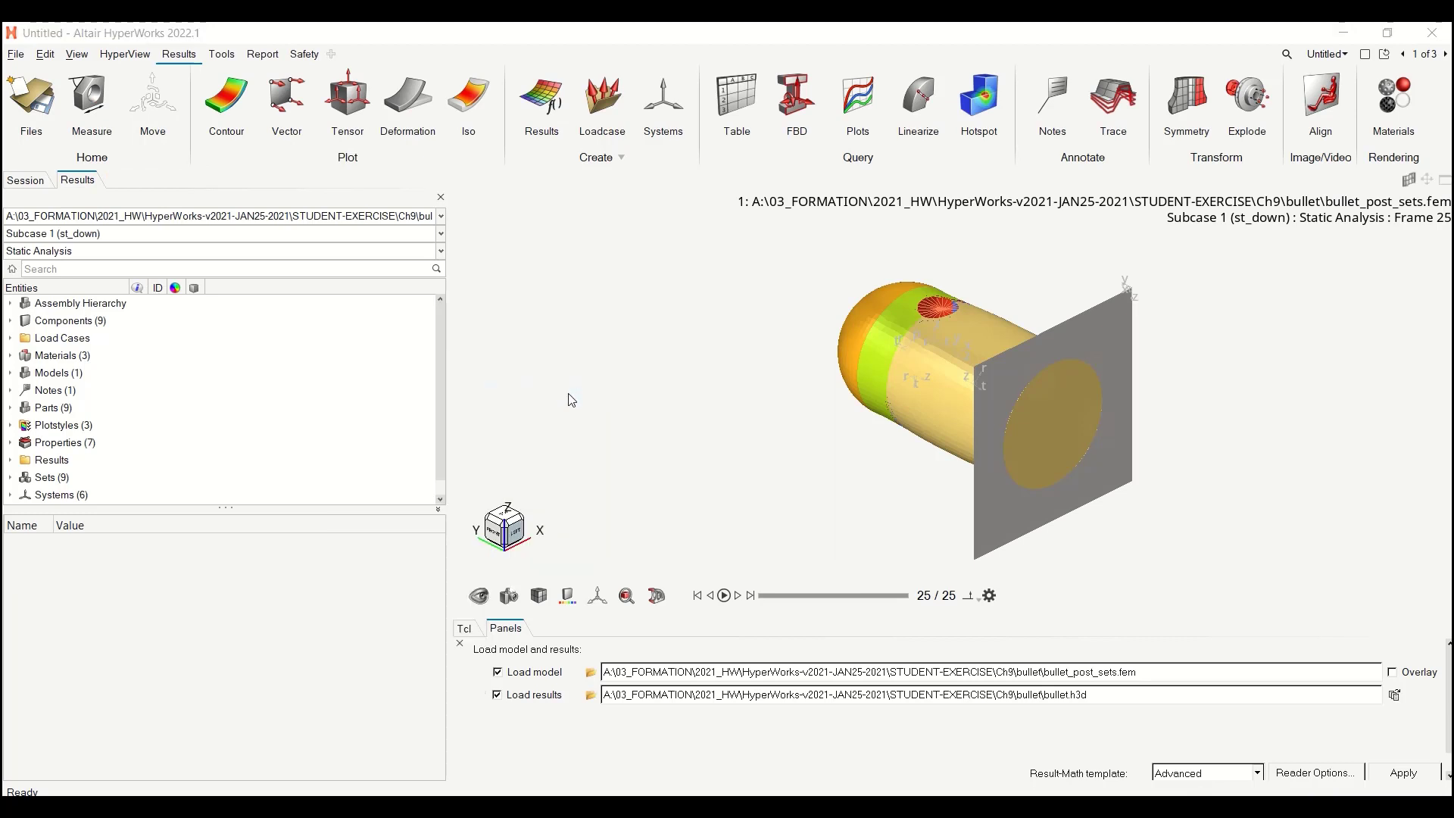
# Browse the Table list down to the MAT1_* entries, then close Expression Builder.
pyautogui.click(645, 307)
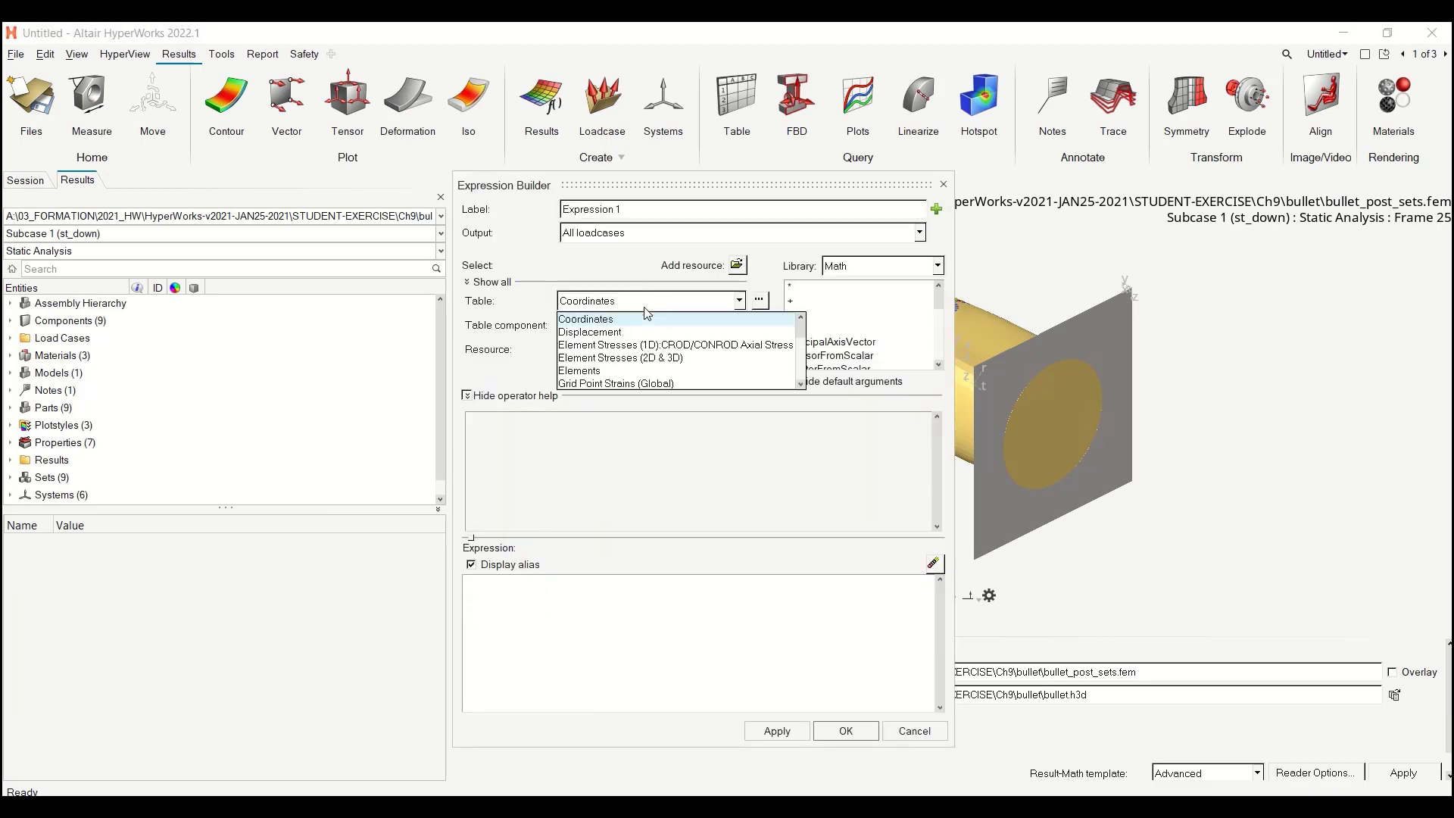
pyautogui.click(802, 384)
pyautogui.click(801, 384)
pyautogui.click(801, 384)
pyautogui.click(800, 384)
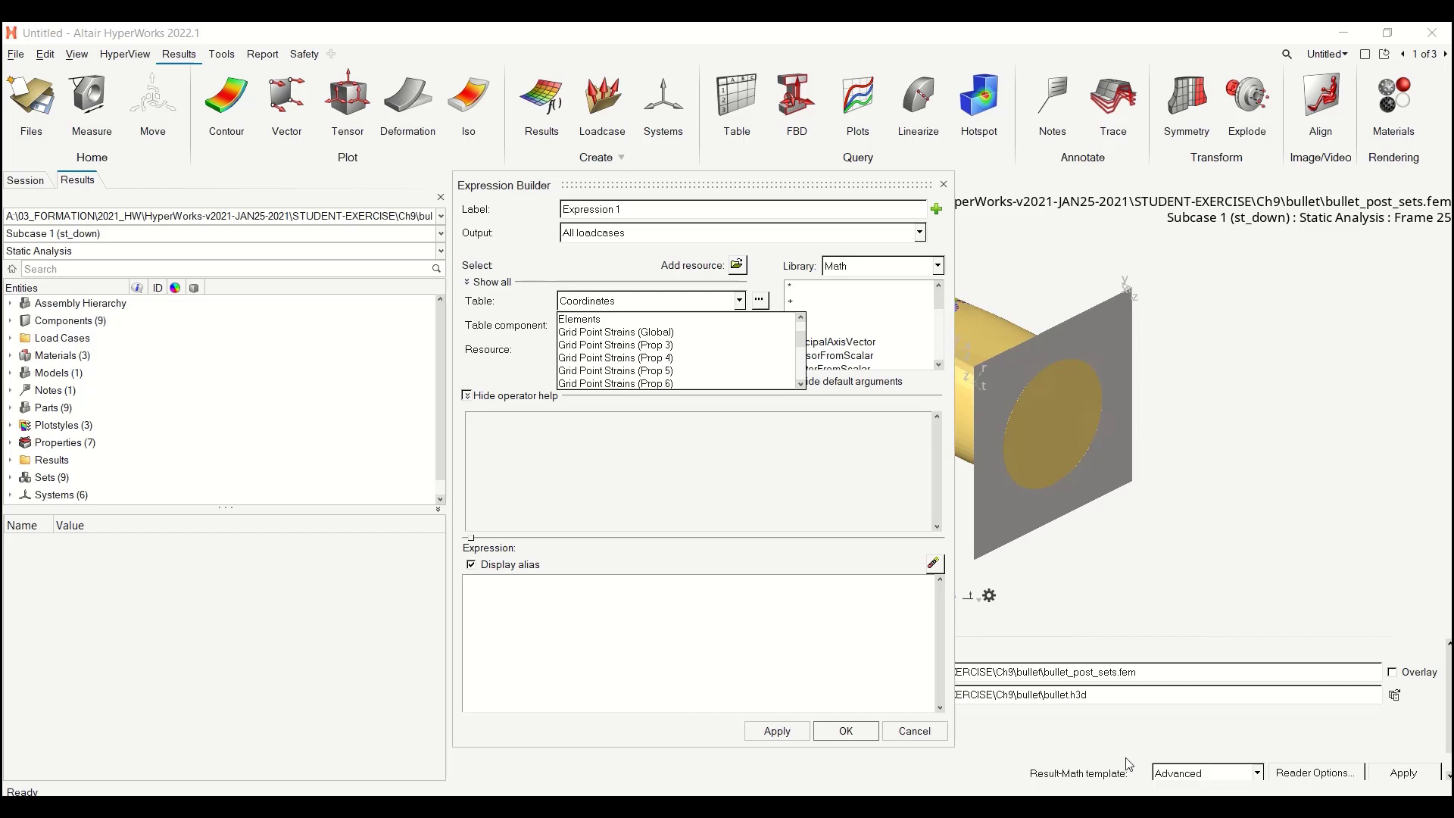
pyautogui.click(802, 385)
pyautogui.click(802, 384)
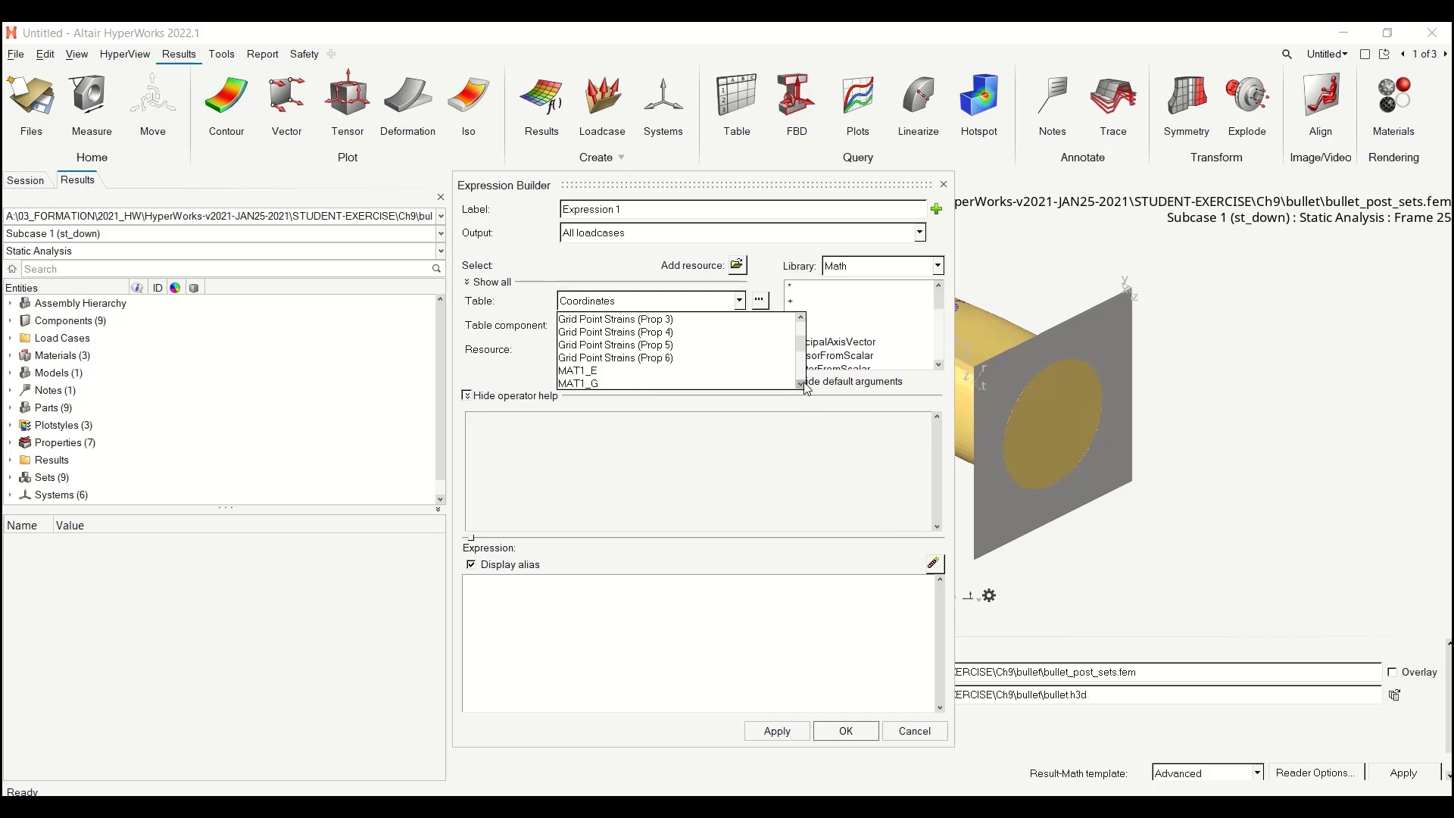
pyautogui.click(802, 384)
pyautogui.click(801, 385)
pyautogui.click(802, 384)
pyautogui.click(801, 385)
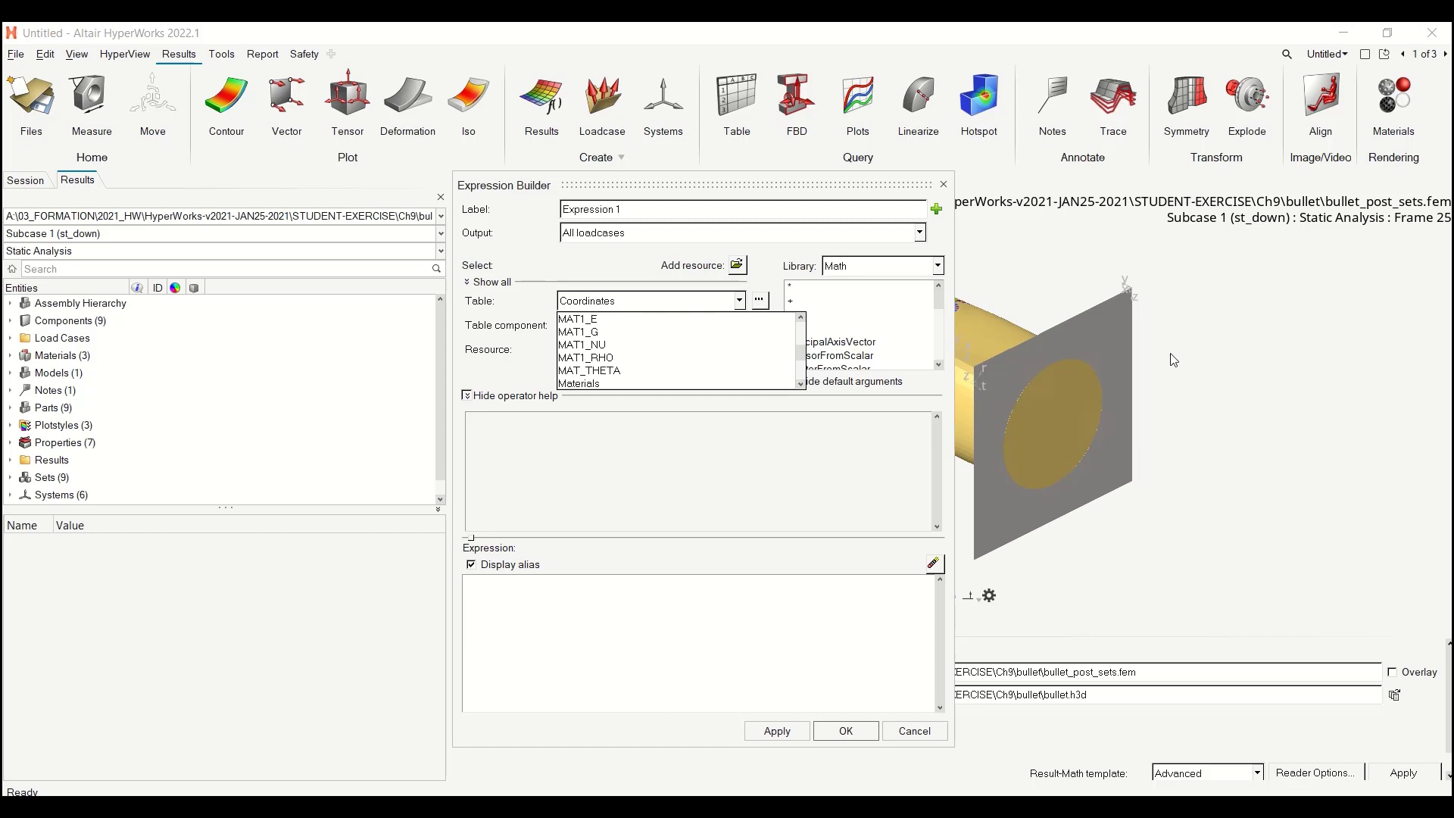
pyautogui.click(945, 186)
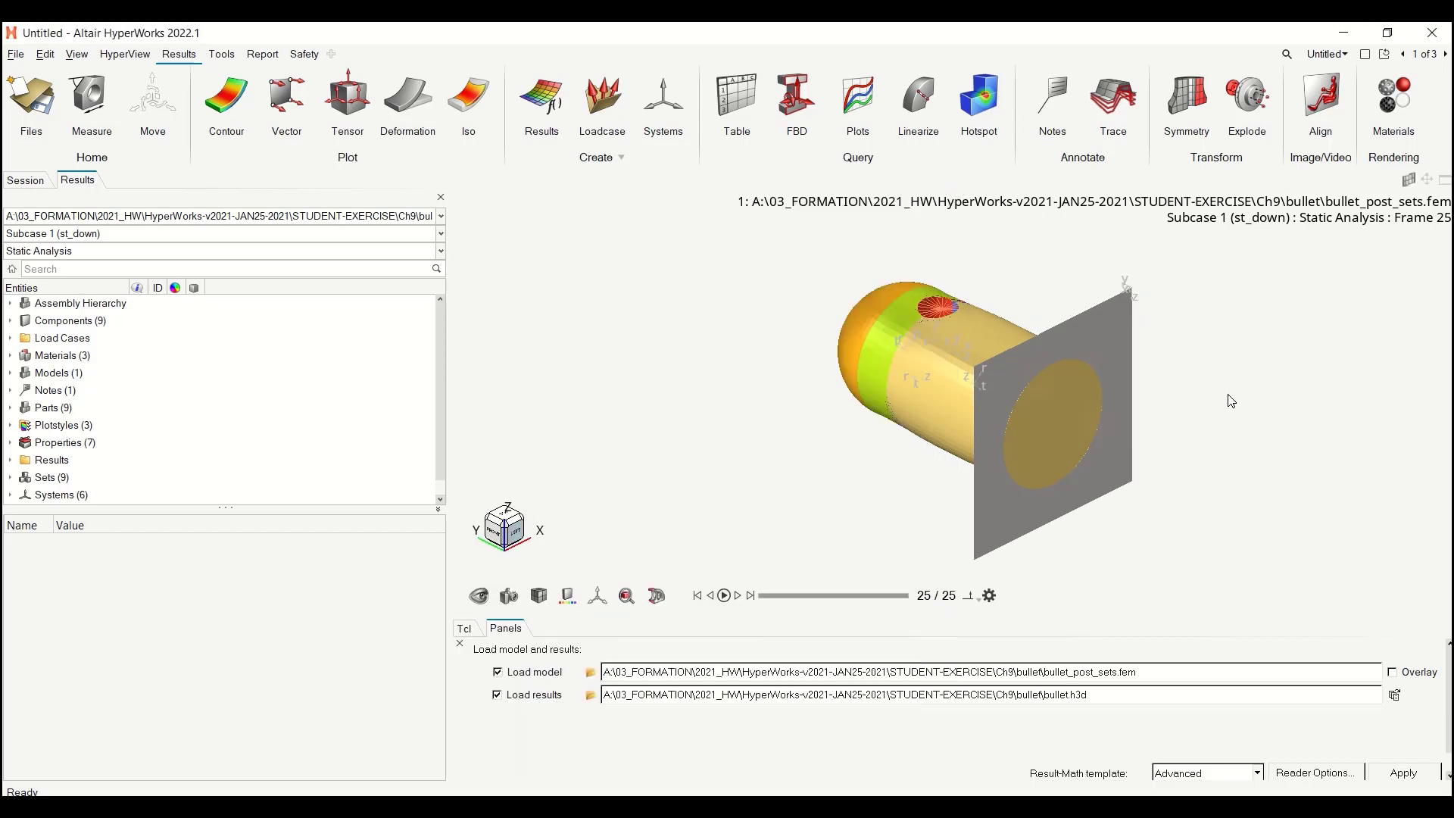
# On page 2, show the Tcl console output of hm_attributelist for material 1, ending with MATS1_LIMIT1.
pyautogui.click(1445, 54)
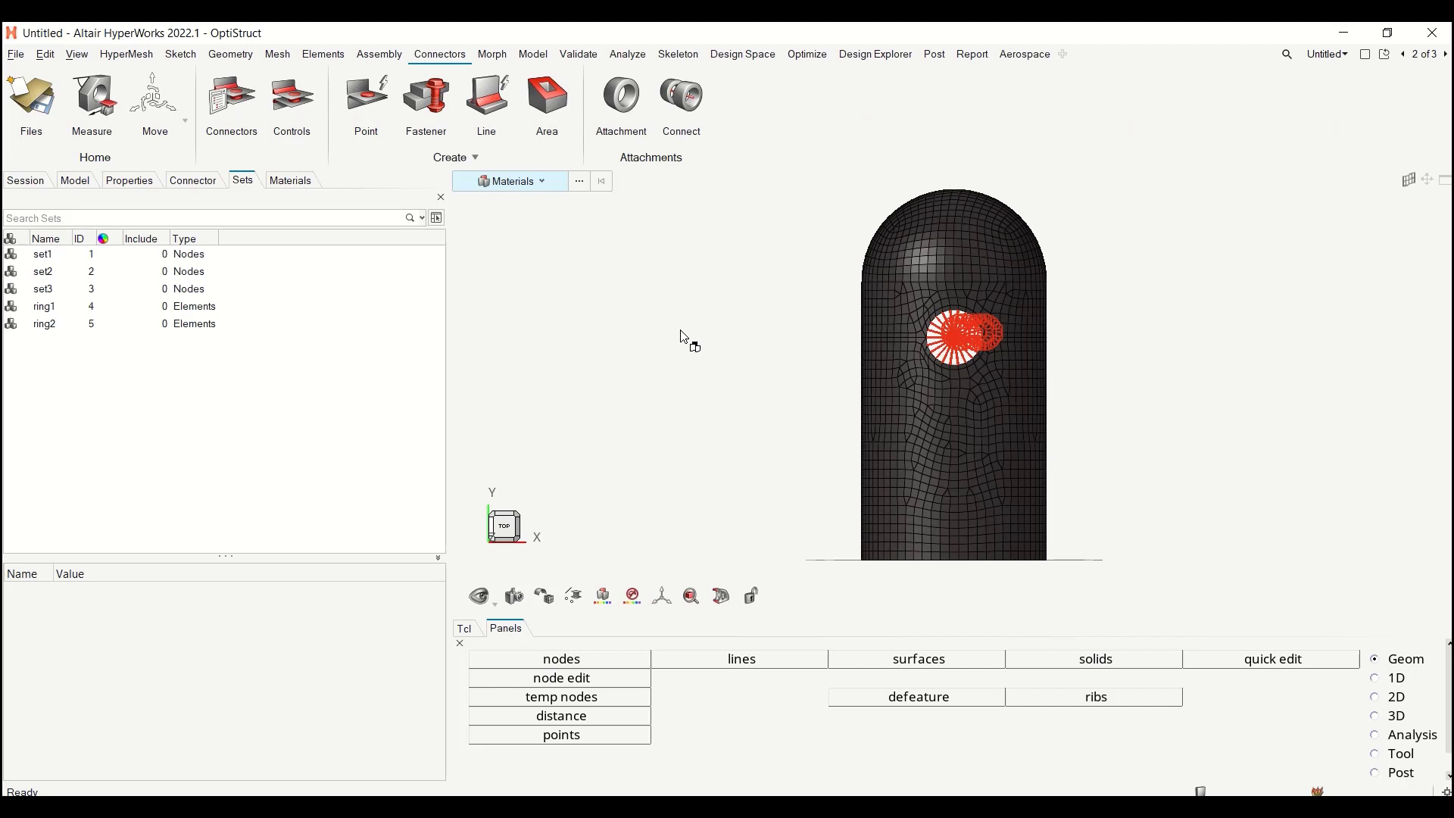
pyautogui.click(473, 630)
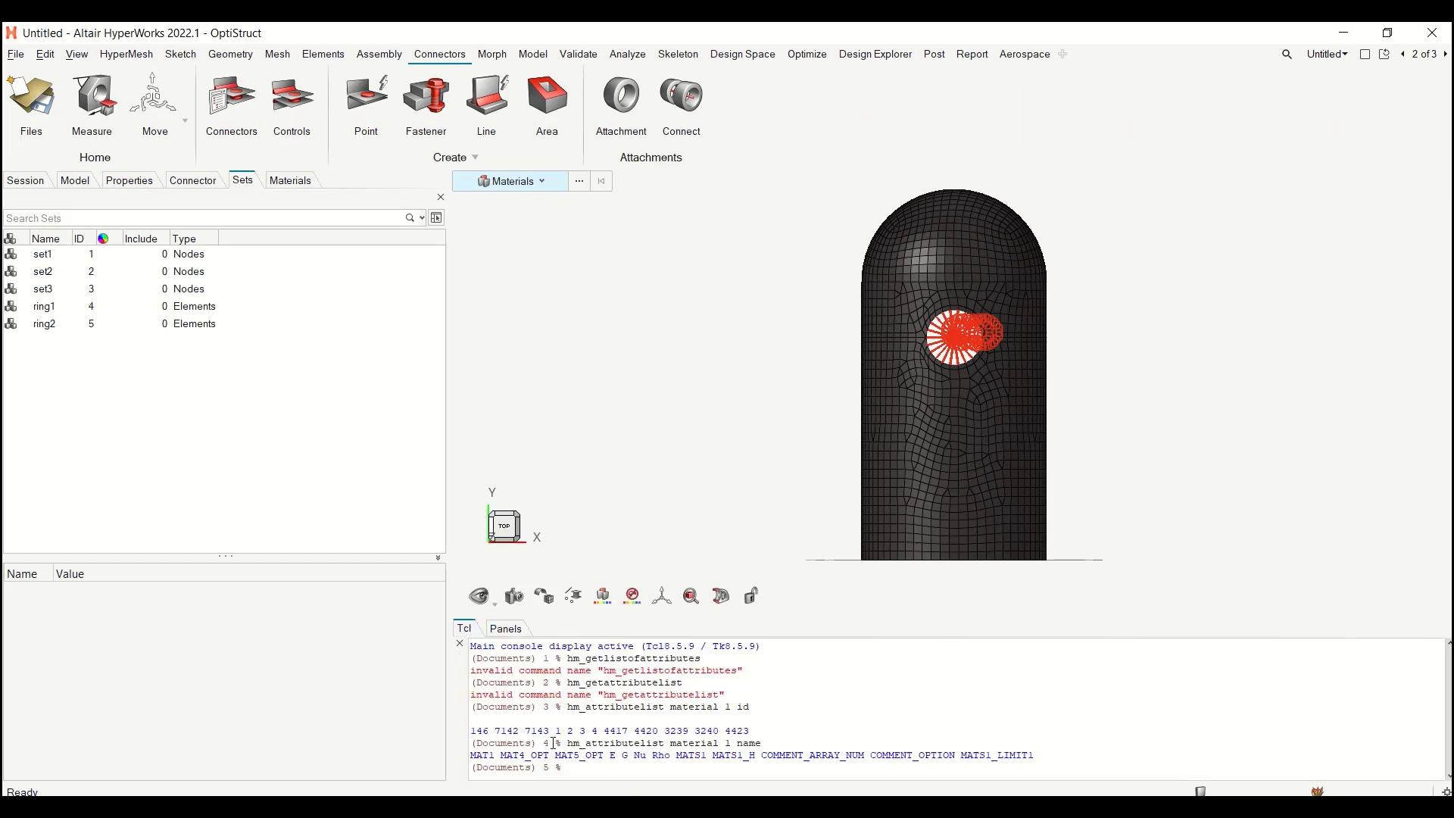
pyautogui.moveTo(568, 743); pyautogui.dragTo(661, 745)
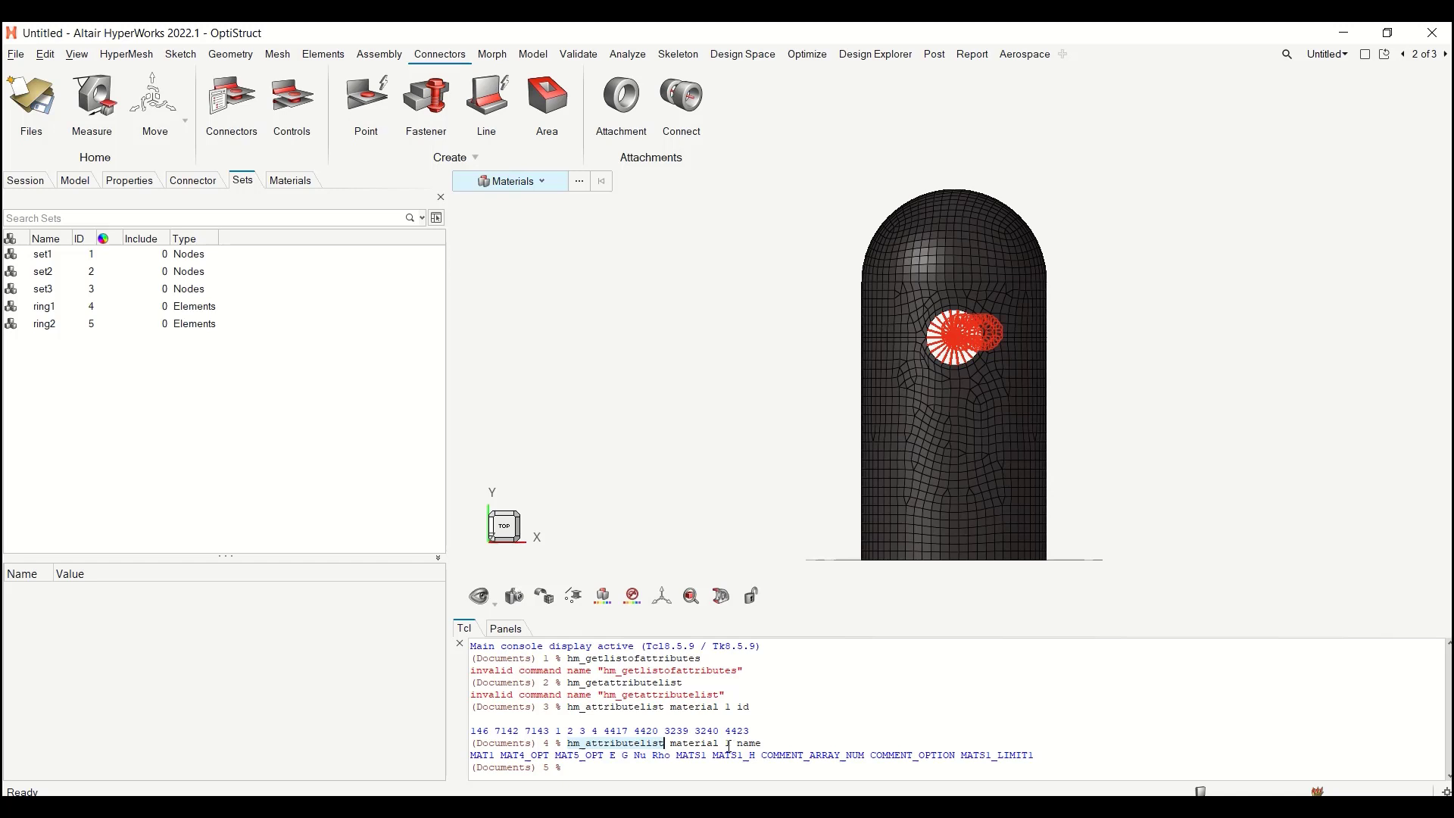
pyautogui.doubleClick(742, 707)
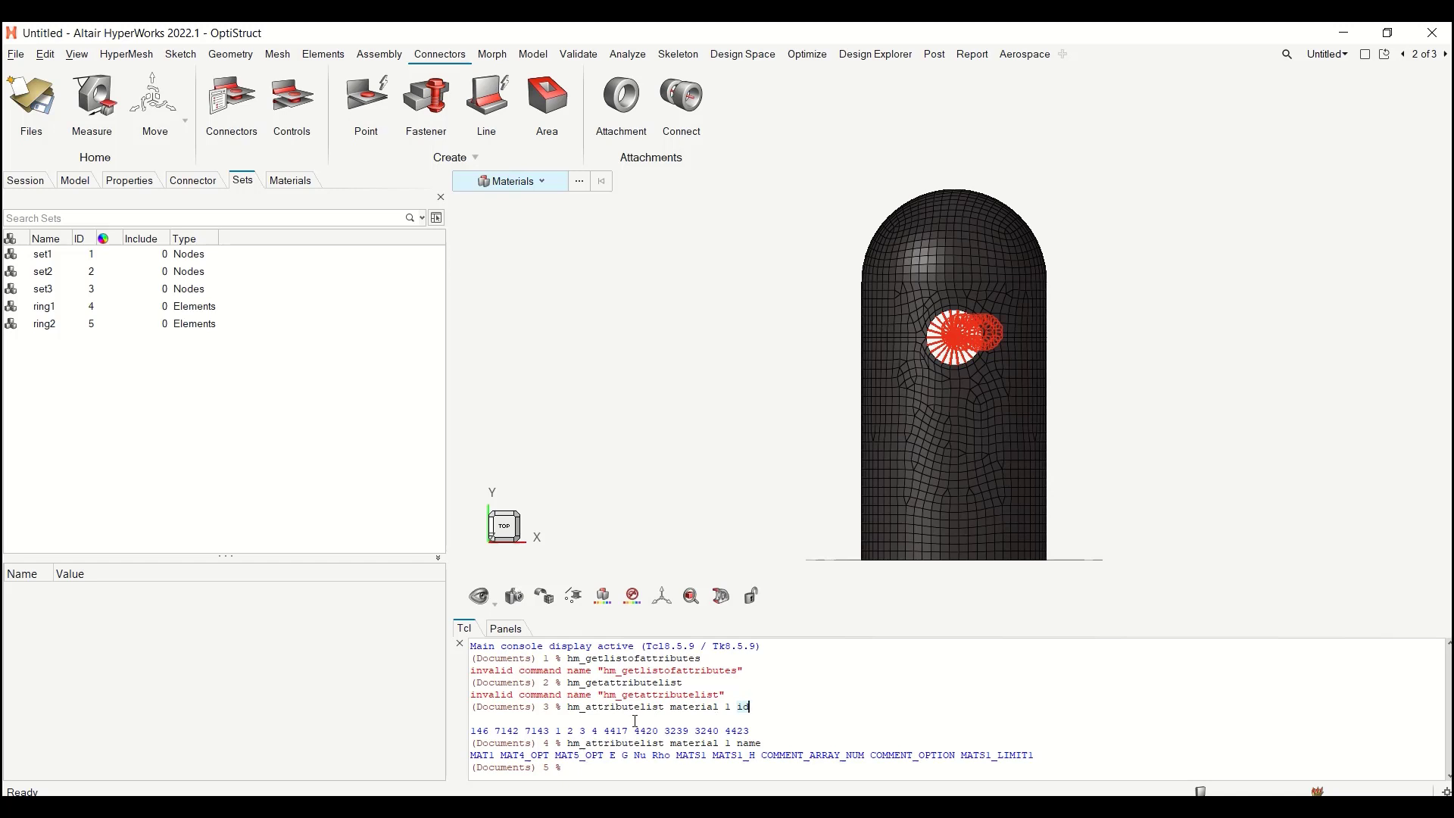
pyautogui.moveTo(571, 708); pyautogui.dragTo(1051, 756)
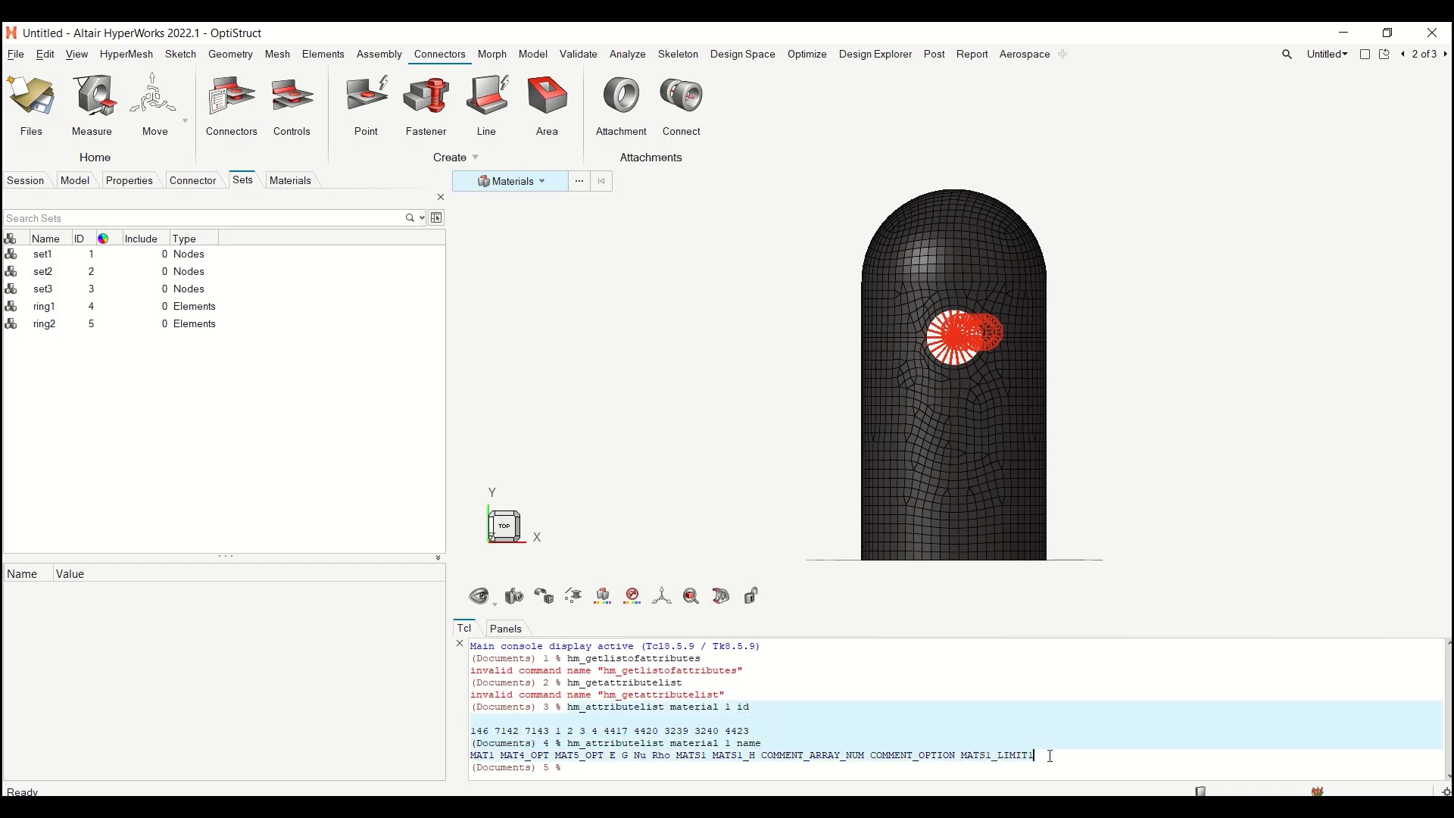
pyautogui.click(1015, 716)
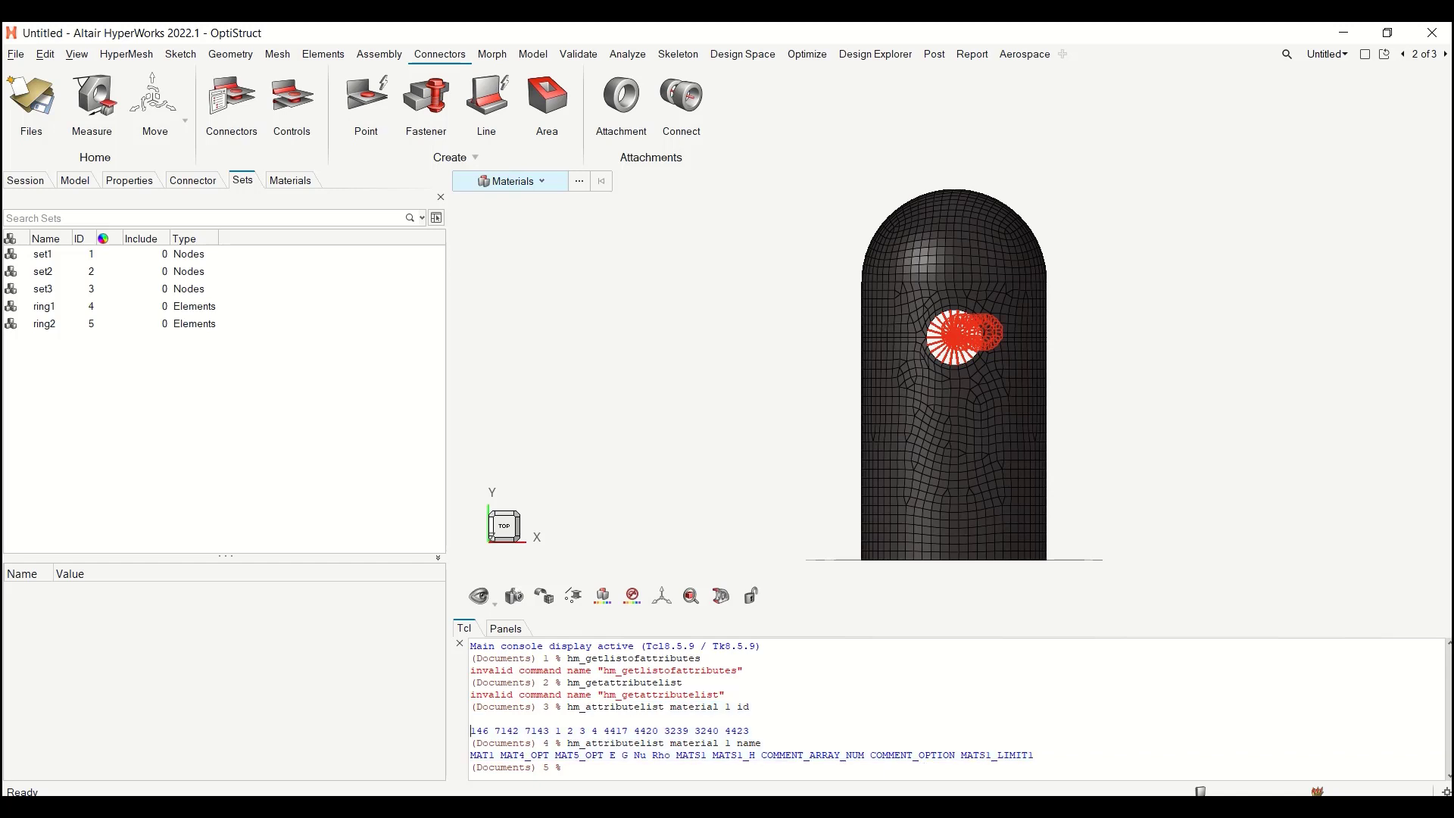
# Open drive sdd (D:) in File Explorer, then minimize it and bring rmxml.cfg in Notepad++ forward.
pyautogui.click(809, 735)
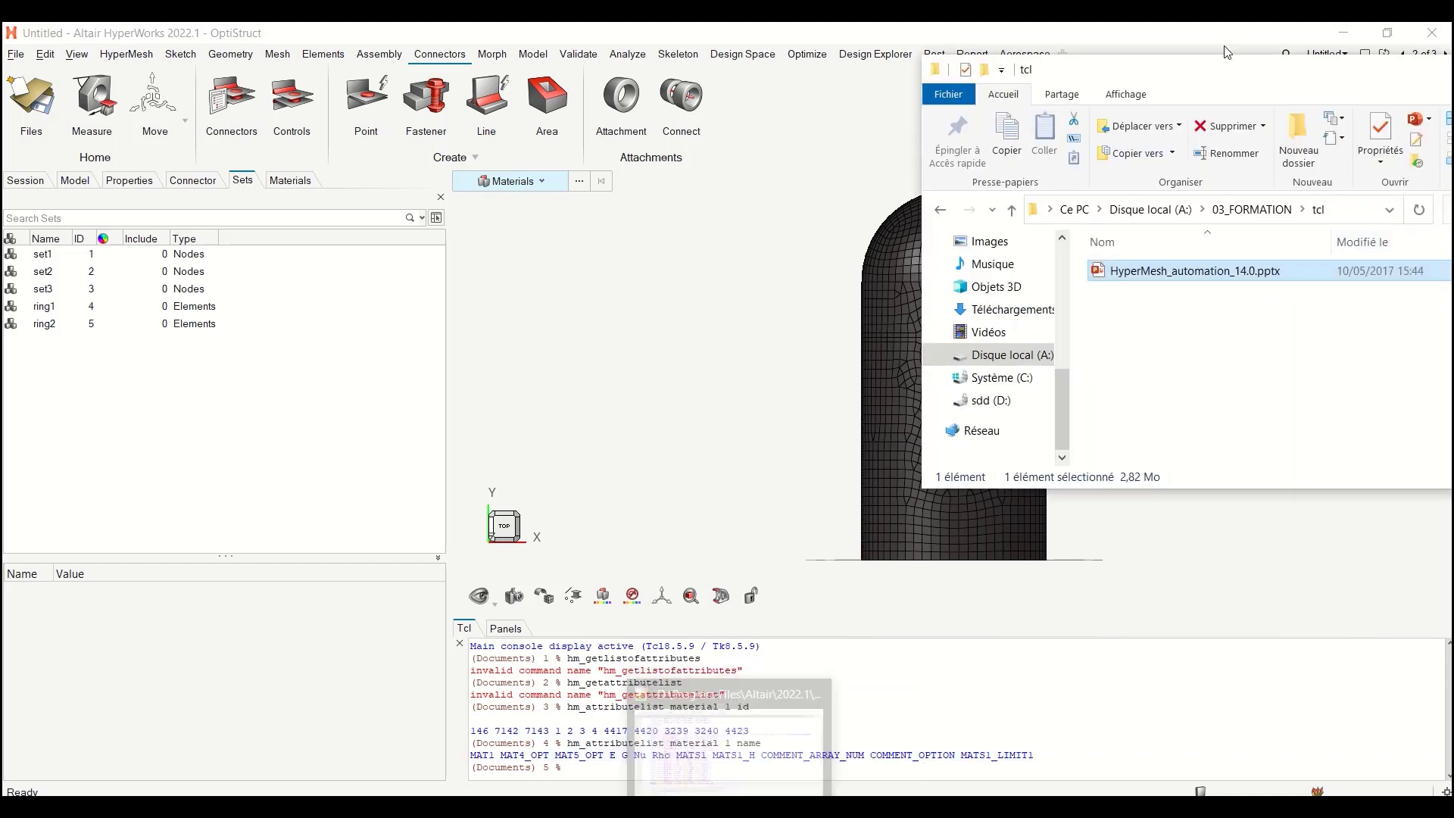
pyautogui.moveTo(1227, 70); pyautogui.dragTo(1055, 273)
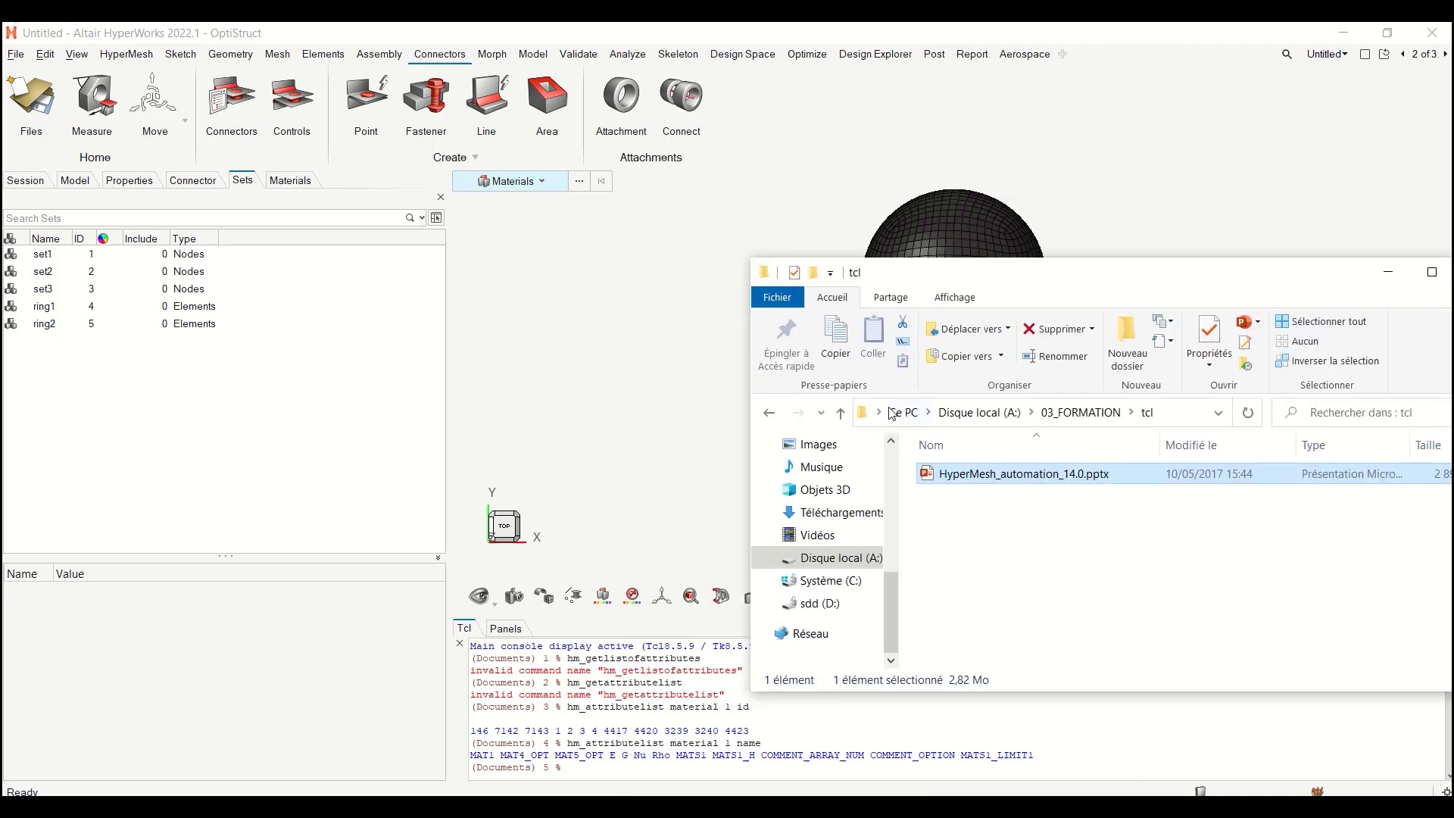
pyautogui.click(893, 413)
pyautogui.scroll(-5, 1013, 597)
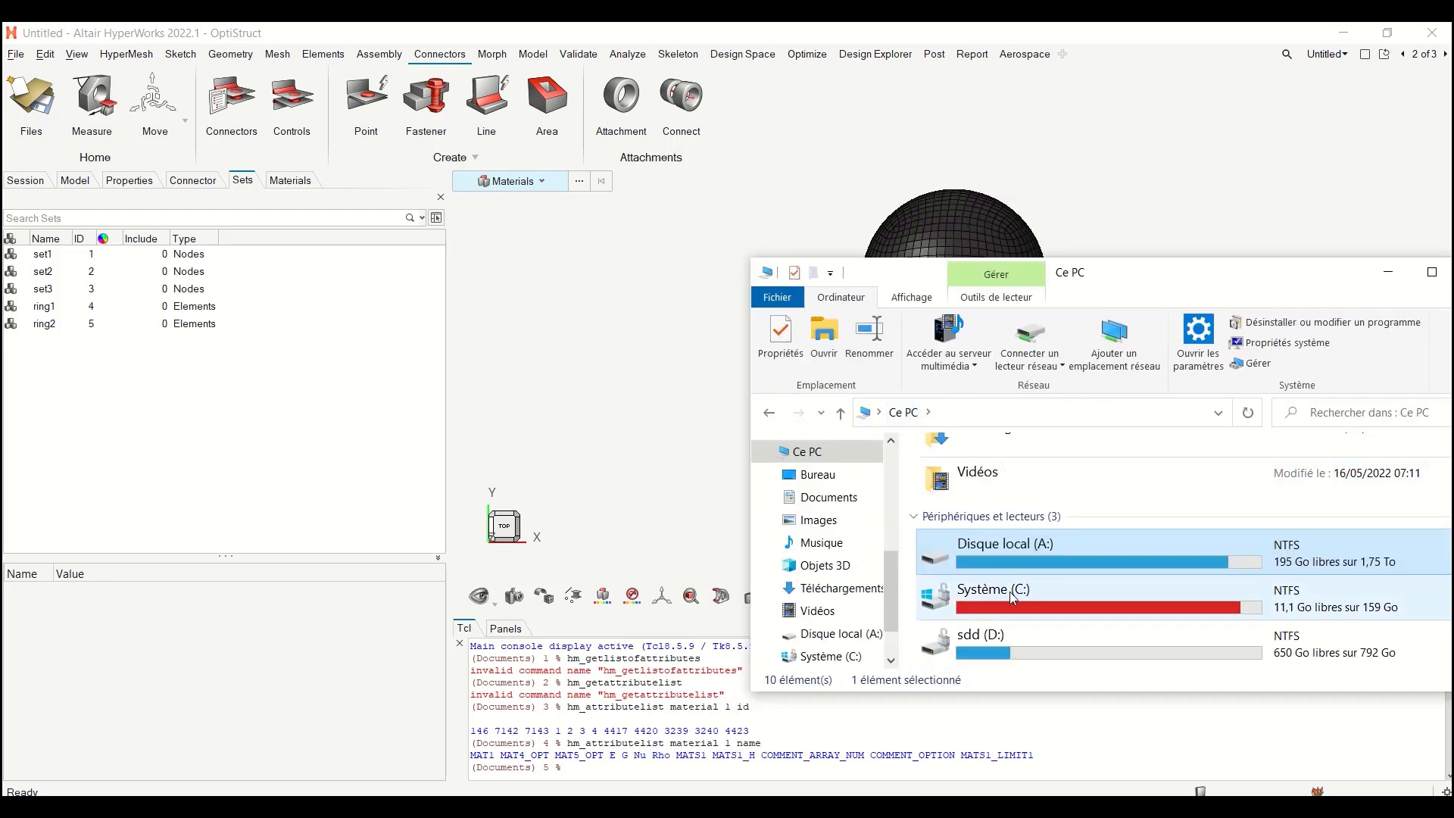
pyautogui.doubleClick(1010, 645)
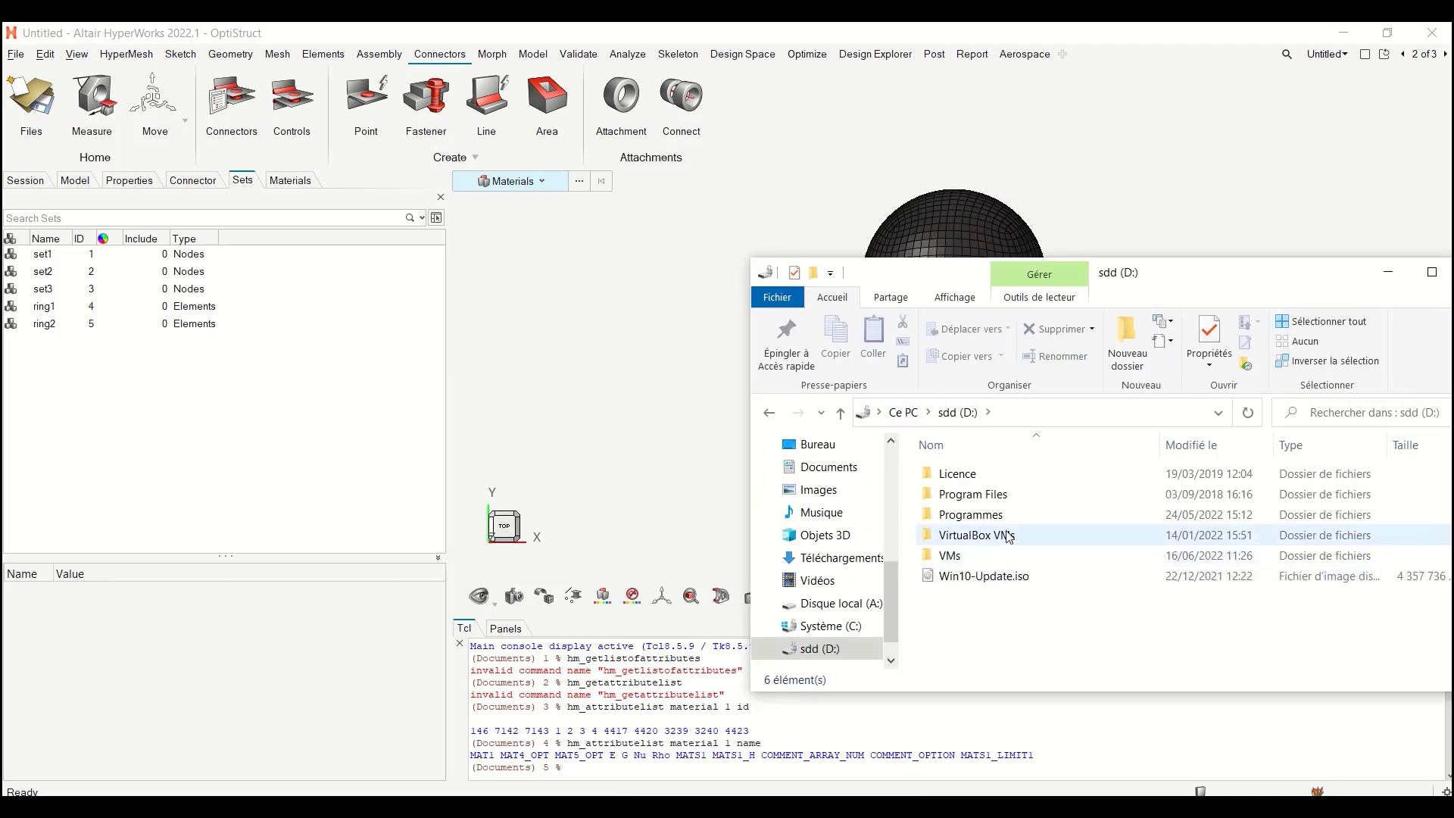
pyautogui.click(1388, 272)
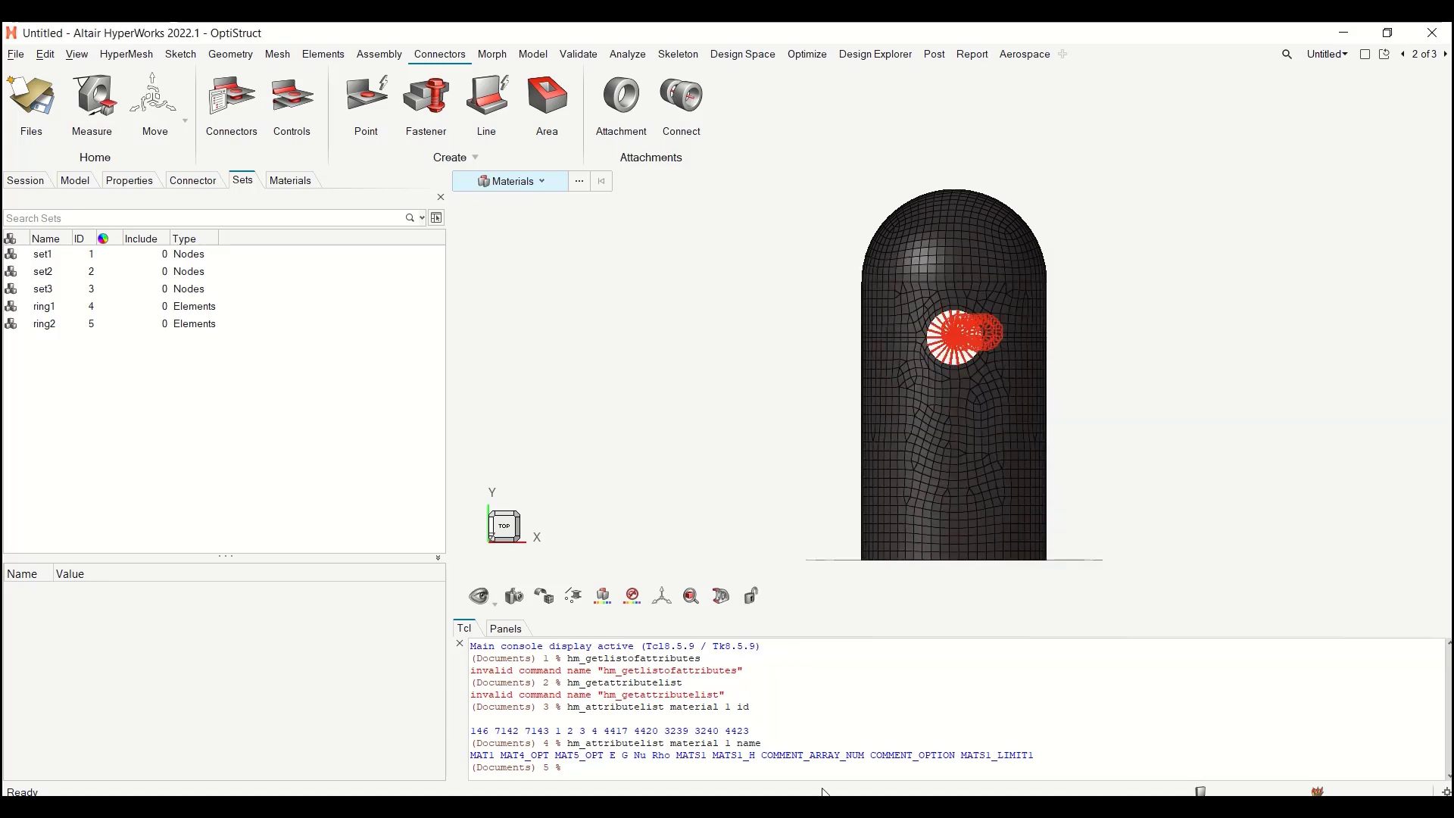
pyautogui.click(734, 727)
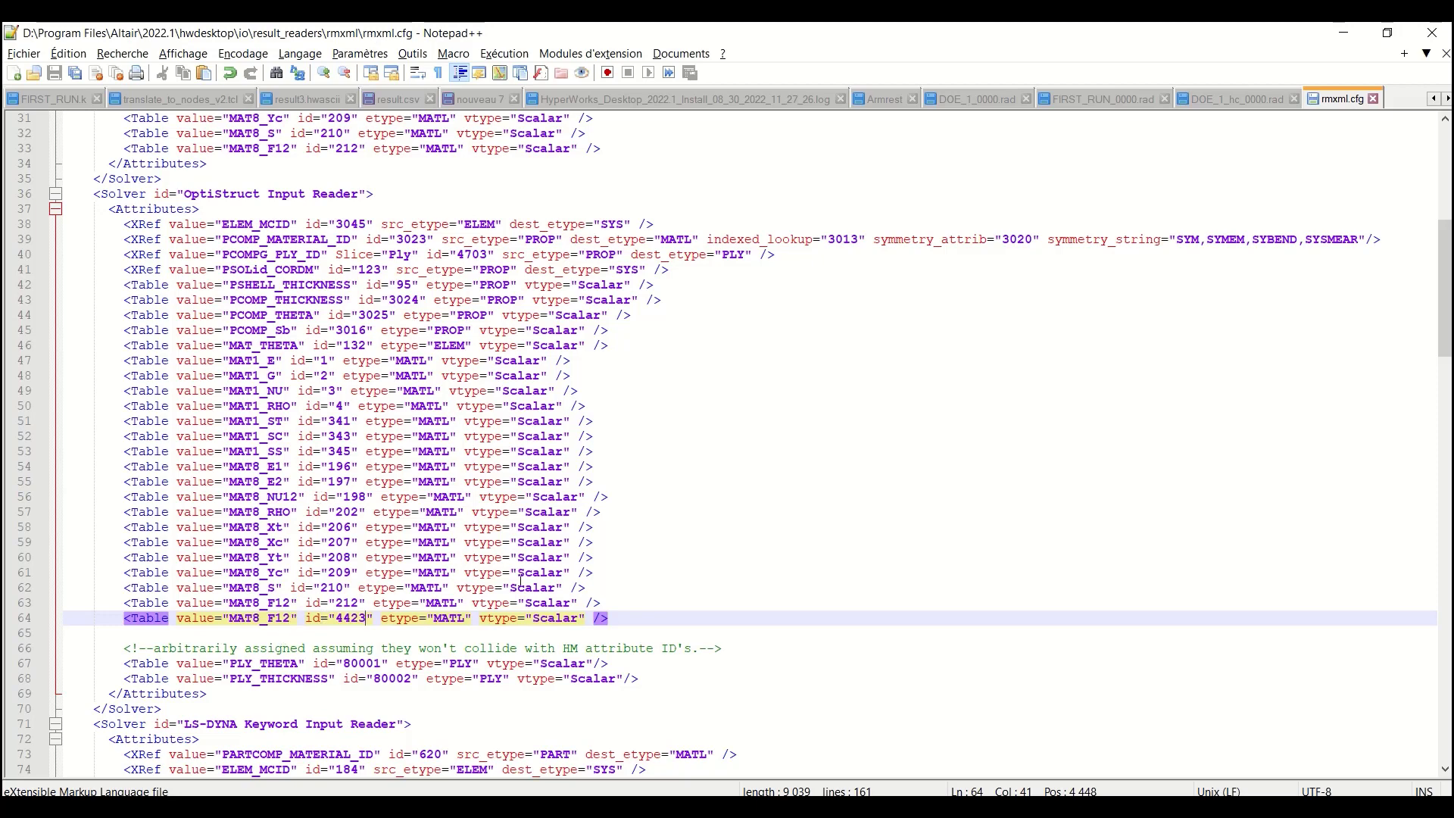
# Delete the old MAT8_F12 entry on line 64 of rmxml.cfg.
pyautogui.hotkey('shift', 'End')
pyautogui.press('Delete')
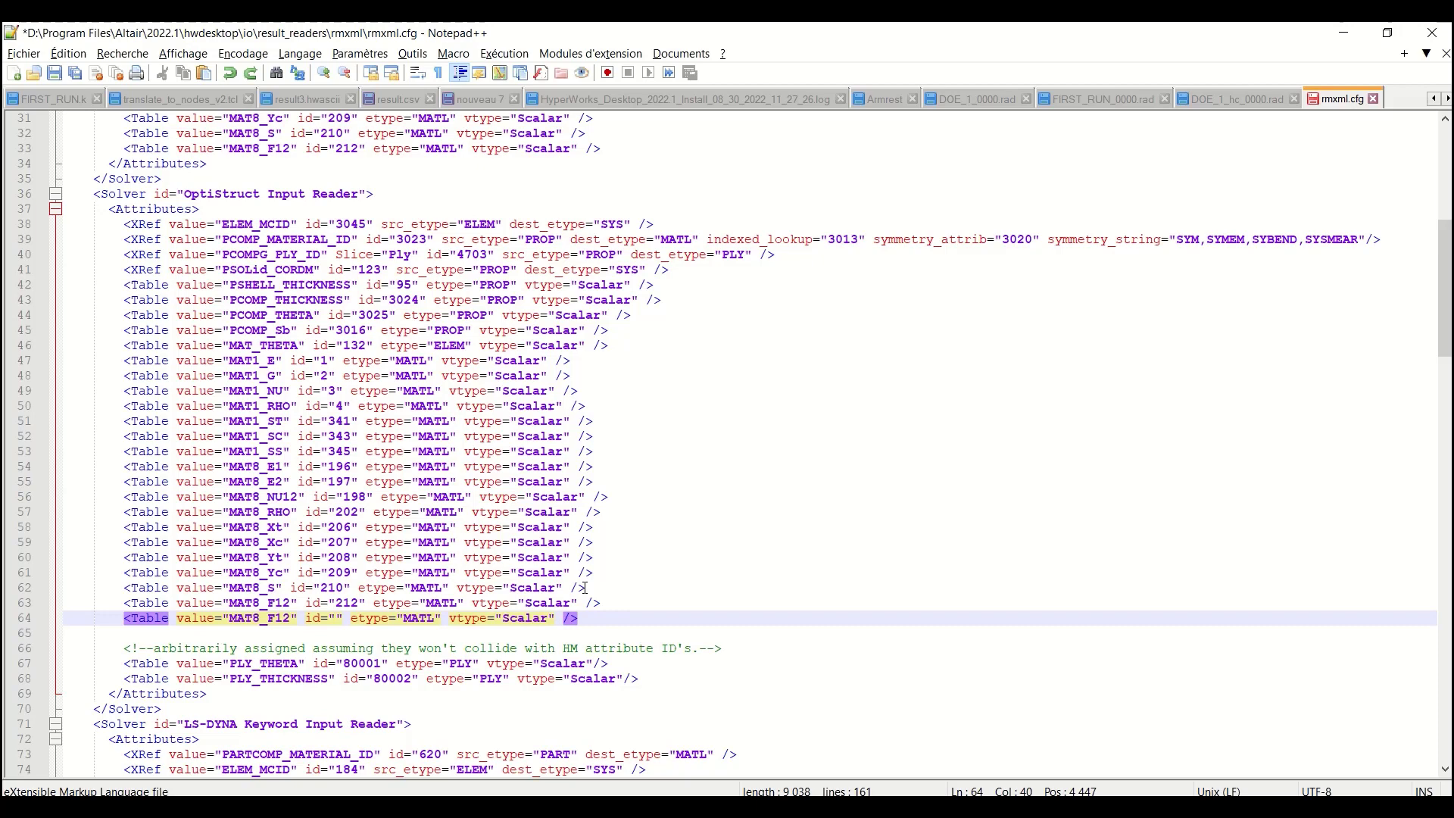
pyautogui.hotkey('shift', 'Home')
pyautogui.press('BackSpace')
pyautogui.press('BackSpace')
pyautogui.press('BackSpace')
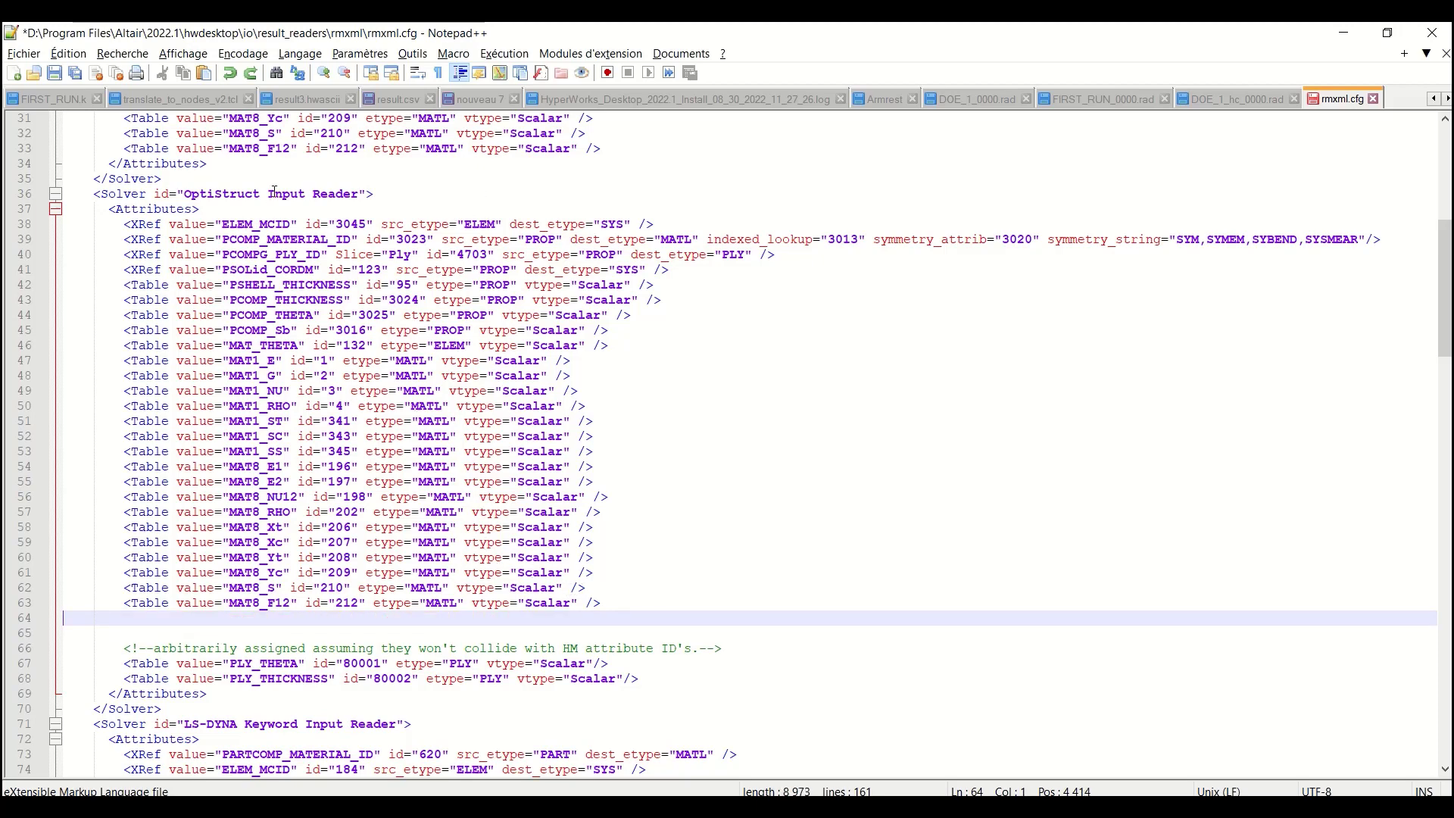
pyautogui.scroll(10, 490, 248)
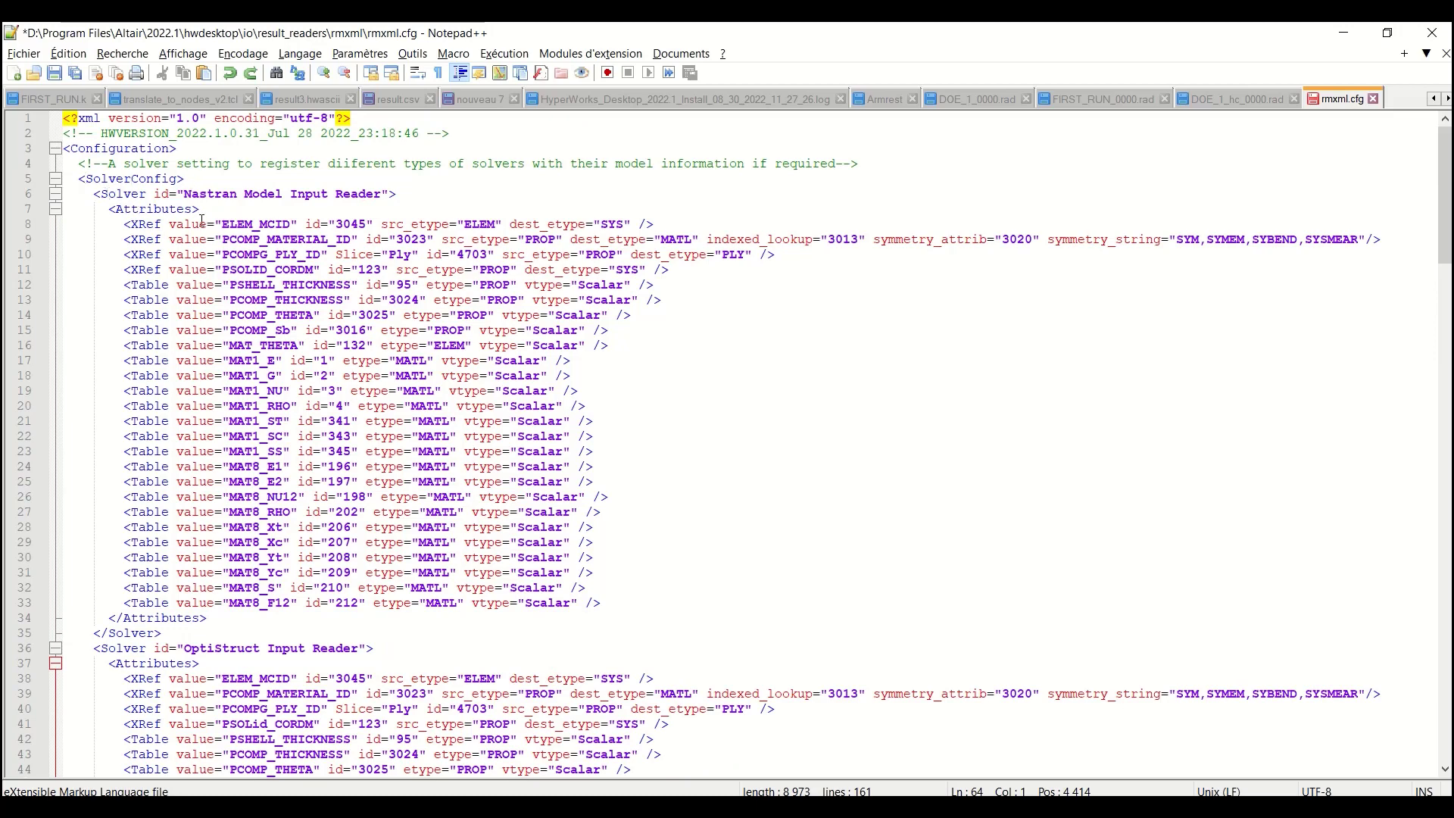
pyautogui.scroll(-5, 203, 299)
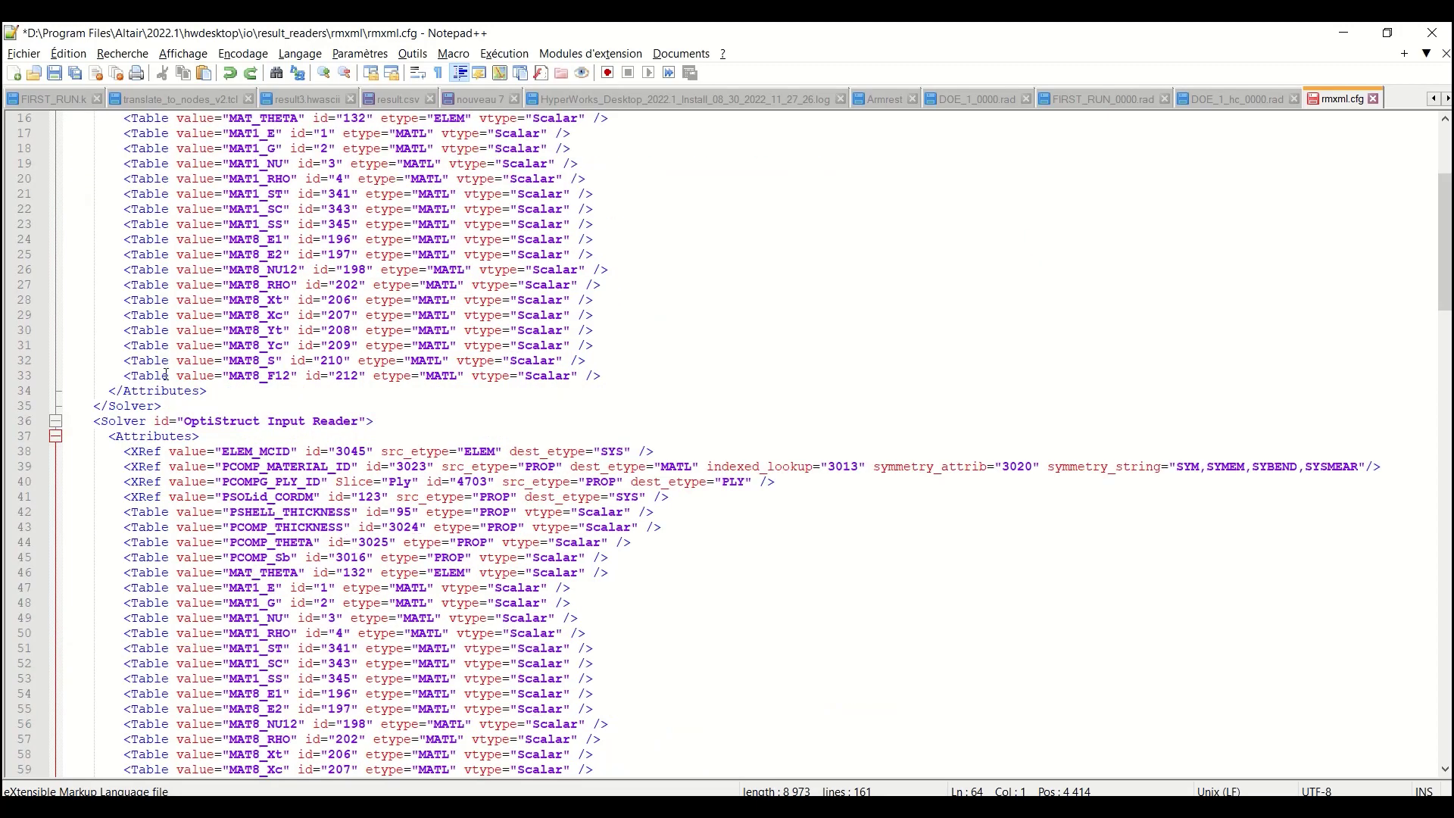
pyautogui.scroll(-5, 212, 296)
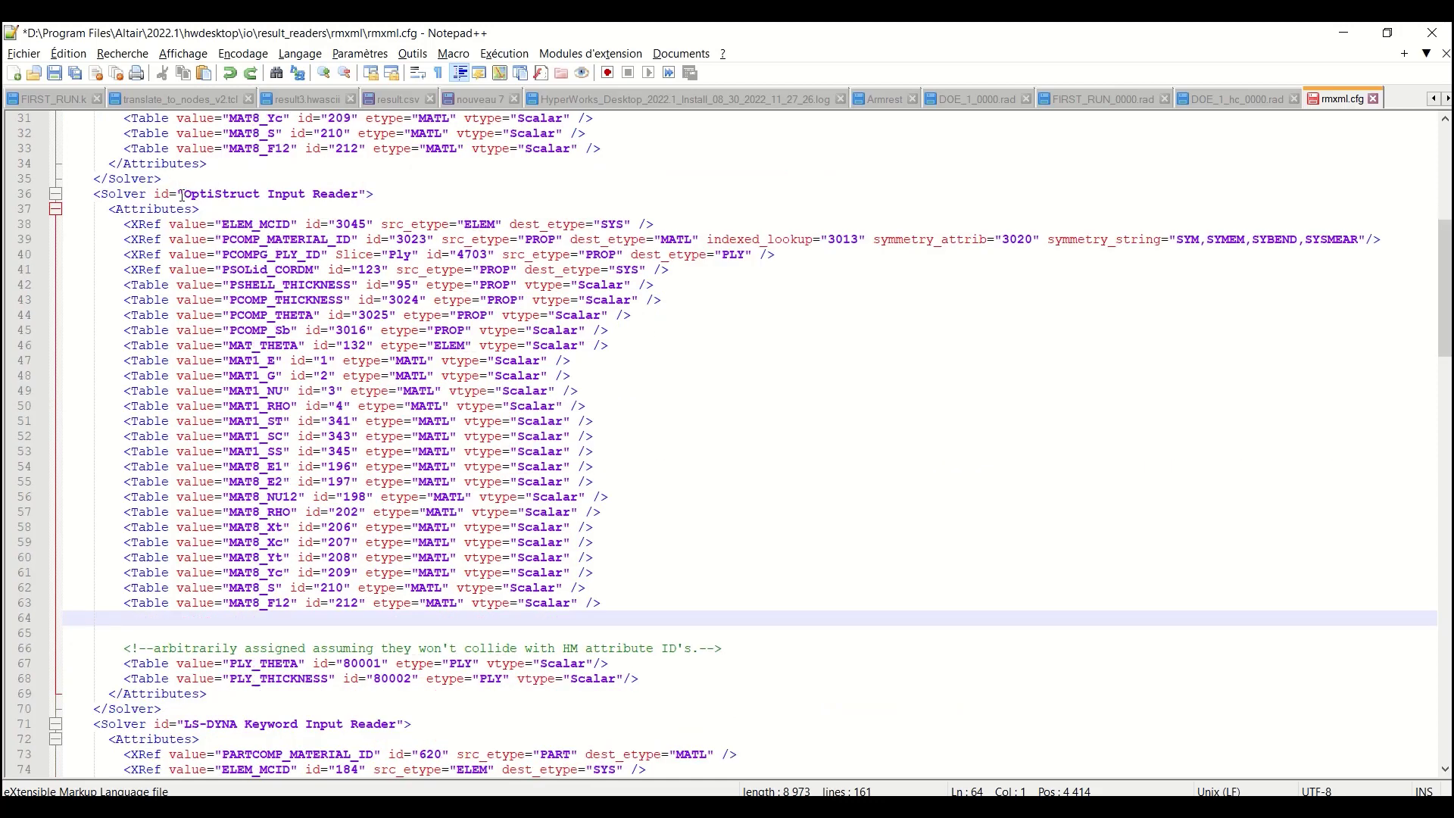
# Copy line 63's Table entry onto a new line 64.
pyautogui.click(613, 604)
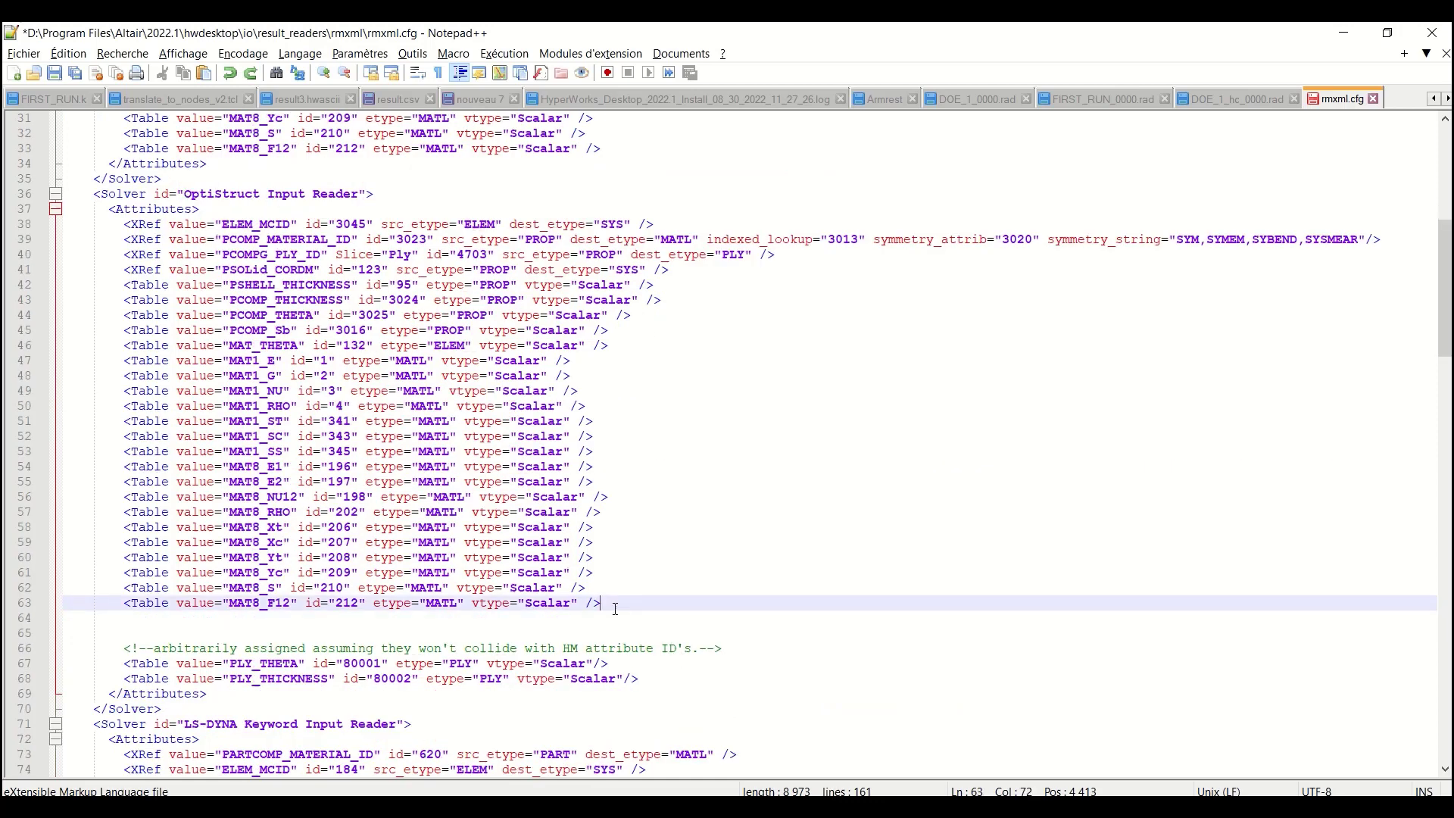
pyautogui.press('Return')
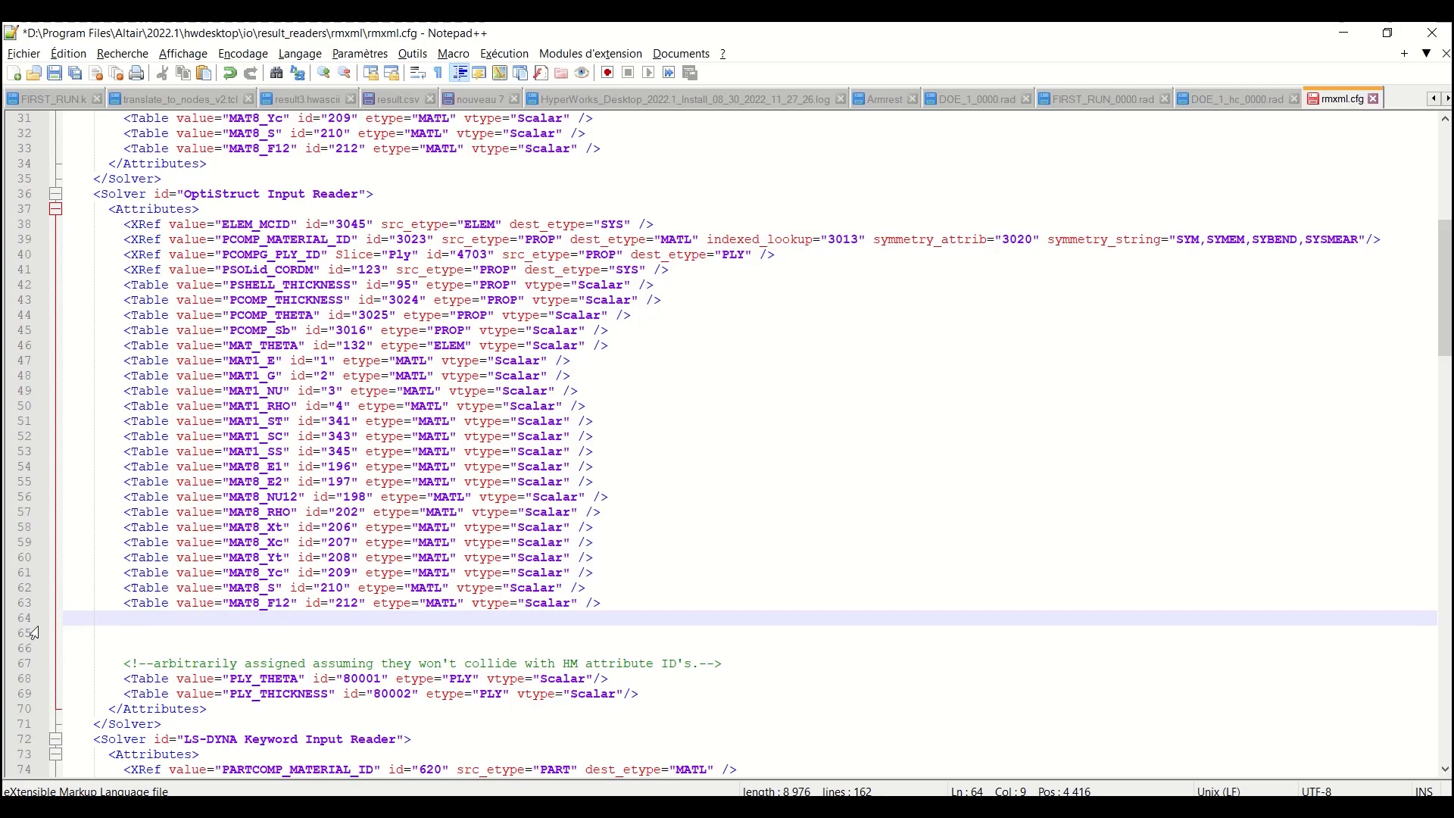
pyautogui.moveTo(122, 604); pyautogui.dragTo(637, 600)
pyautogui.hotkey('ctrl', 'c')
pyautogui.click(256, 620)
pyautogui.hotkey('ctrl', 'v')
# Change the copied value to MATS1_LIMIT1 and delete its id 212, leaving the id empty.
pyautogui.moveTo(254, 619); pyautogui.dragTo(290, 619)
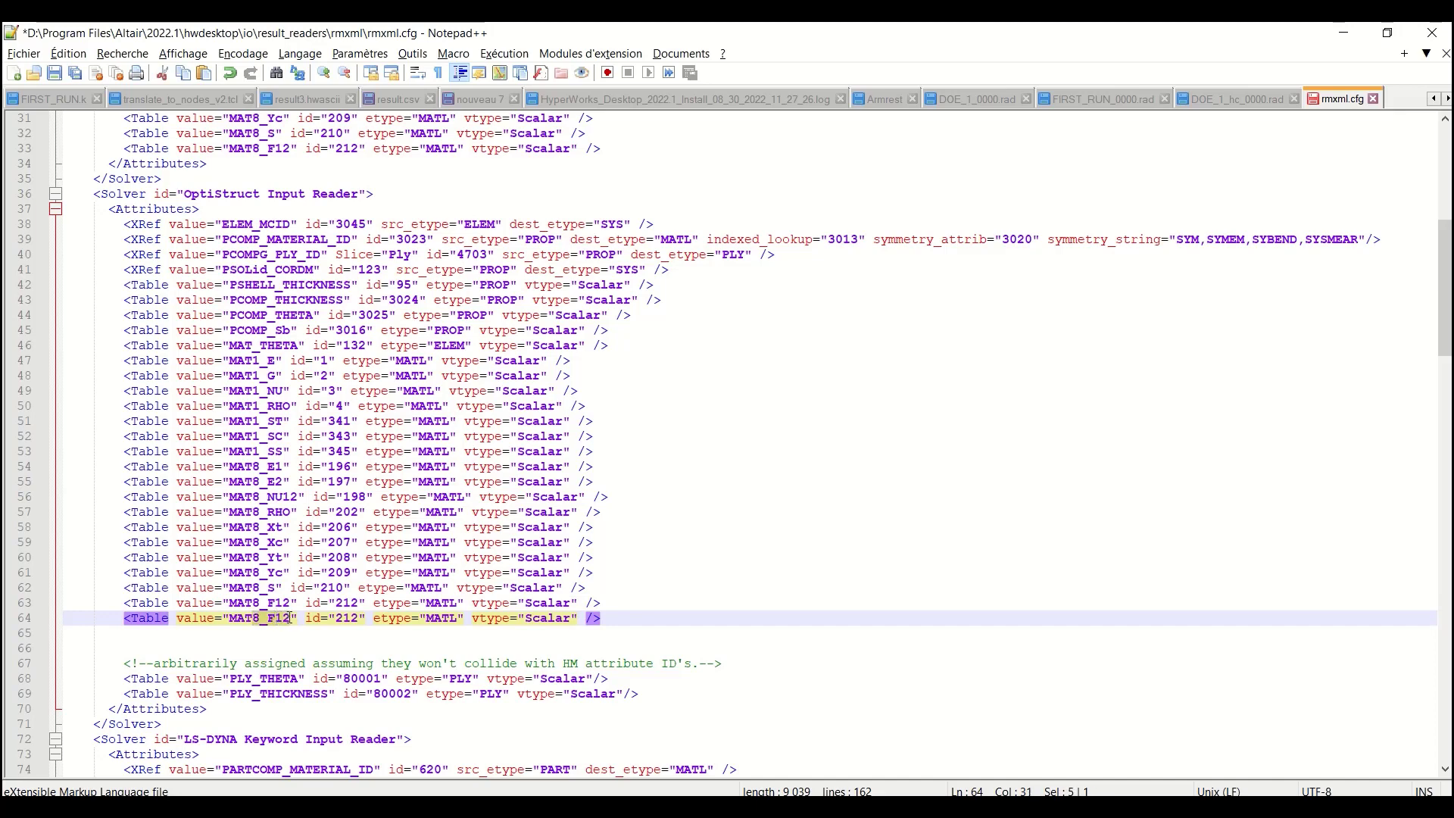
pyautogui.write('S1')
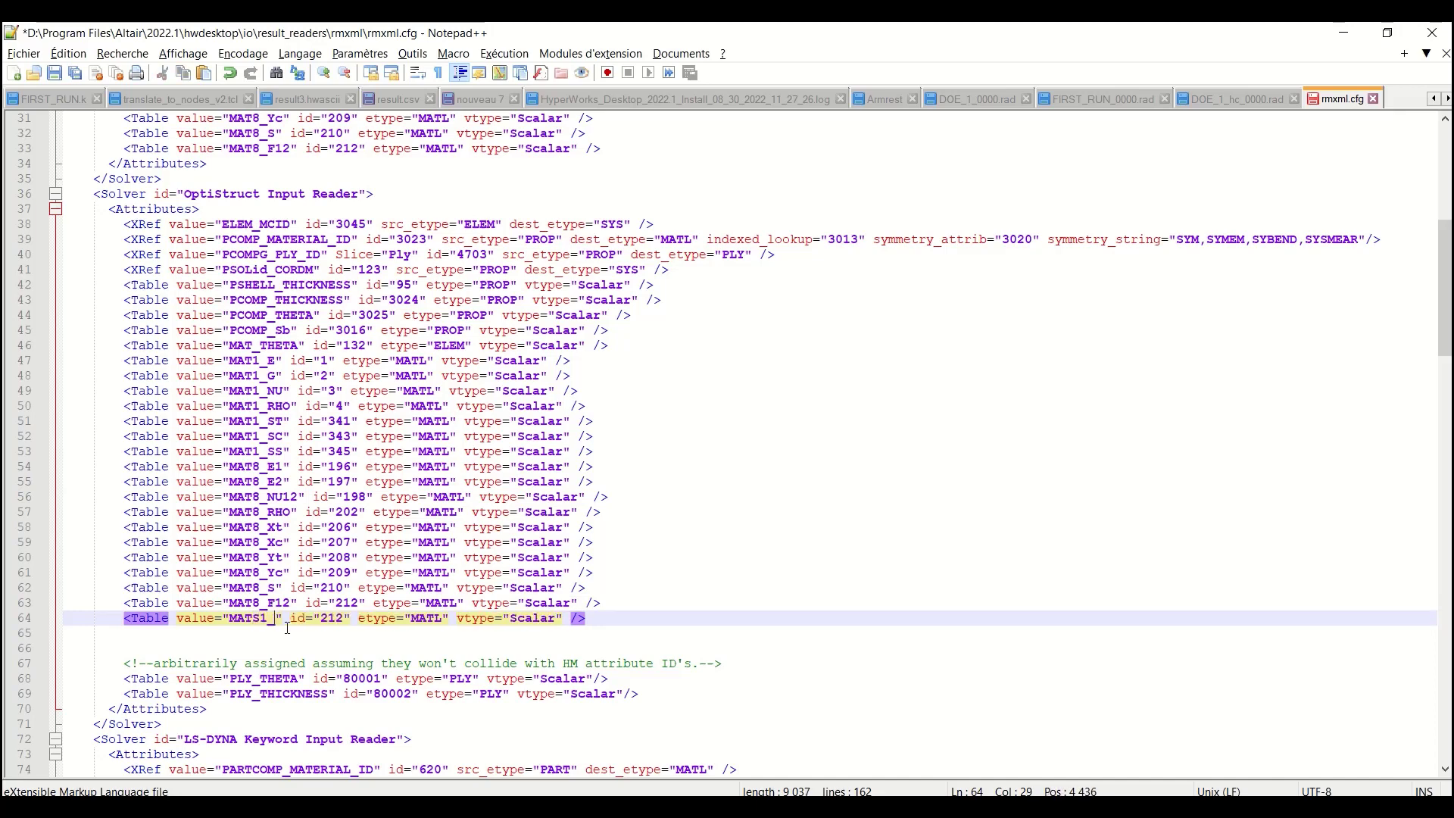
pyautogui.write('LIMIT1')
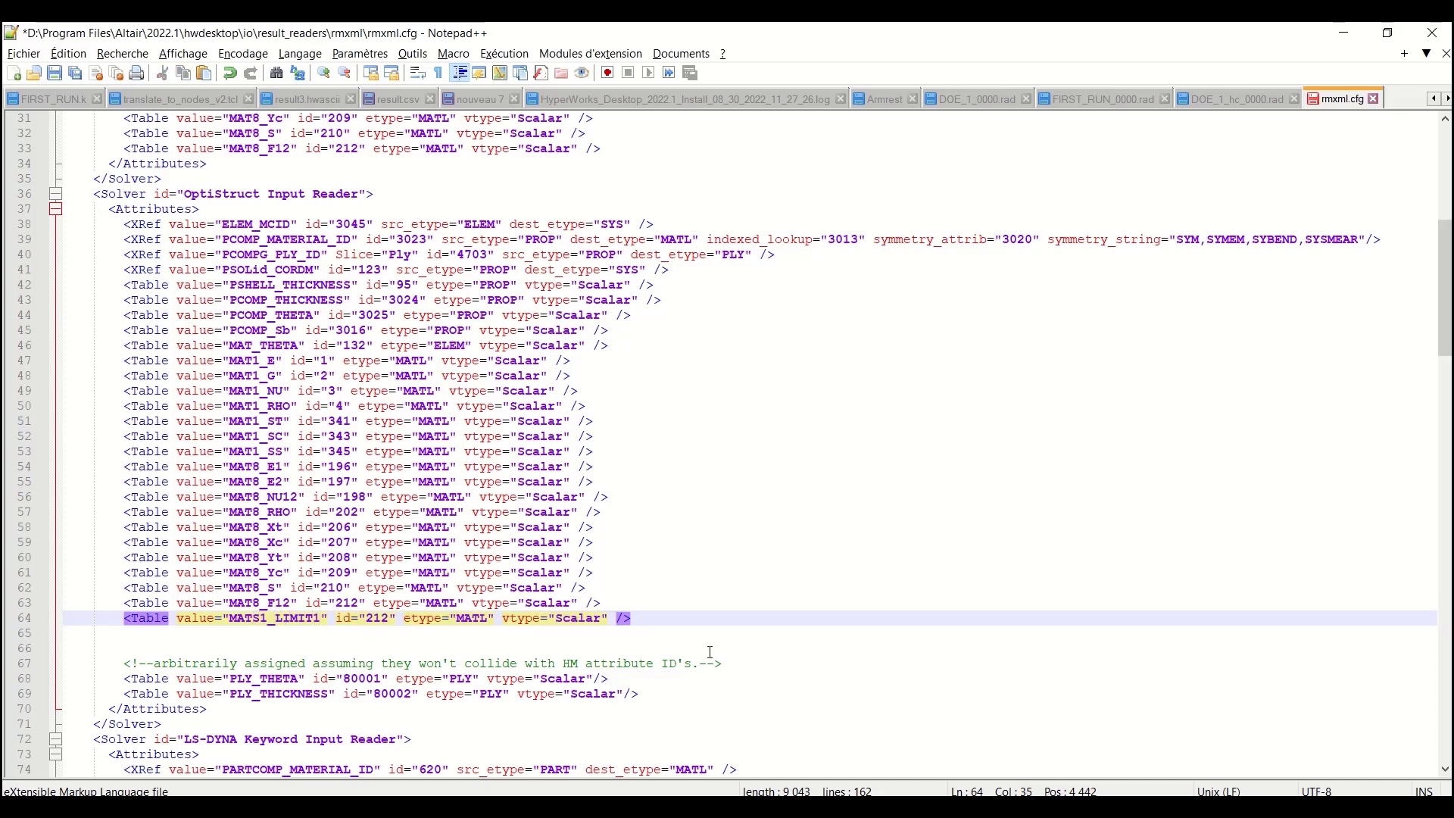
pyautogui.tripleClick(375, 619)
pyautogui.click(375, 619)
pyautogui.moveTo(390, 620); pyautogui.dragTo(366, 621)
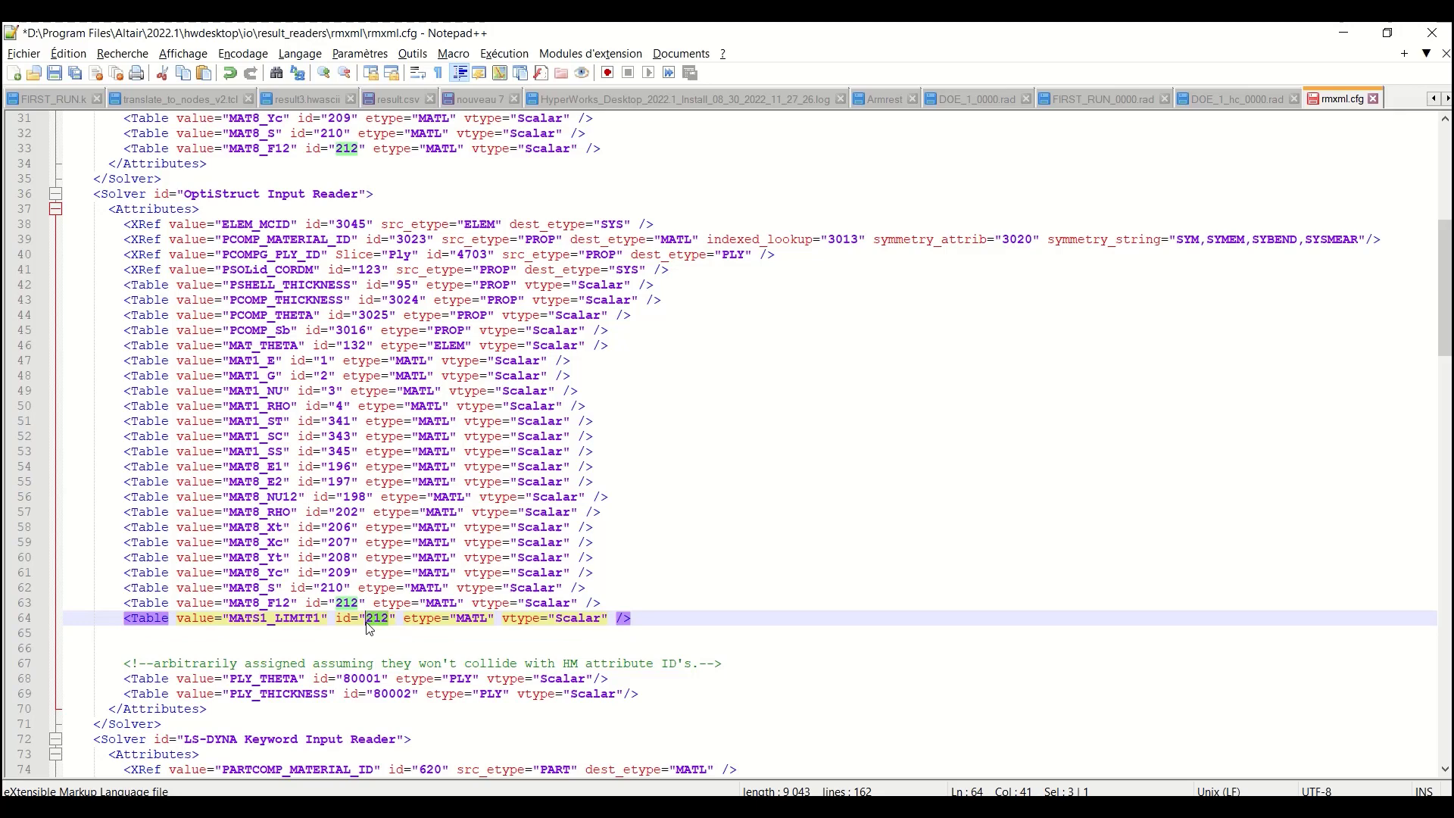
pyautogui.press('Delete')
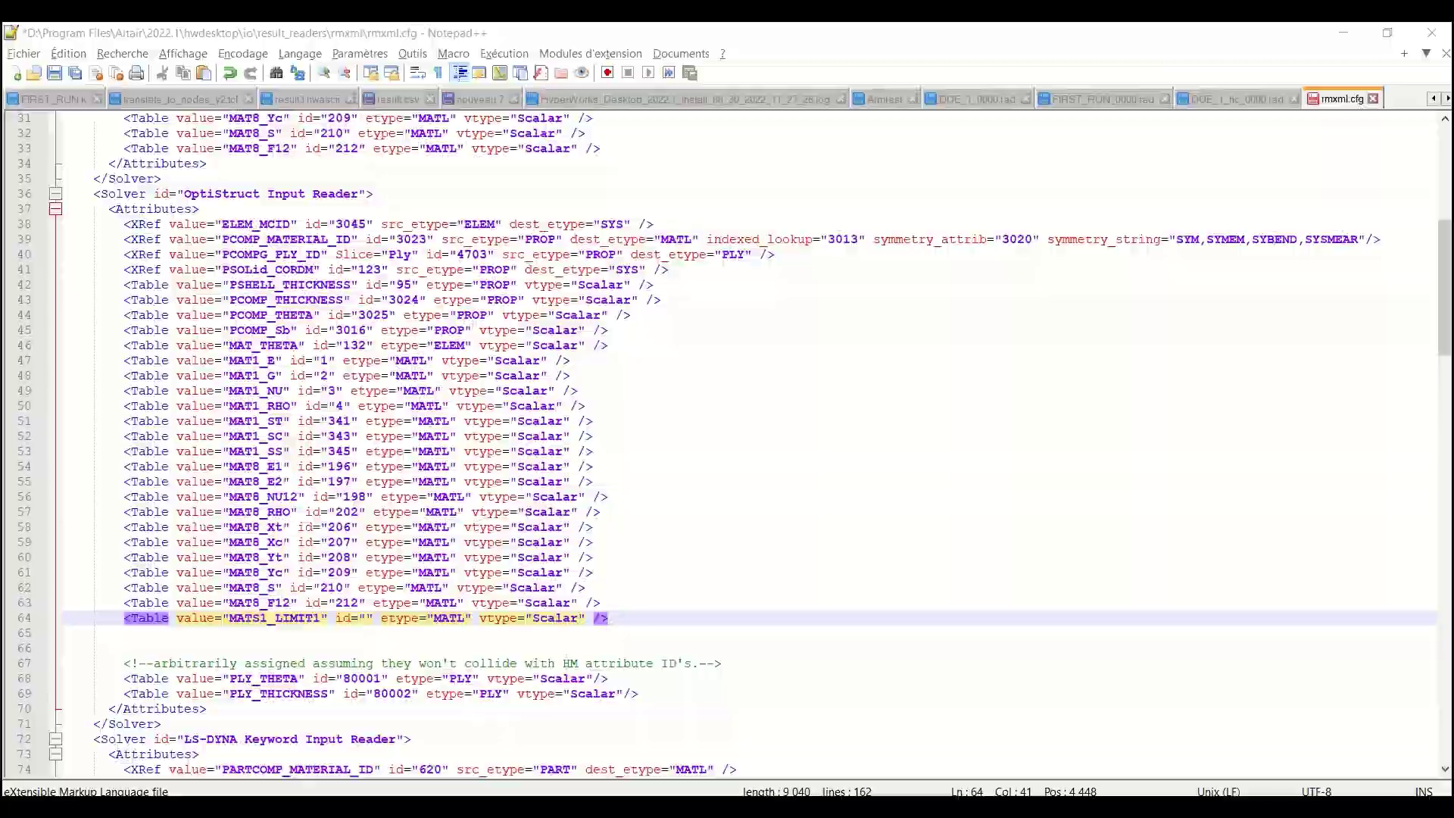
pyautogui.hotkey('alt', 'Tab')
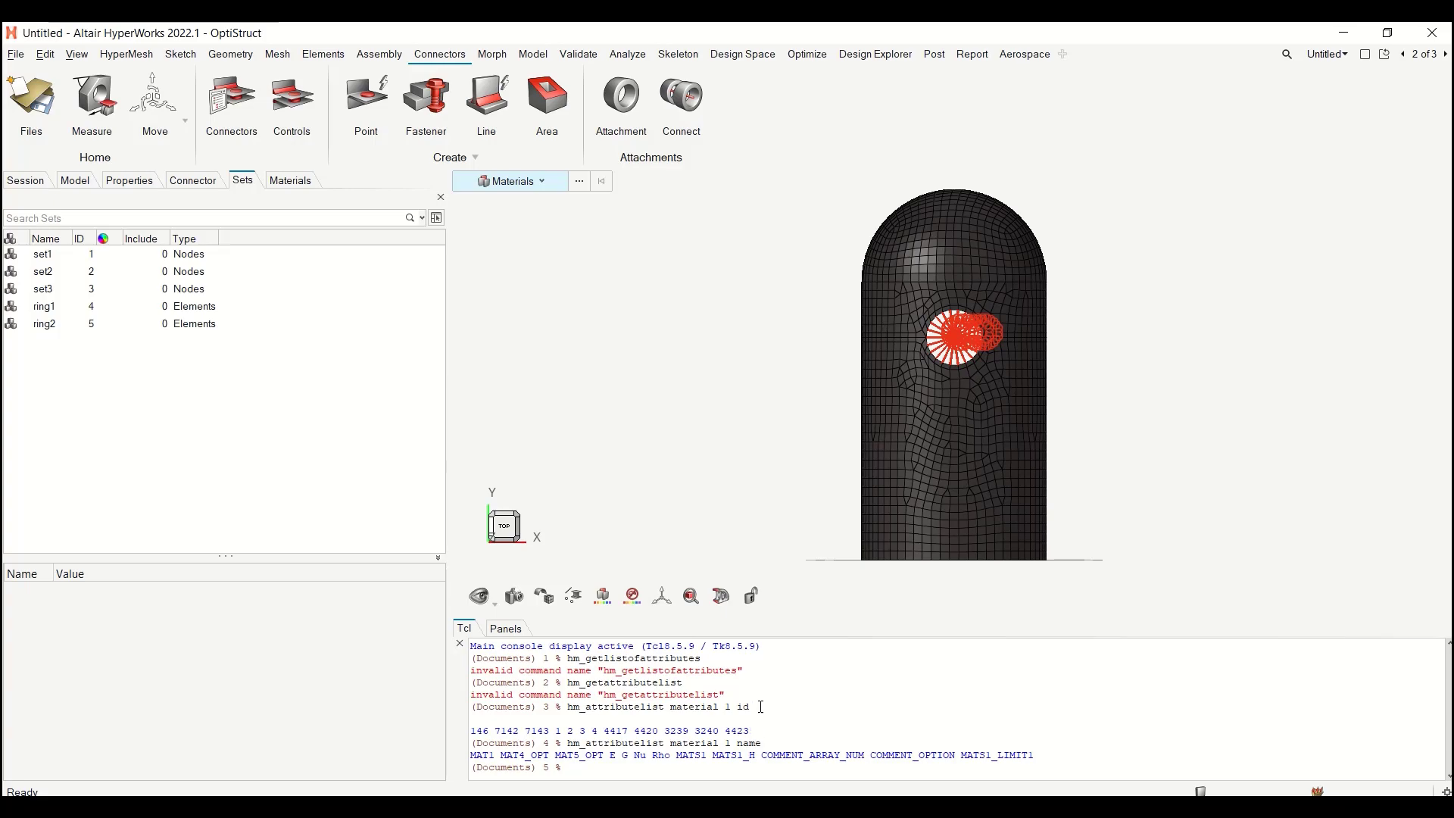
pyautogui.hotkey('alt', 'Tab')
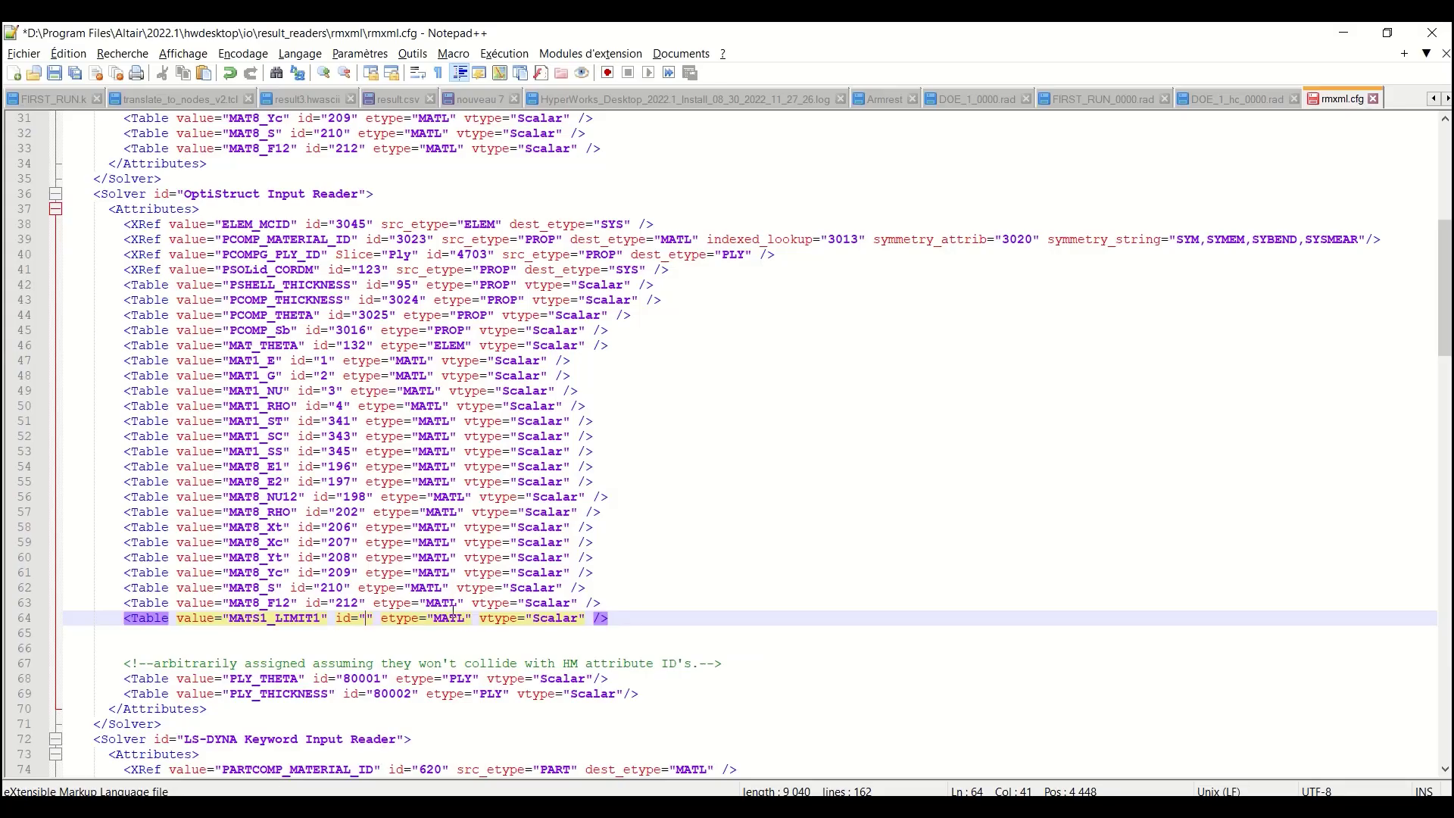
# Set the MATS1_LIMIT1 entry's id to 4423 and save rmxml.cfg.
pyautogui.write('4423')
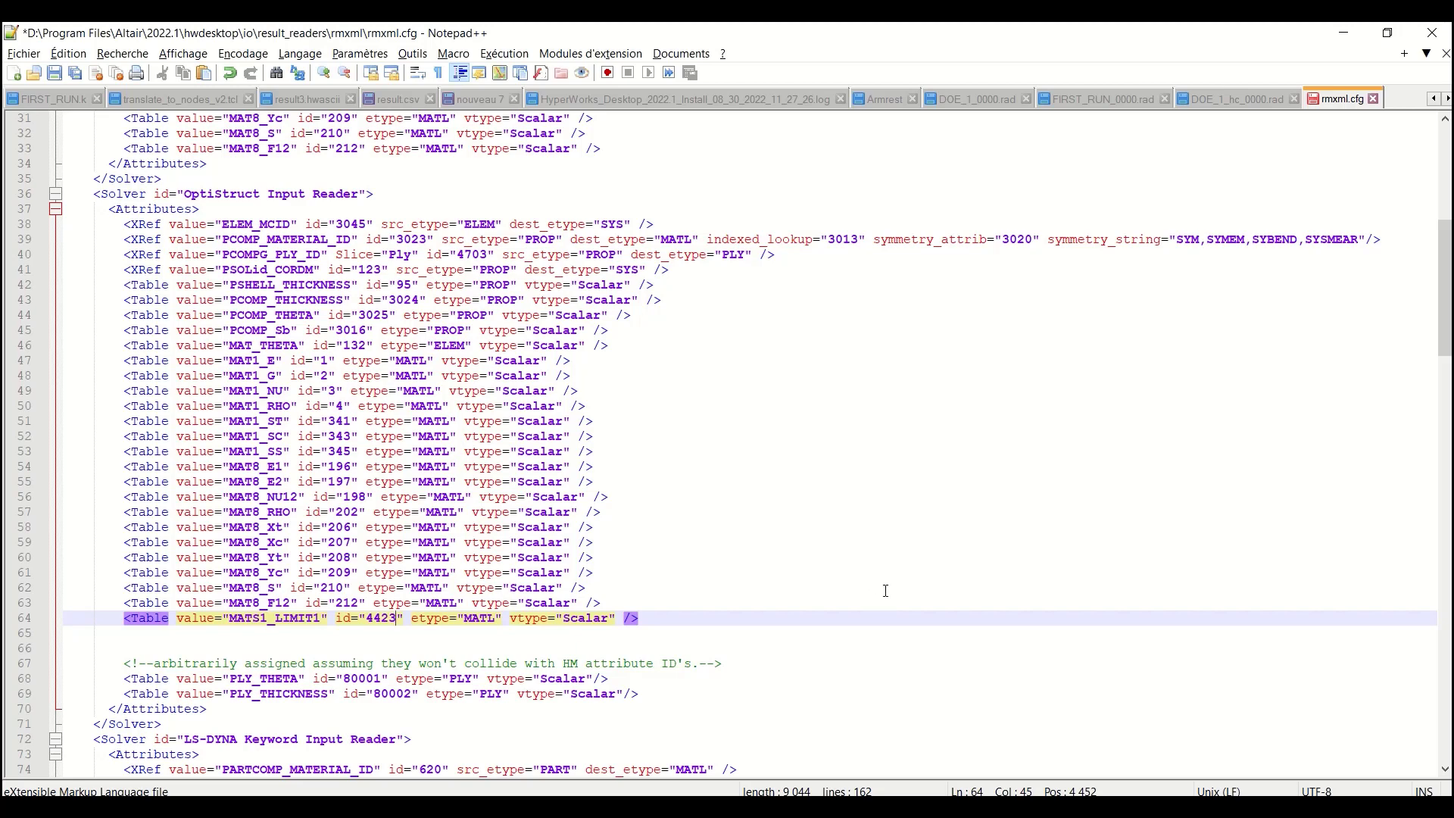
pyautogui.hotkey('ctrl', 's')
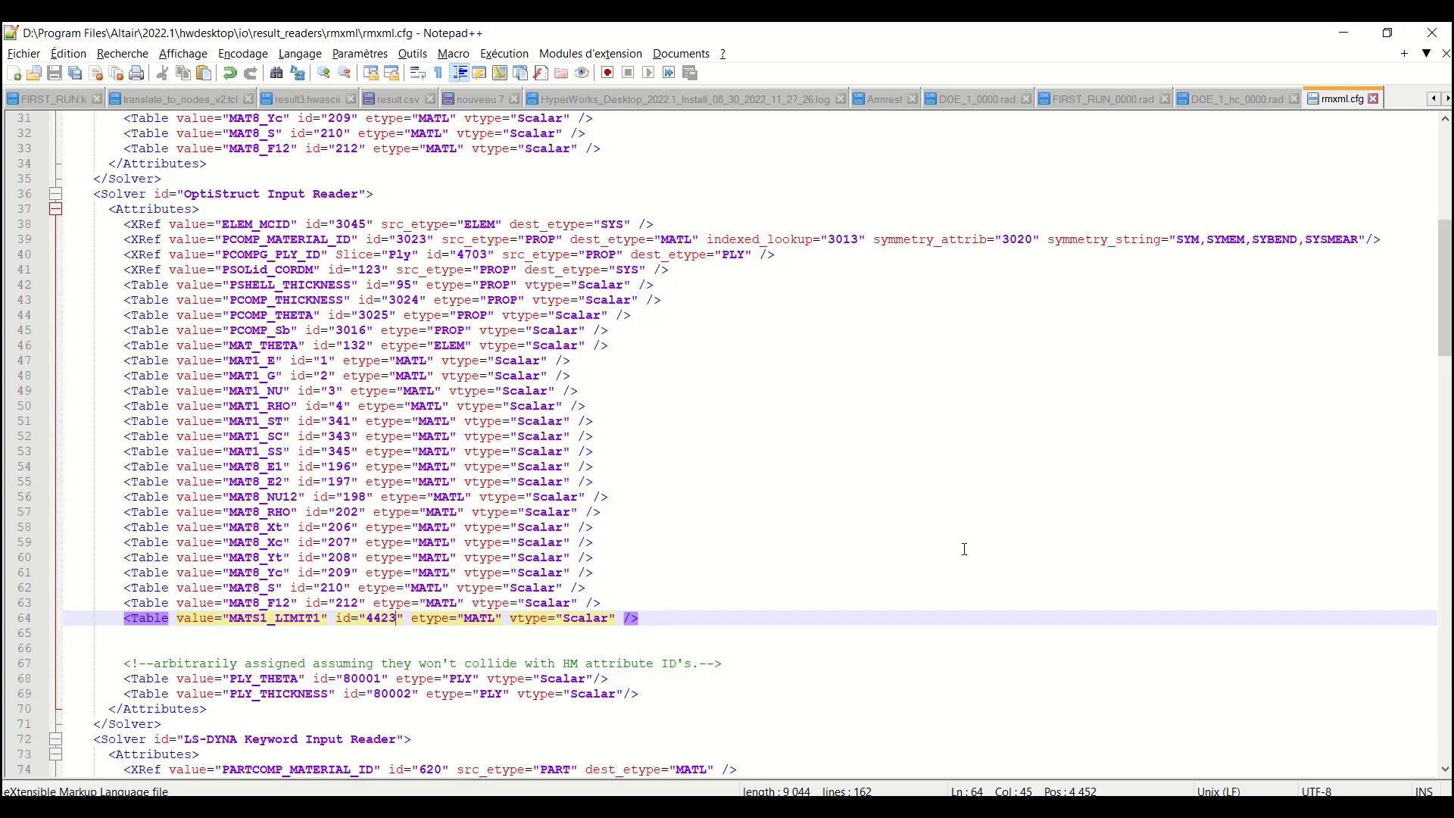
# Launch HyperWorks 2022.1 from Windows search as a new HyperView session and bring its empty window forward.
pyautogui.press('super')
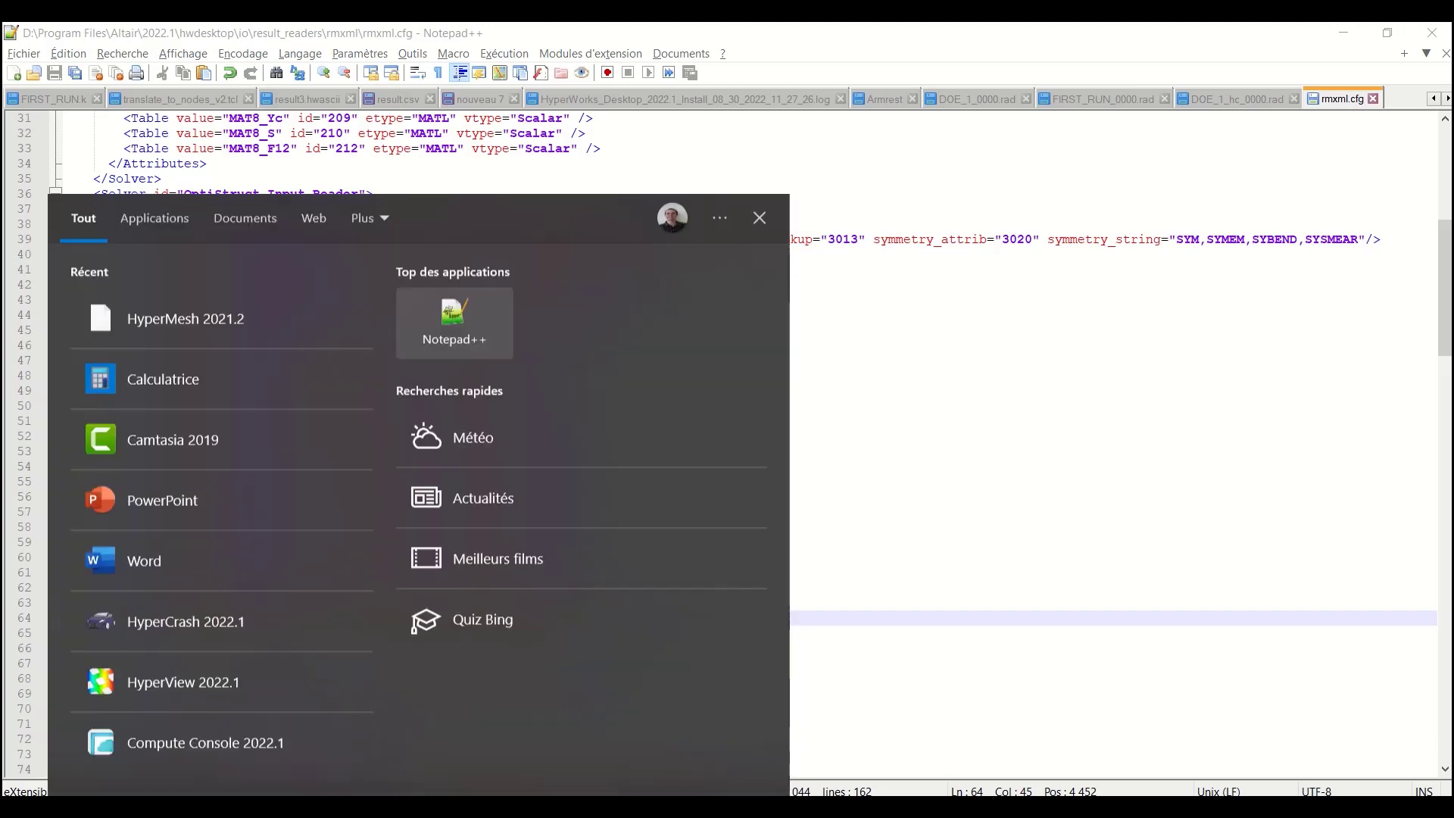
pyautogui.write('hyperworks')
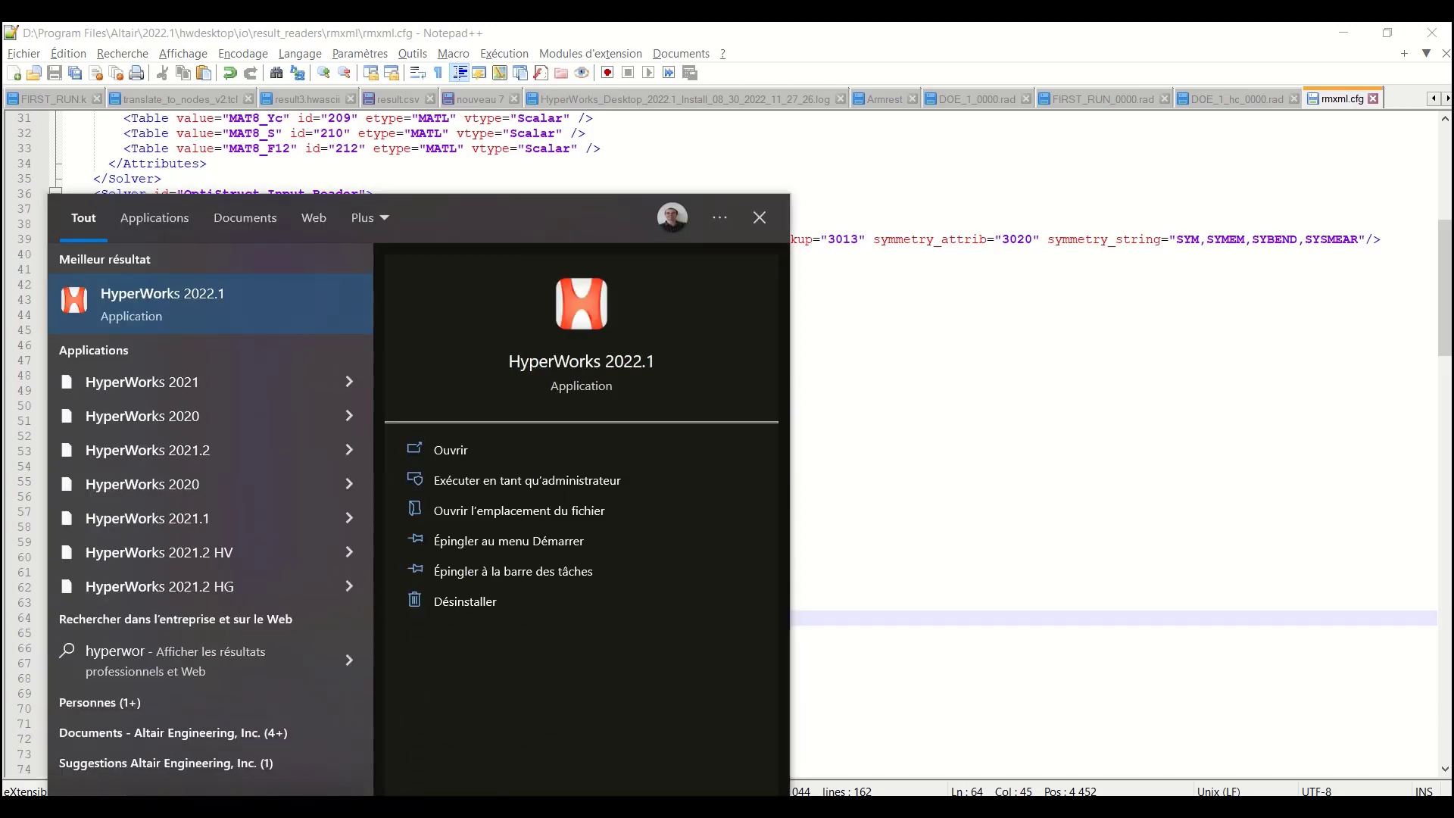
pyautogui.click(235, 298)
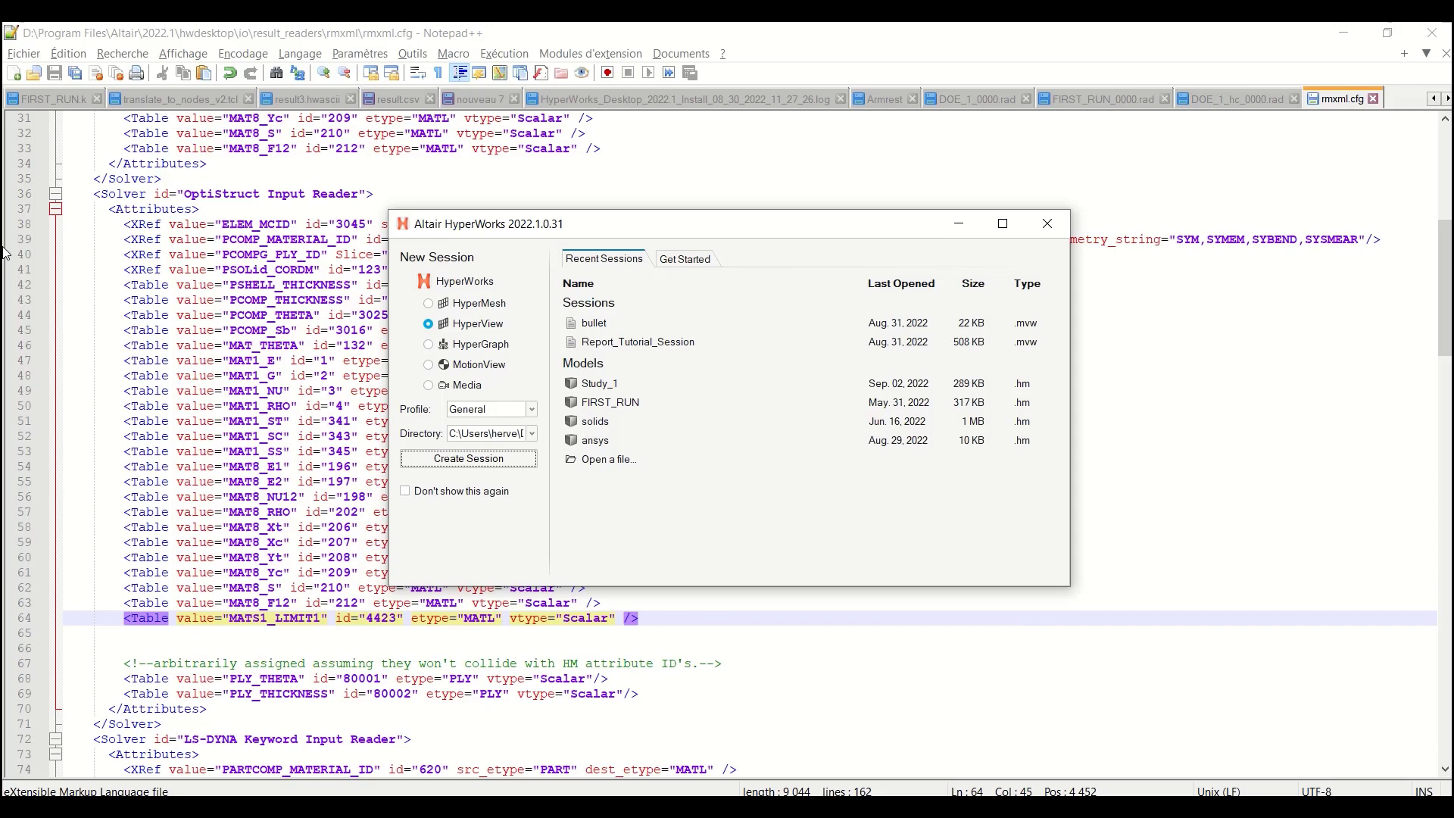
pyautogui.click(467, 459)
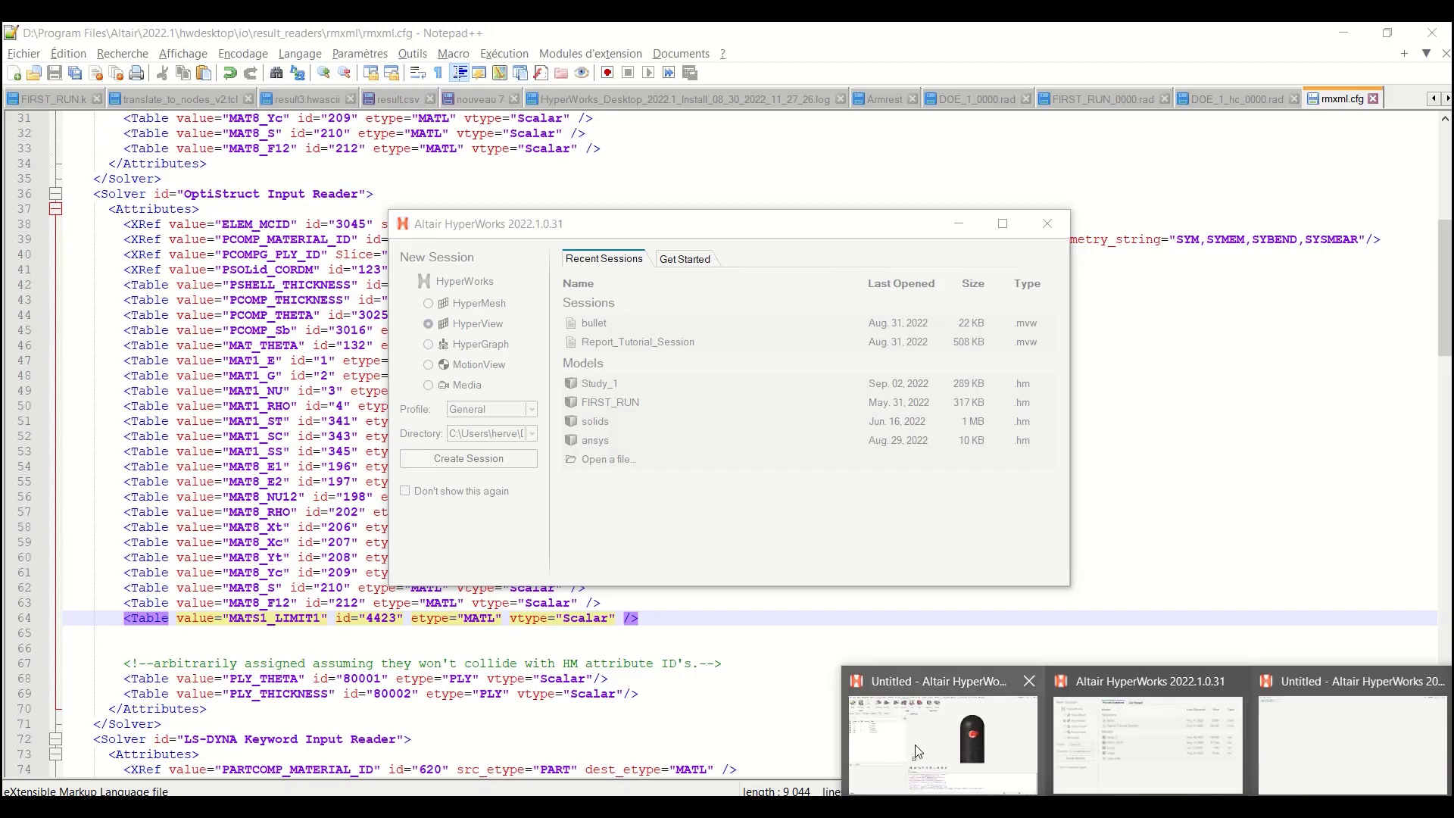
pyautogui.click(937, 729)
pyautogui.click(1428, 38)
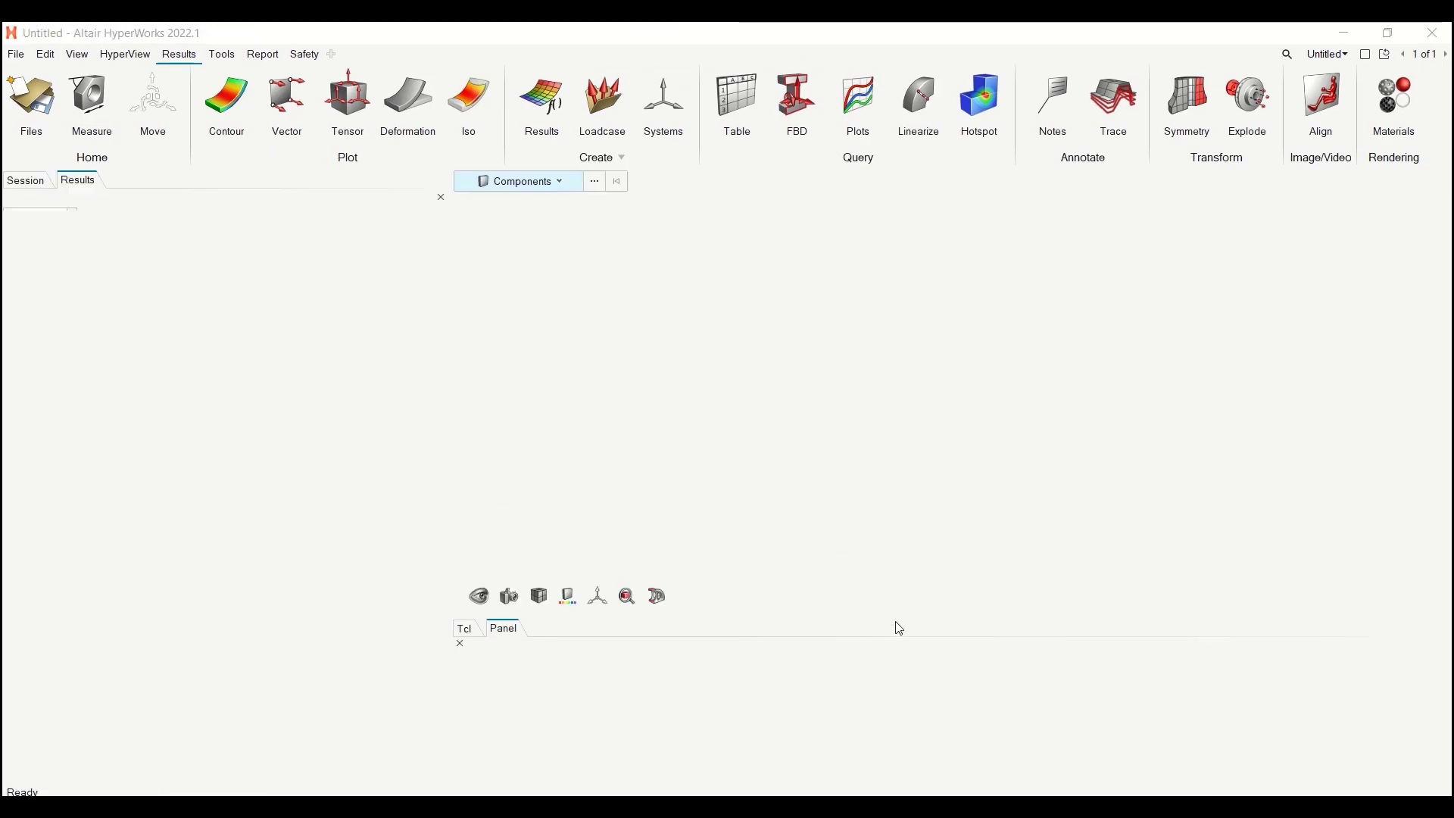
# In the original window, apply Load model and results on page 1, then switch back to the empty session.
pyautogui.hotkey('alt', 'Tab')
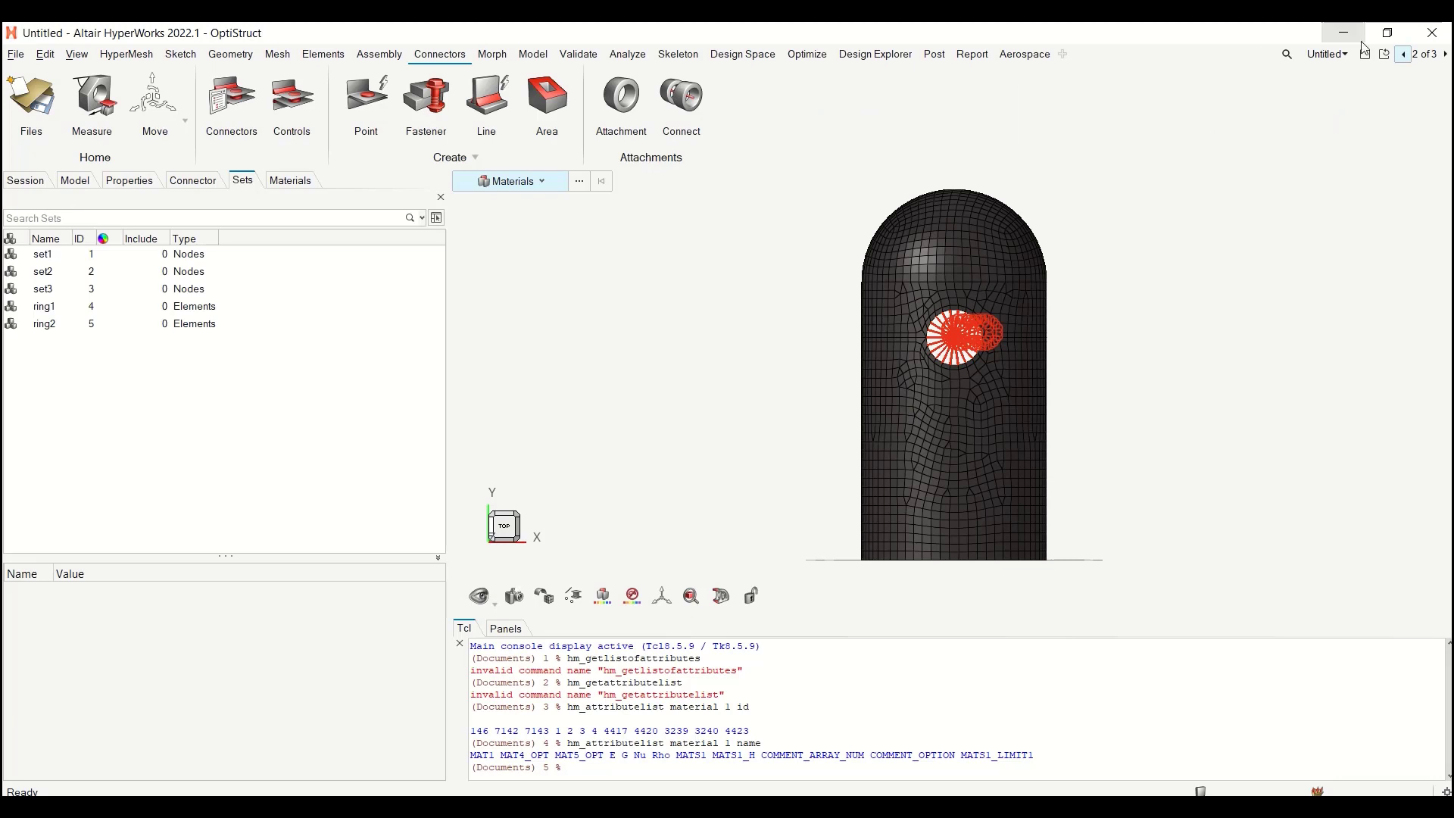
pyautogui.click(1403, 53)
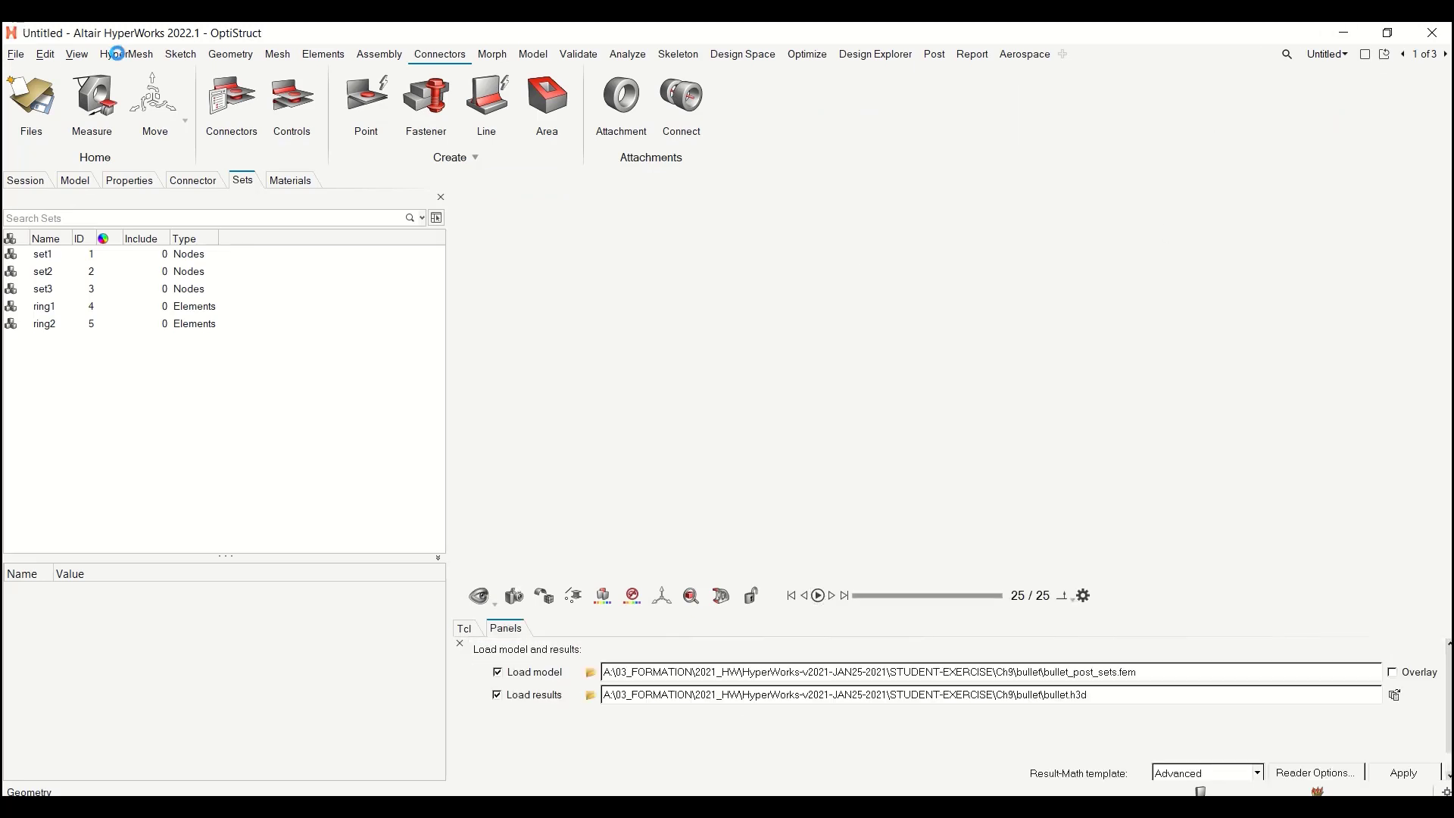
pyautogui.click(1404, 773)
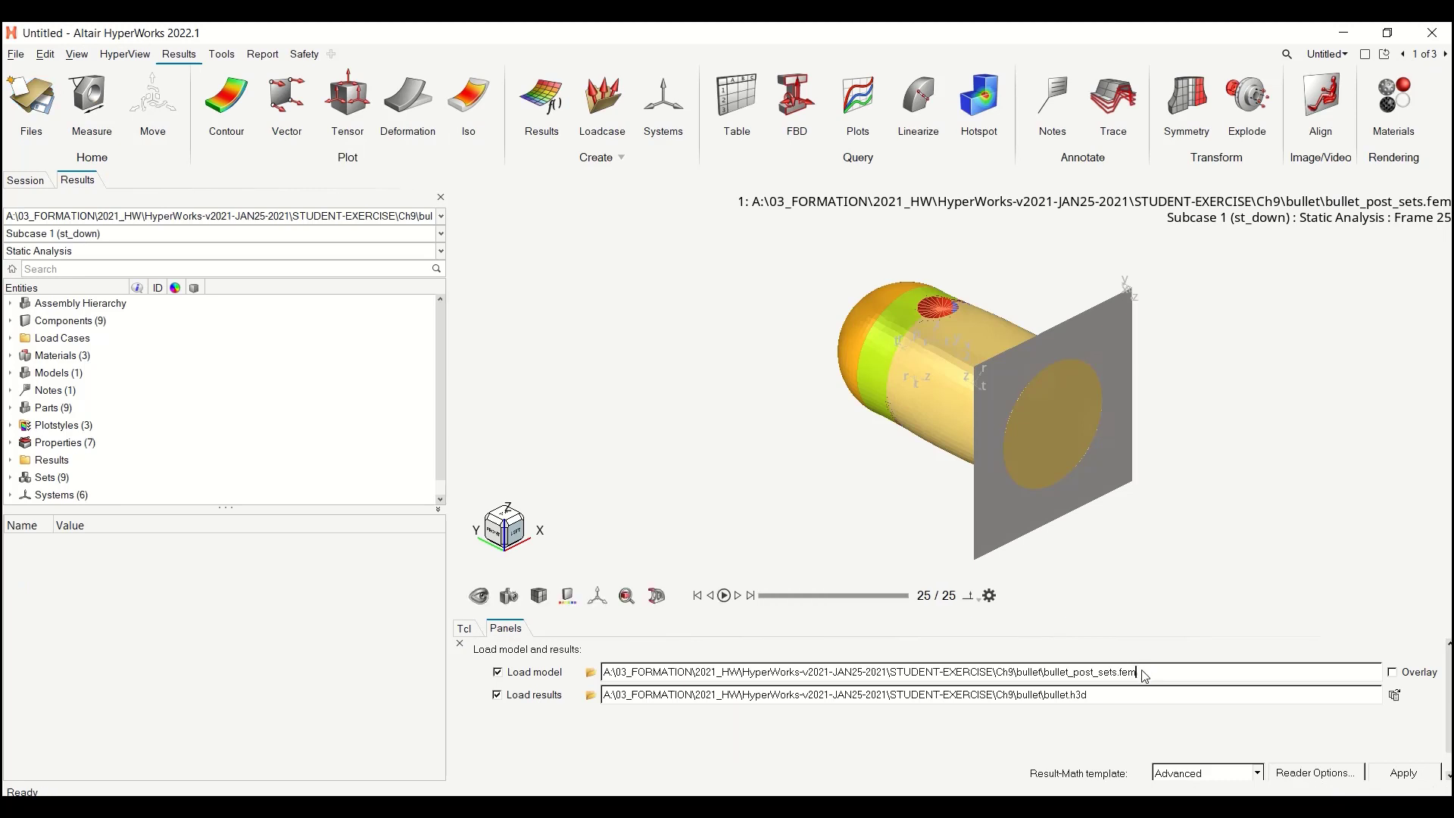
pyautogui.hotkey('alt', 'Tab')
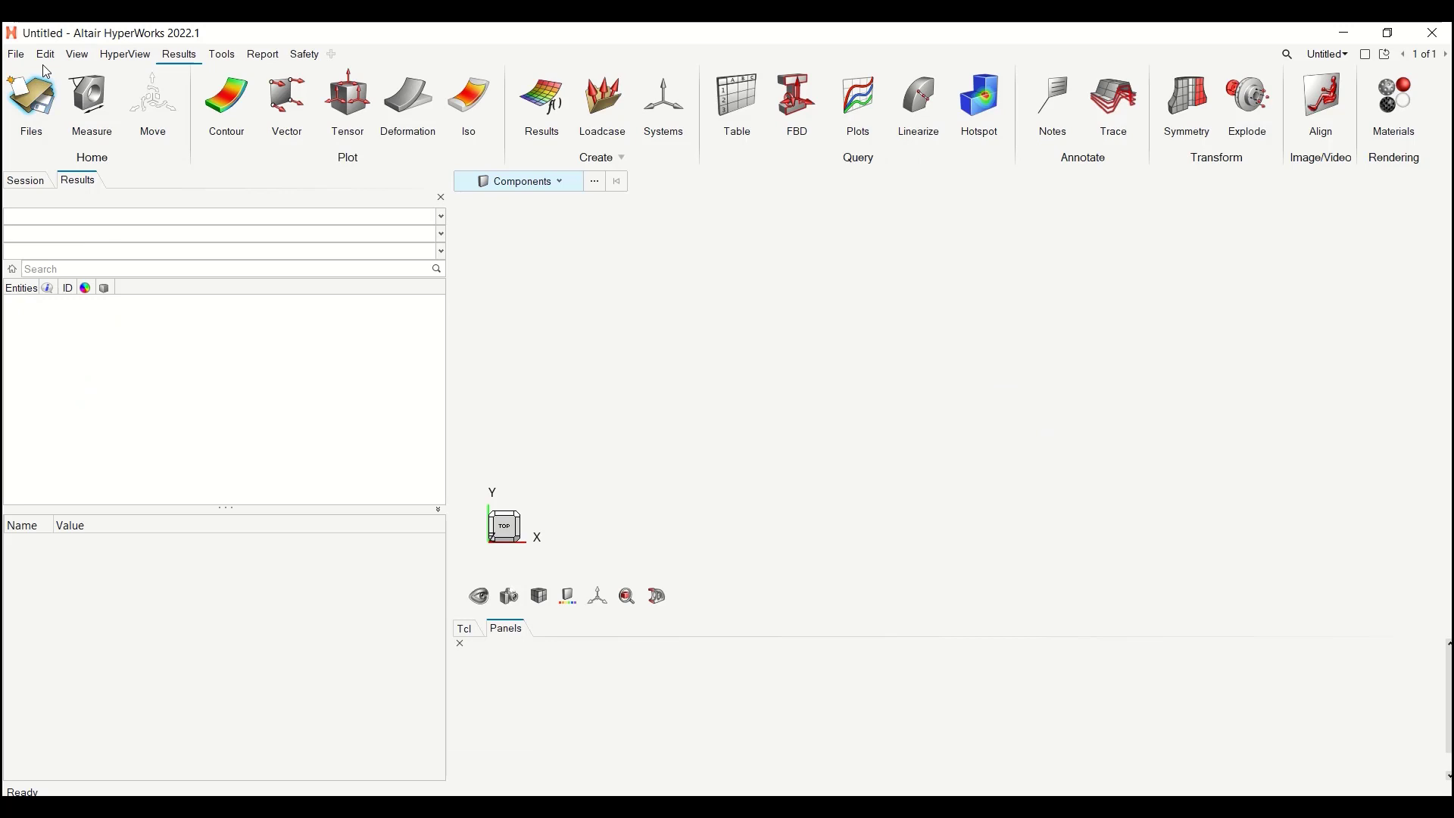
# Pick bullet_post_sets.fem as the model file using the OptiStruct Input Reader filter.
pyautogui.click(44, 85)
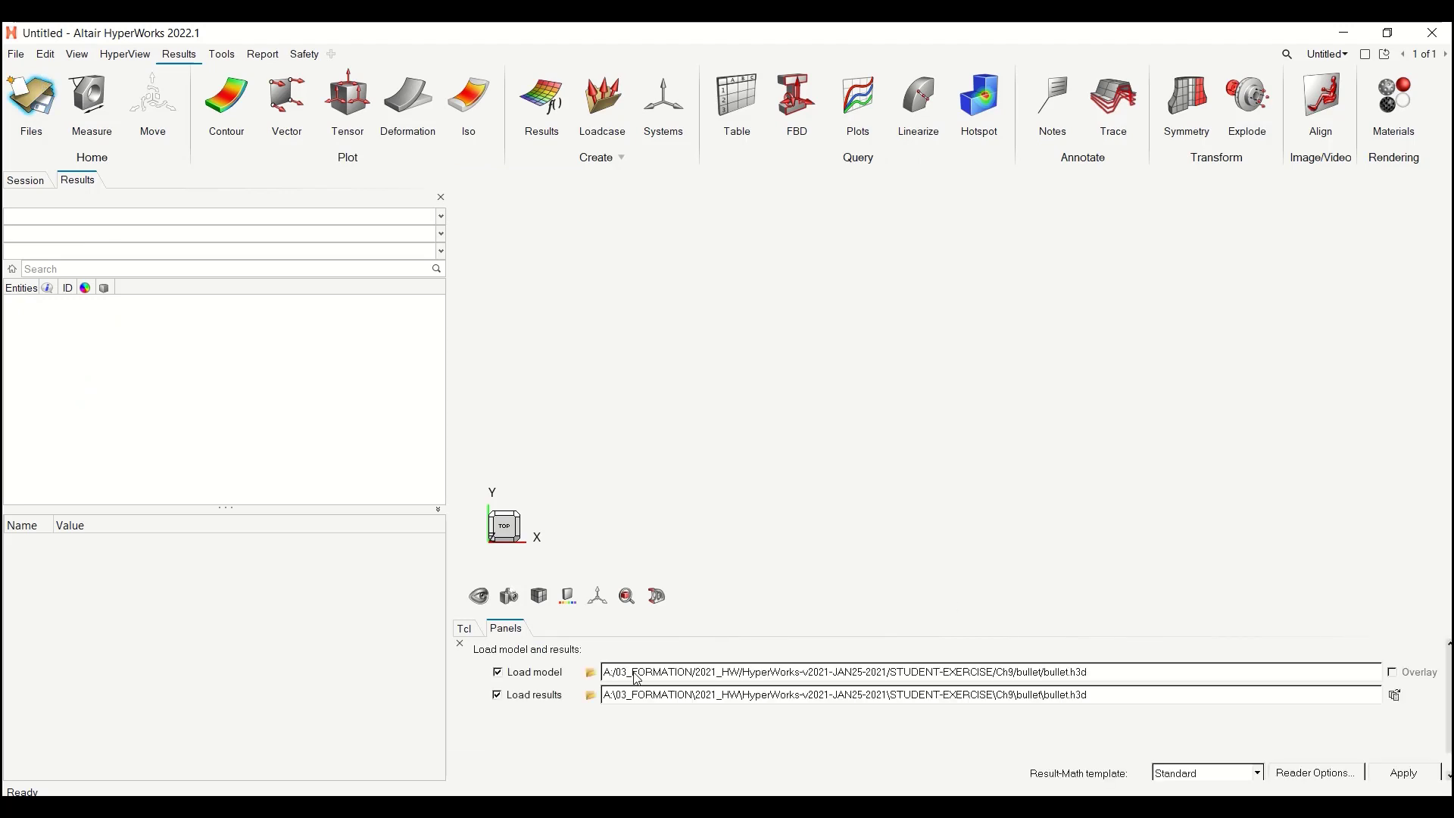
pyautogui.click(591, 673)
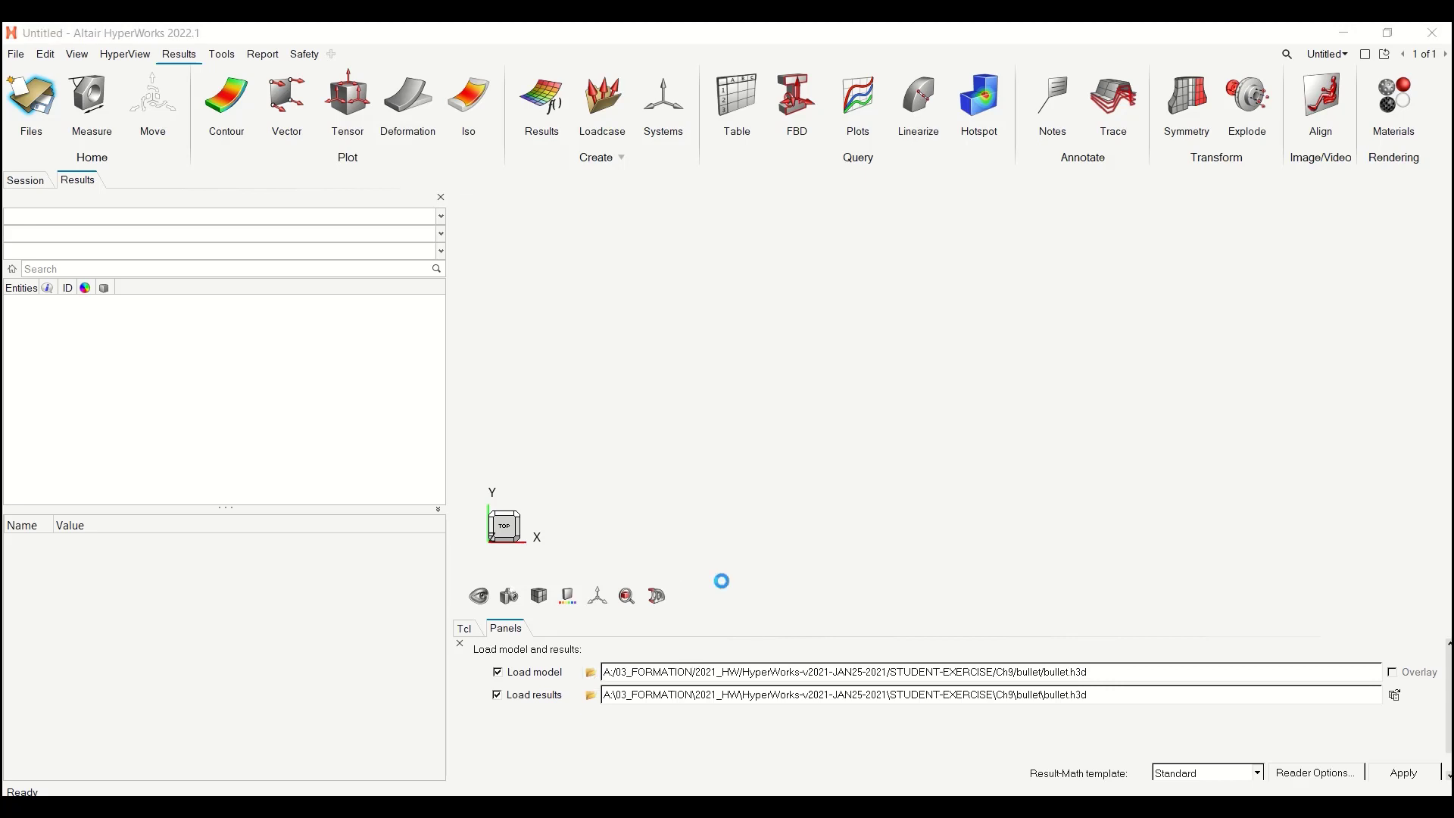
pyautogui.scroll(-10, 1026, 519)
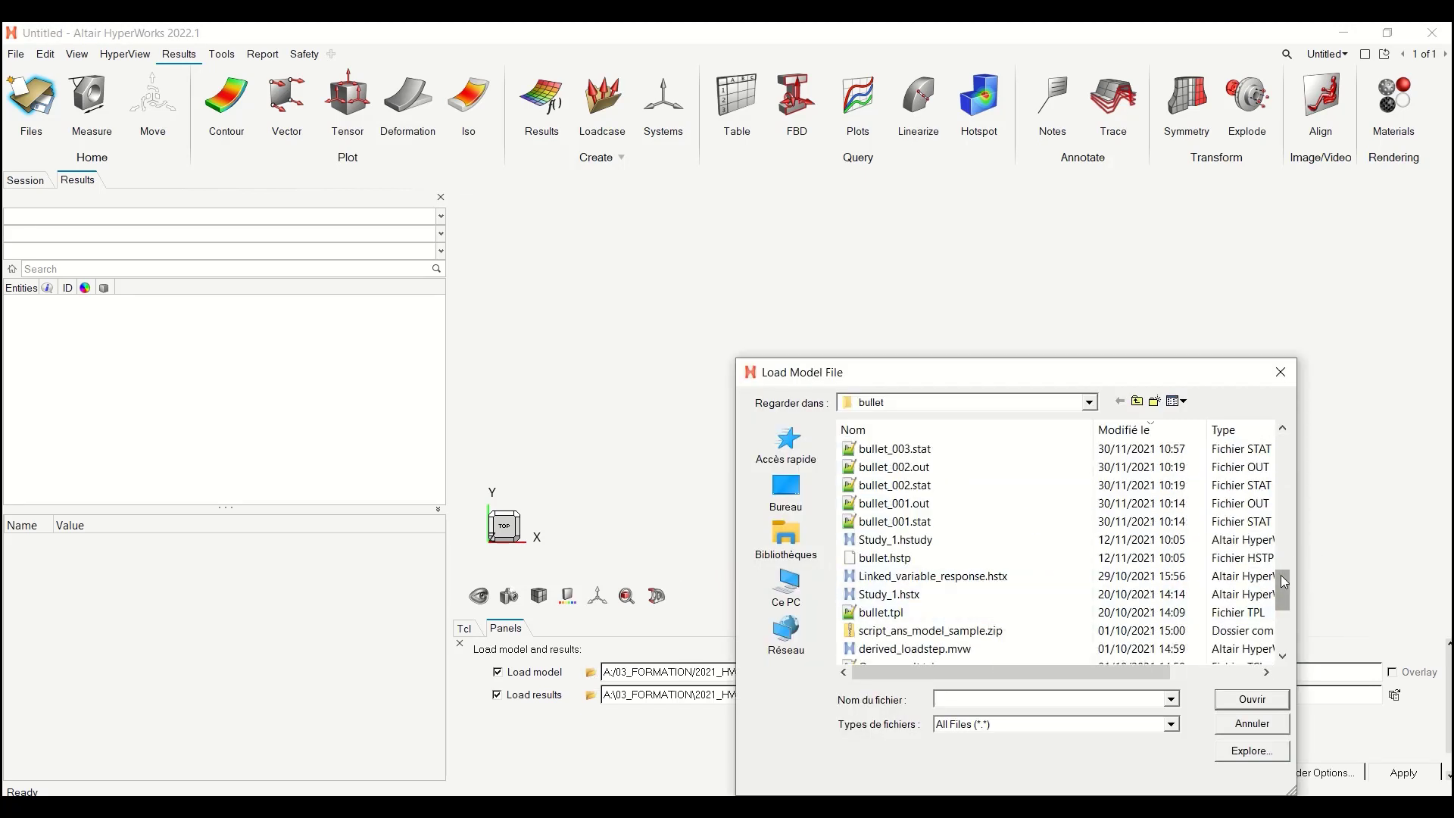
pyautogui.click(1171, 724)
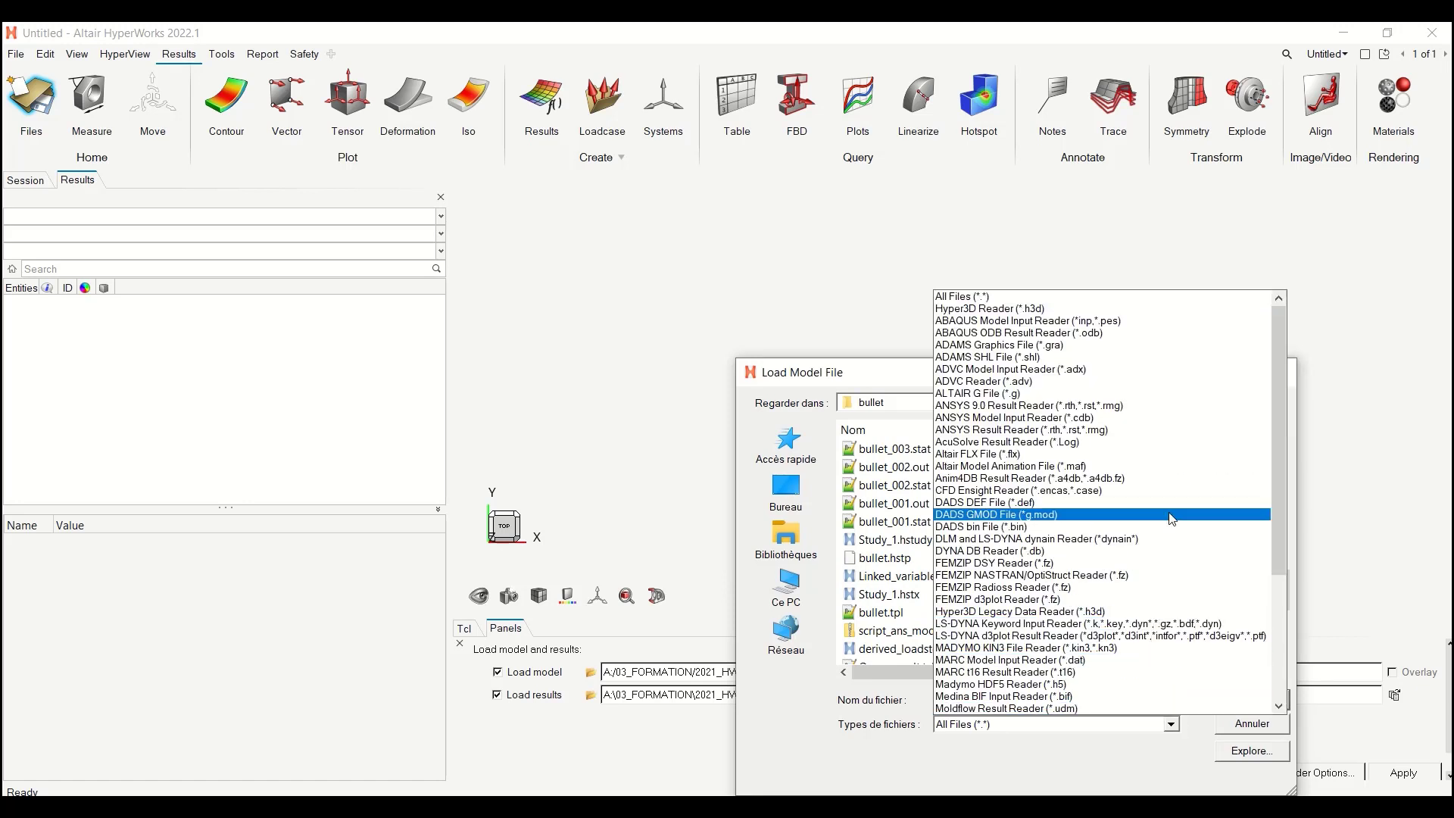
pyautogui.scroll(-5, 1098, 610)
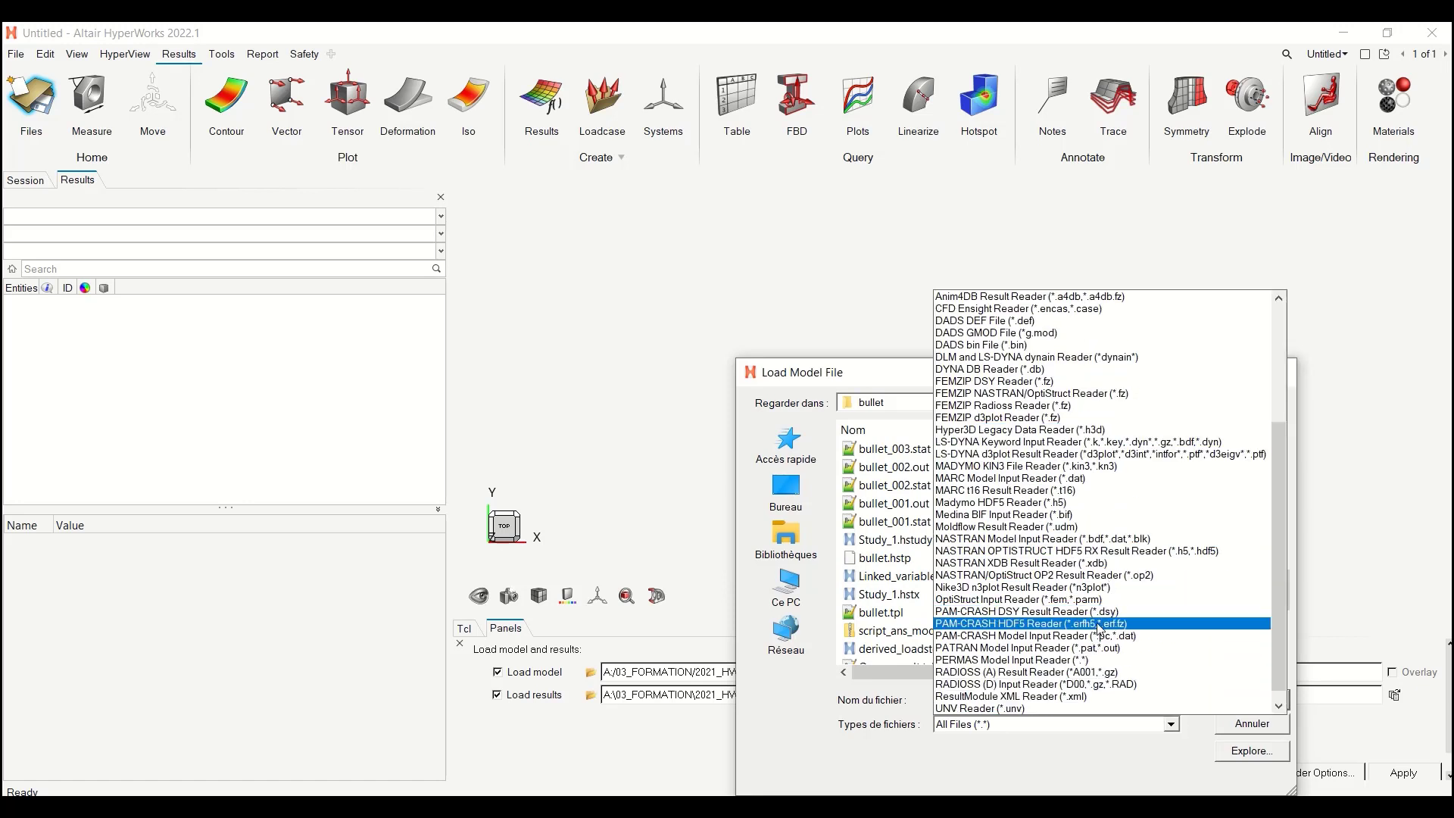
pyautogui.click(1103, 600)
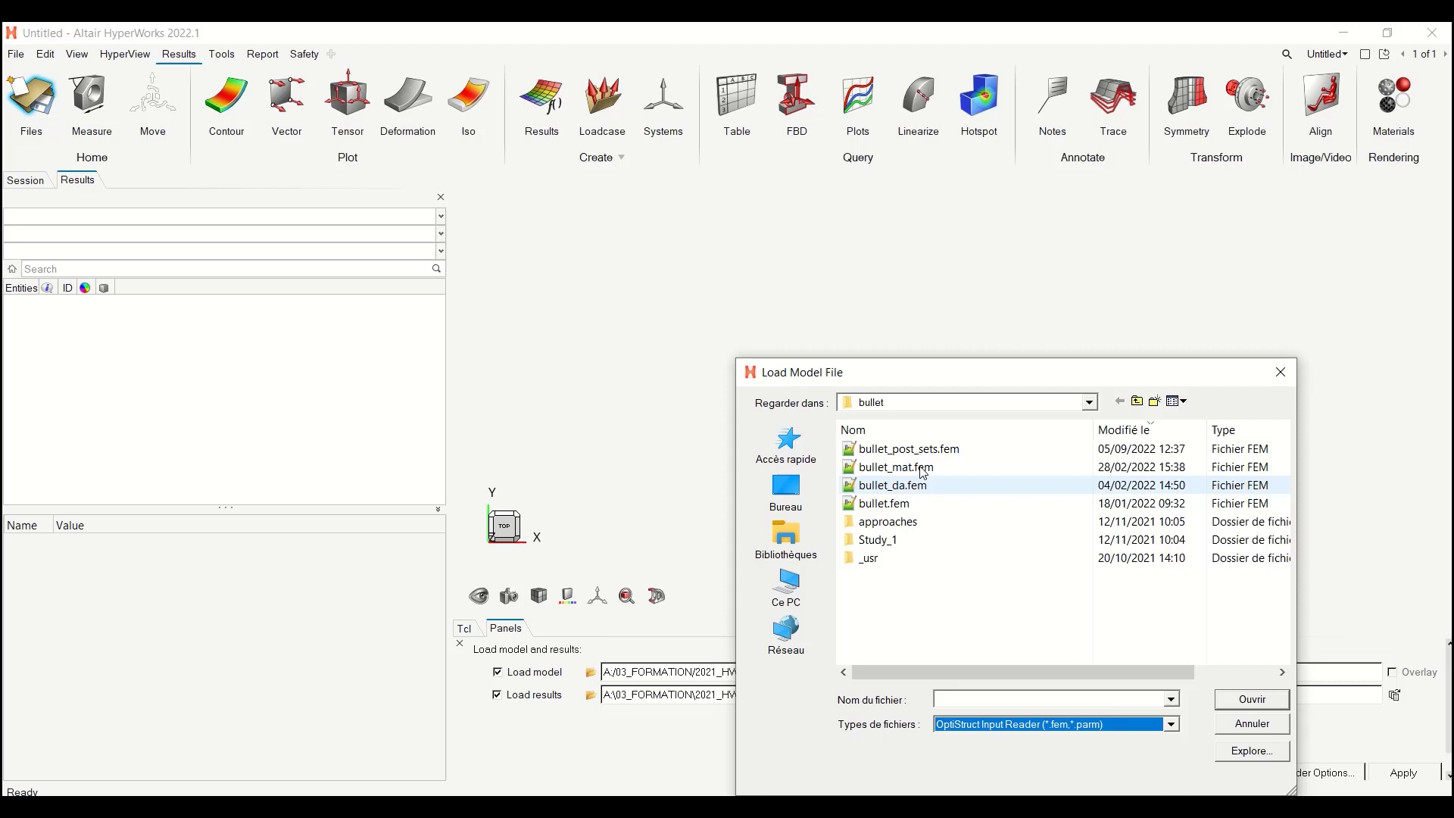
pyautogui.doubleClick(909, 449)
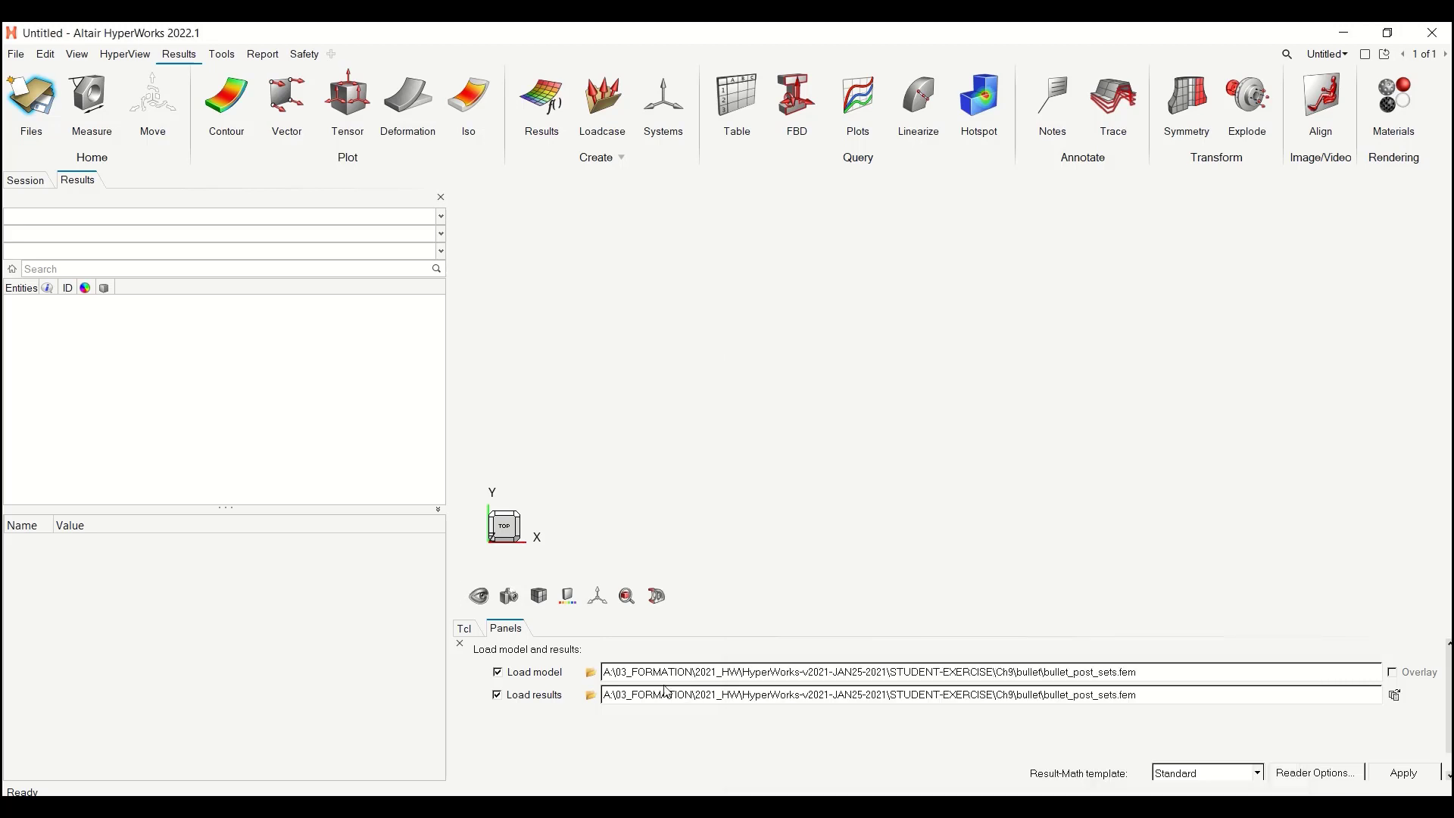
# Choose bullet.h3d as the results file using the Hyper3D h3d filter.
pyautogui.click(592, 695)
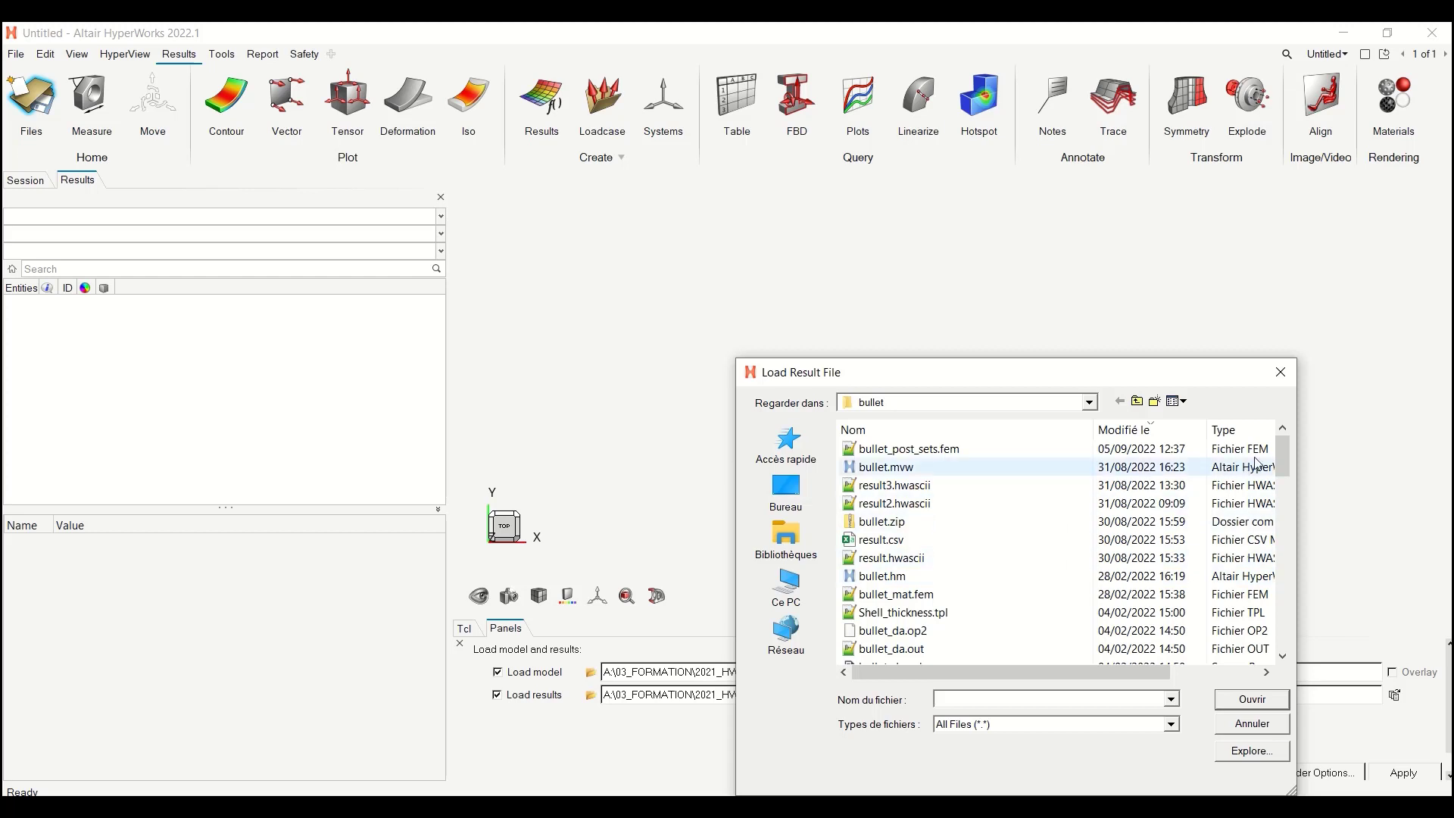
pyautogui.moveTo(1283, 450); pyautogui.dragTo(1285, 483)
pyautogui.scroll(-7, 989, 598)
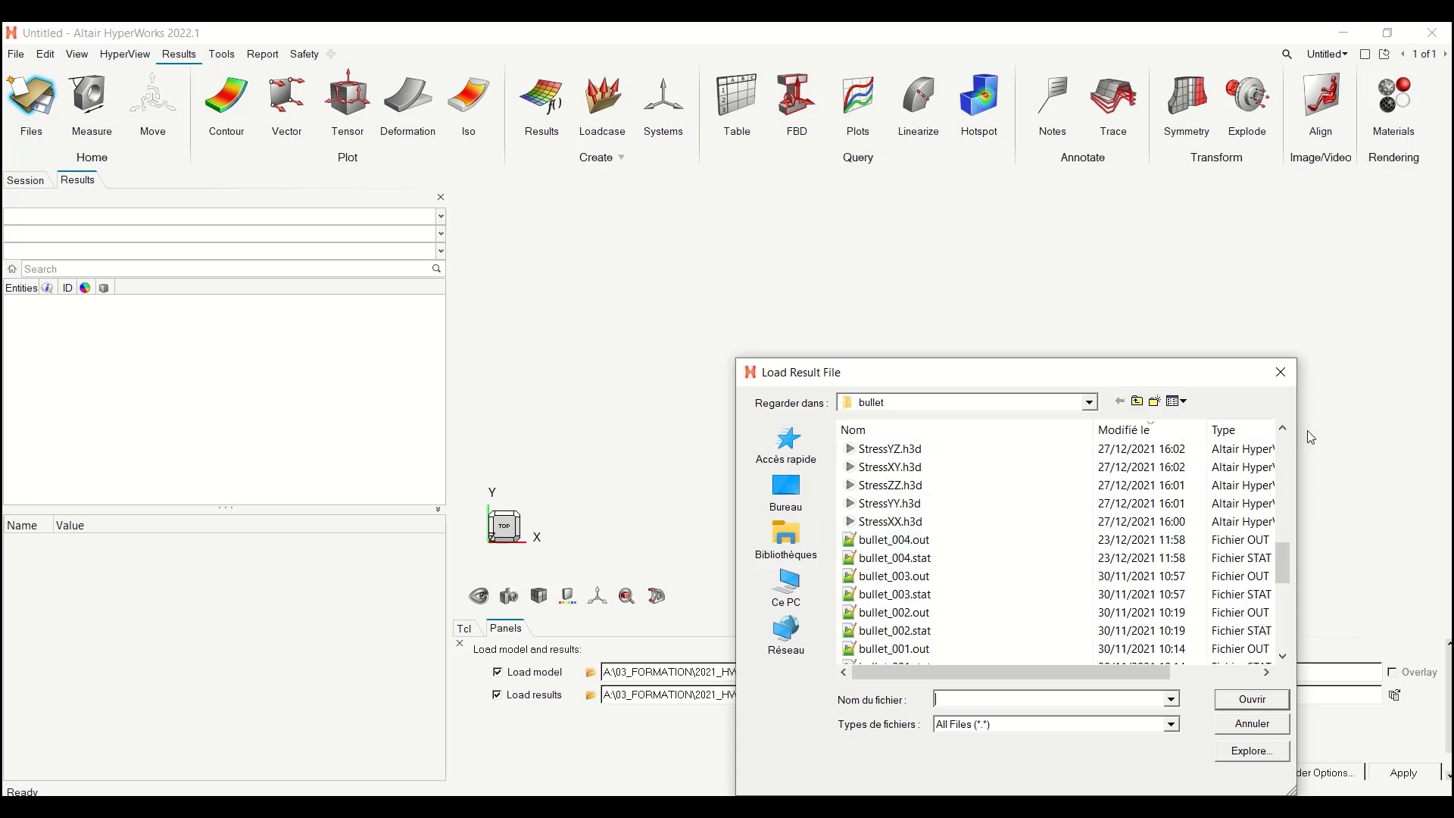
pyautogui.click(1283, 429)
pyautogui.click(1283, 429)
pyautogui.click(1282, 429)
pyautogui.click(1282, 429)
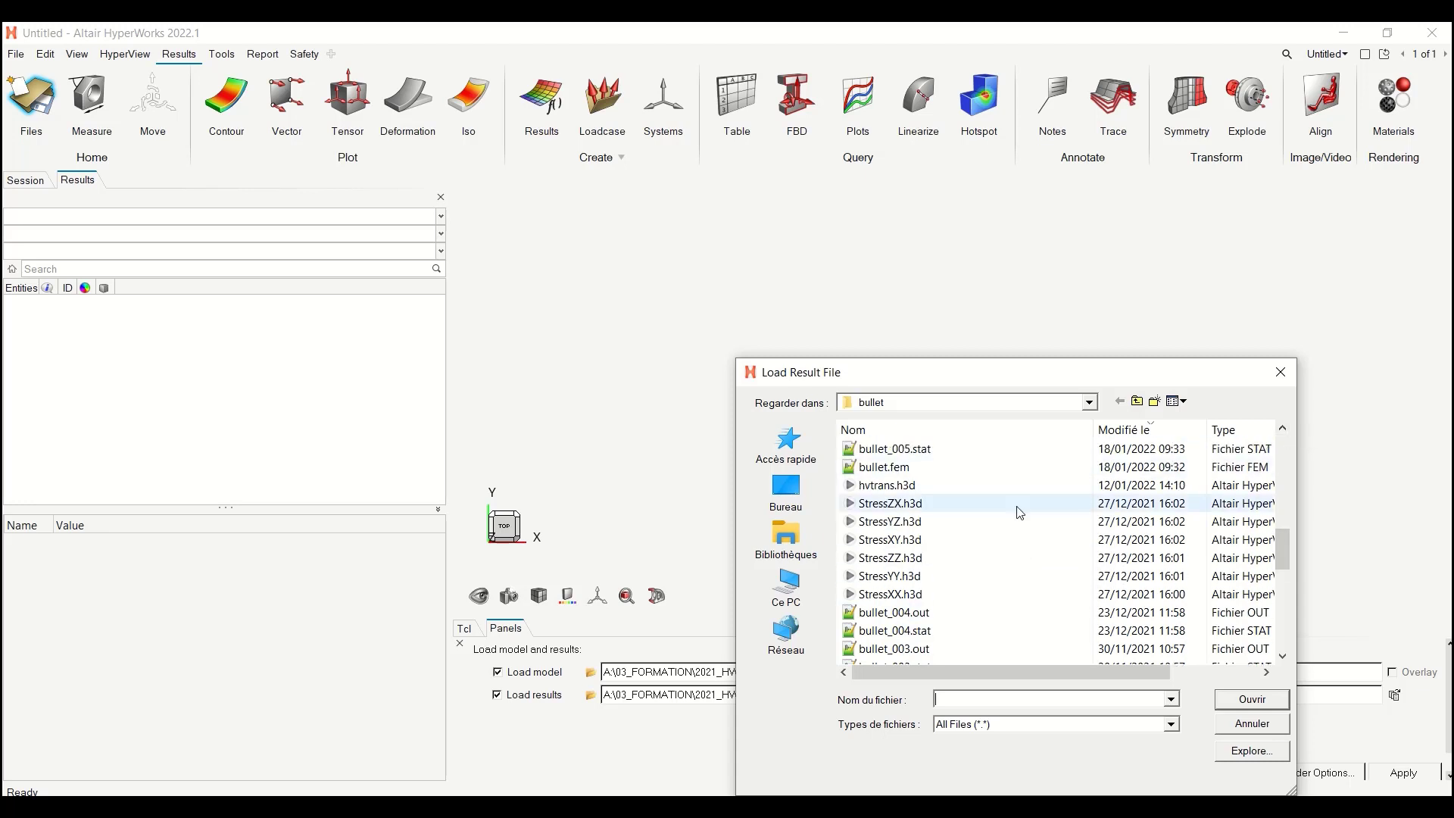
pyautogui.click(1166, 725)
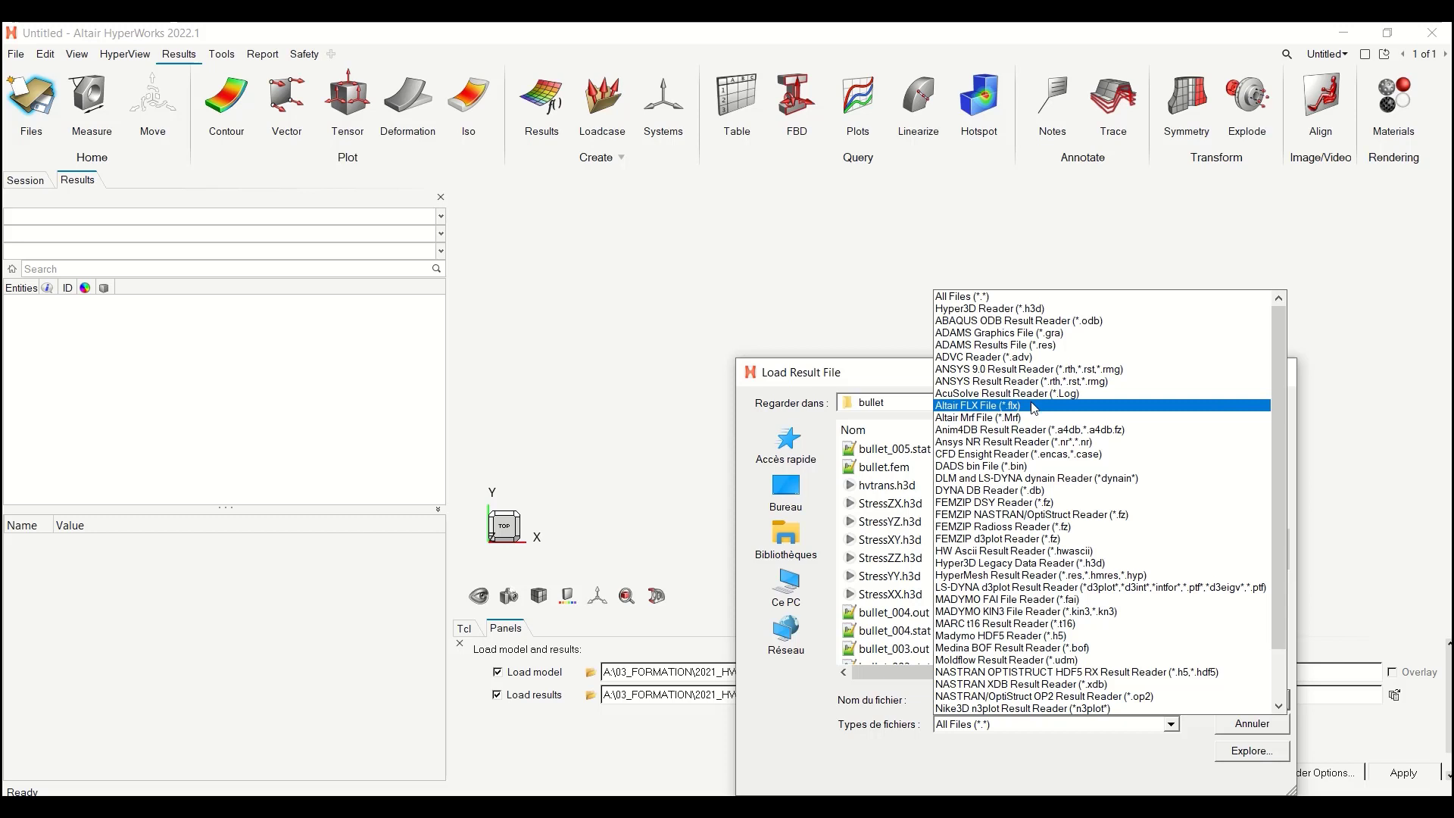
pyautogui.click(1046, 564)
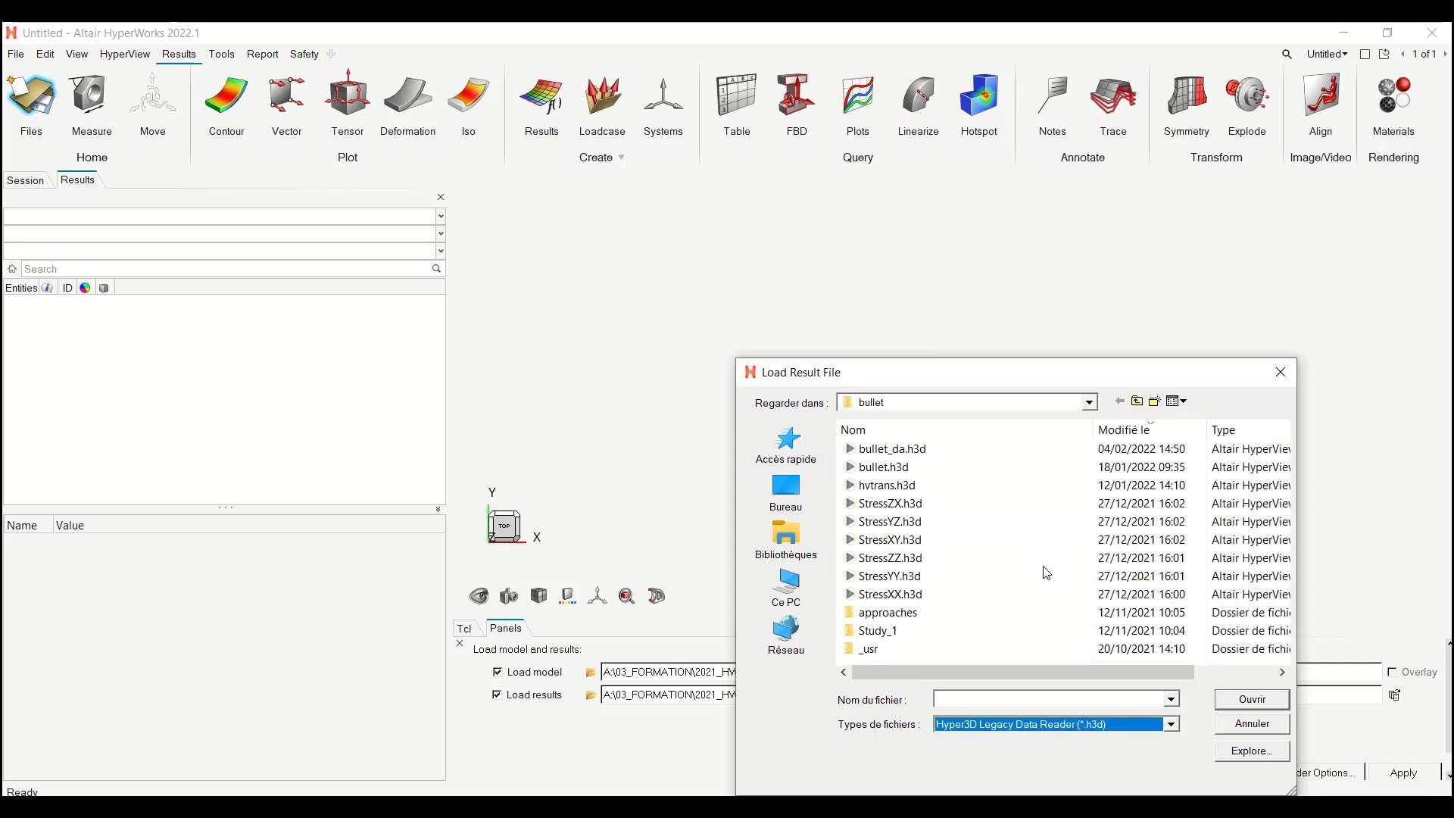
pyautogui.doubleClick(947, 467)
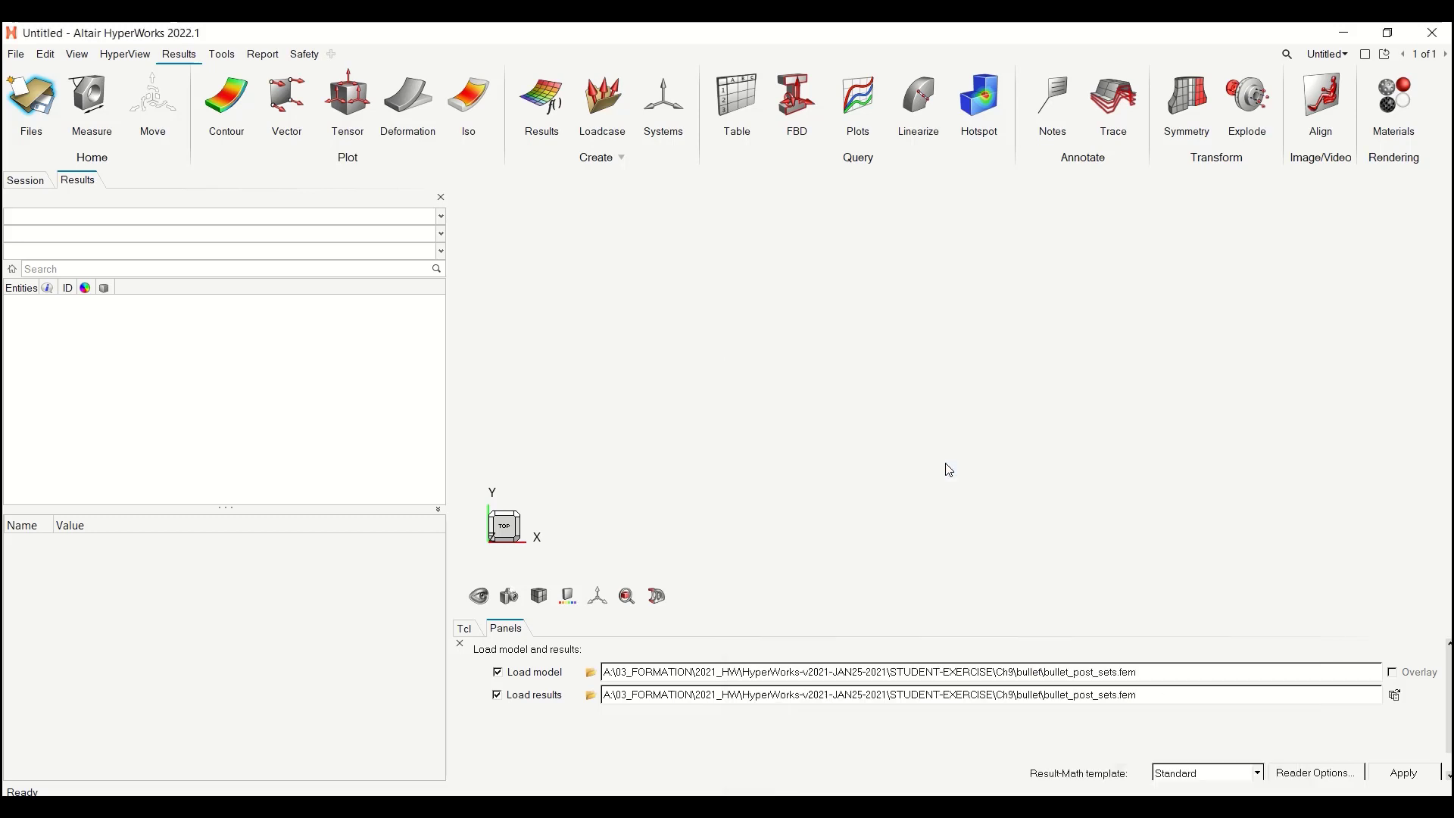
# Set the Result-Math template to Advanced and load the model with its results.
pyautogui.click(1259, 773)
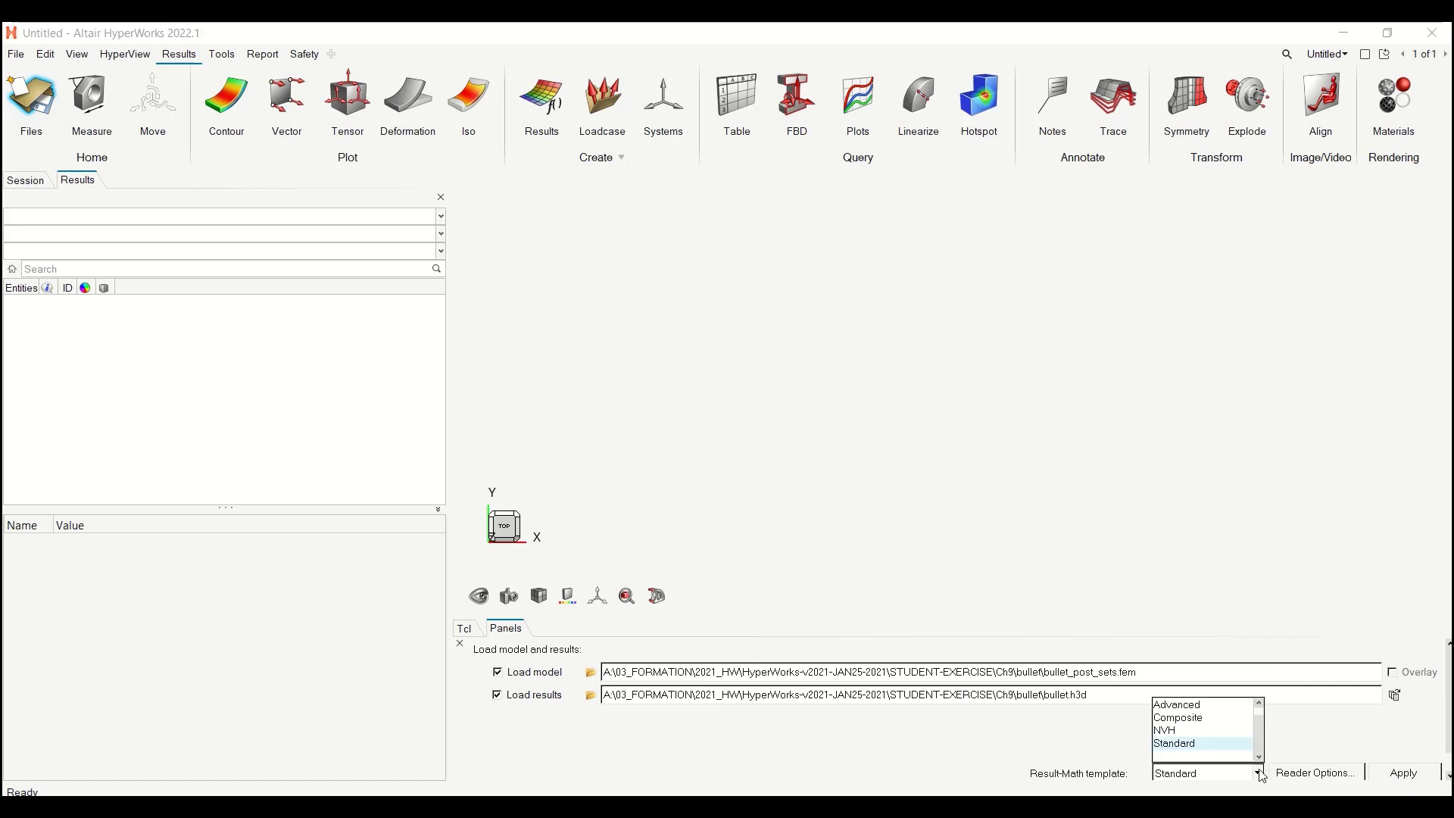
pyautogui.click(1211, 705)
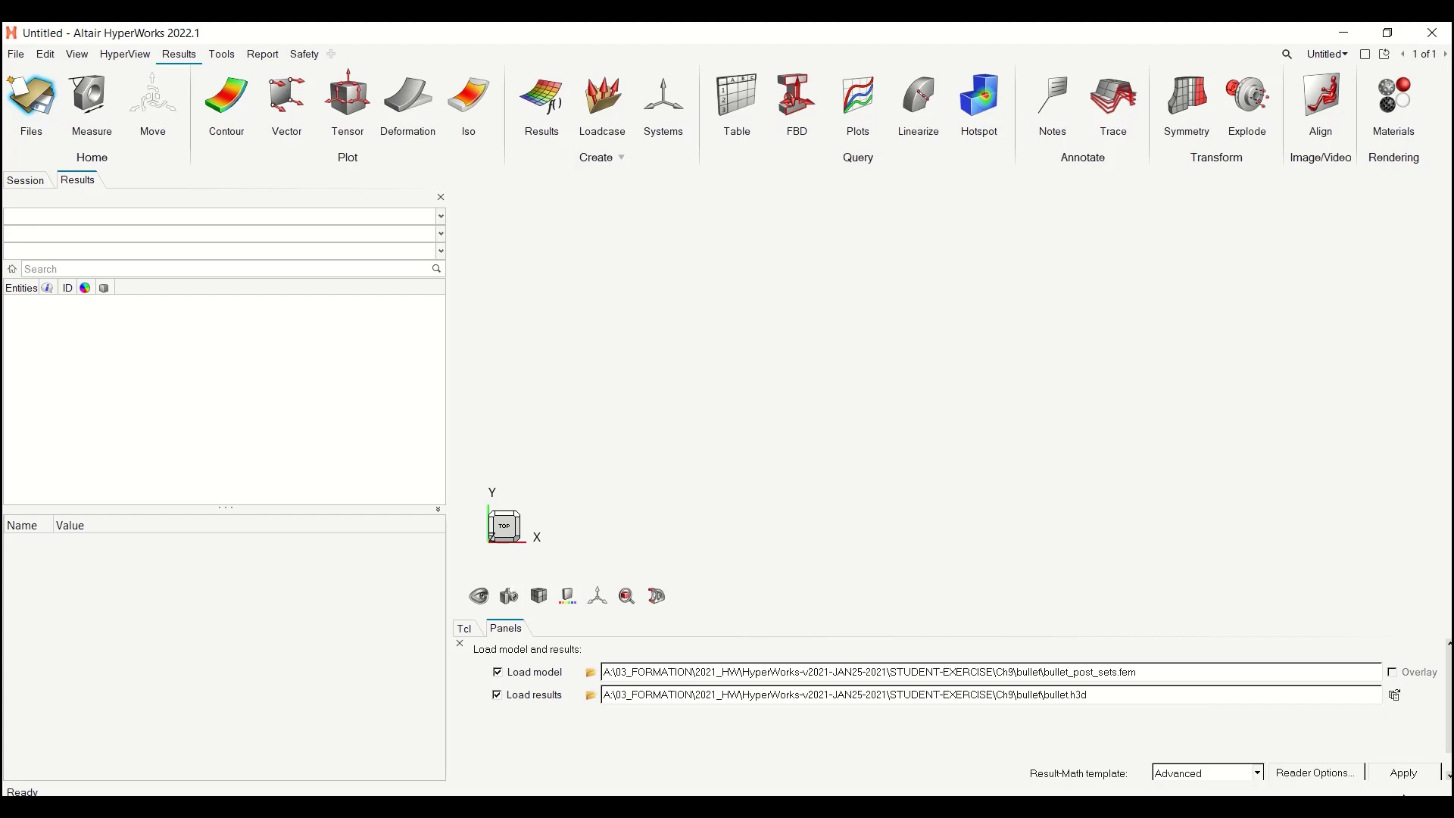
pyautogui.click(1405, 772)
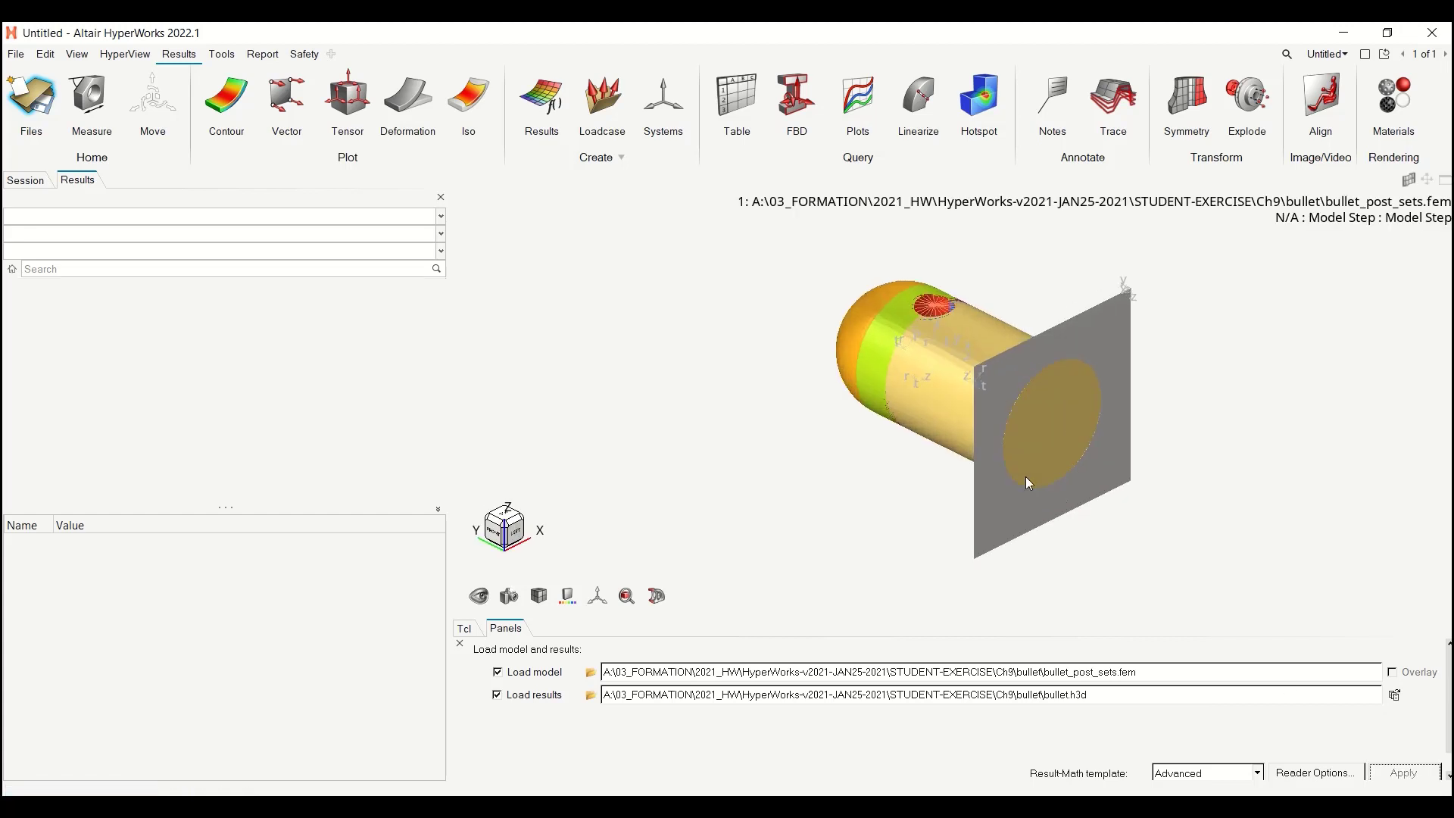
# Create a new derived result labelled 'Reserve factor'.
pyautogui.rightClick(385, 344)
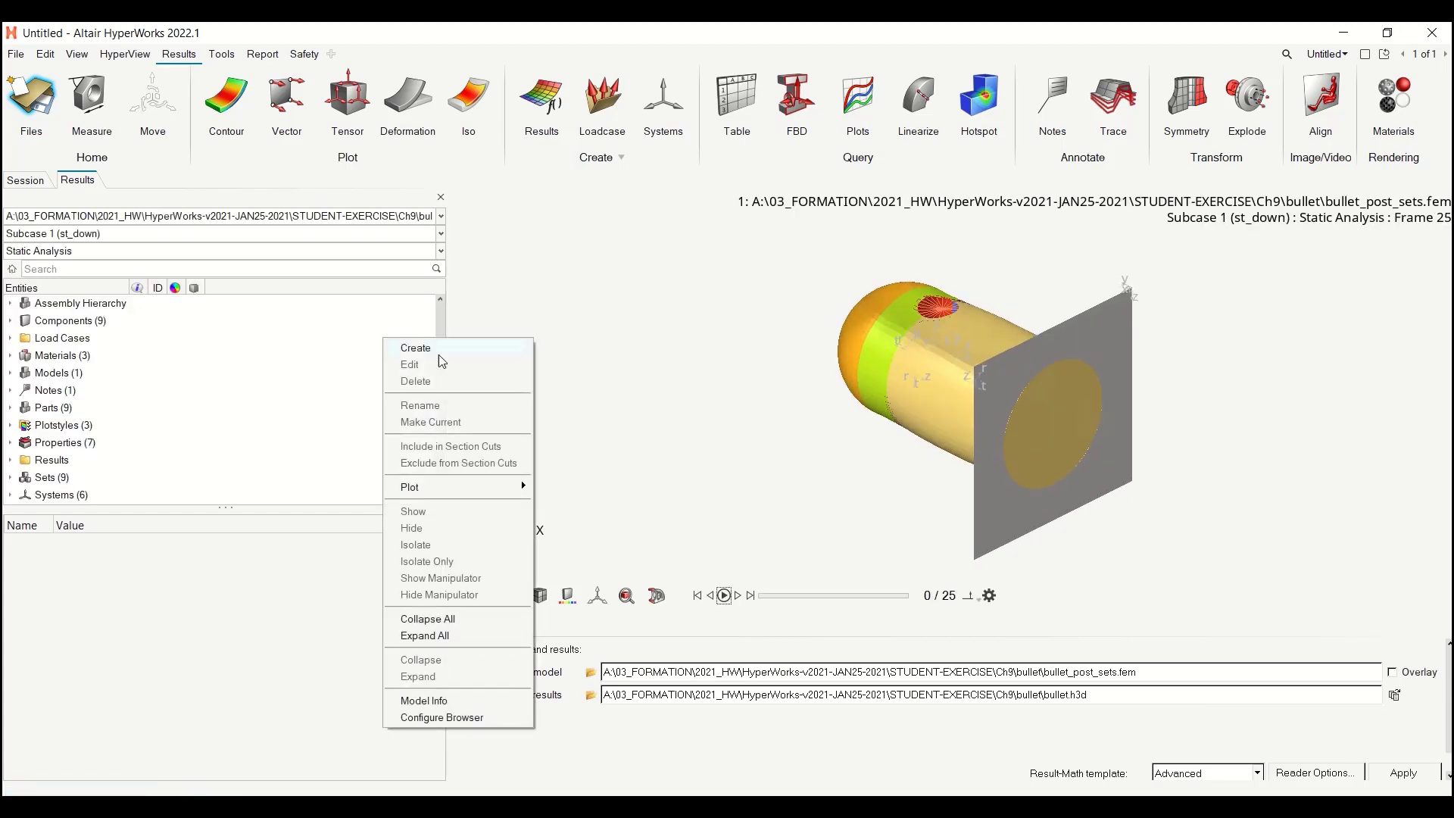
pyautogui.moveTo(447, 348)
pyautogui.moveTo(628, 350)
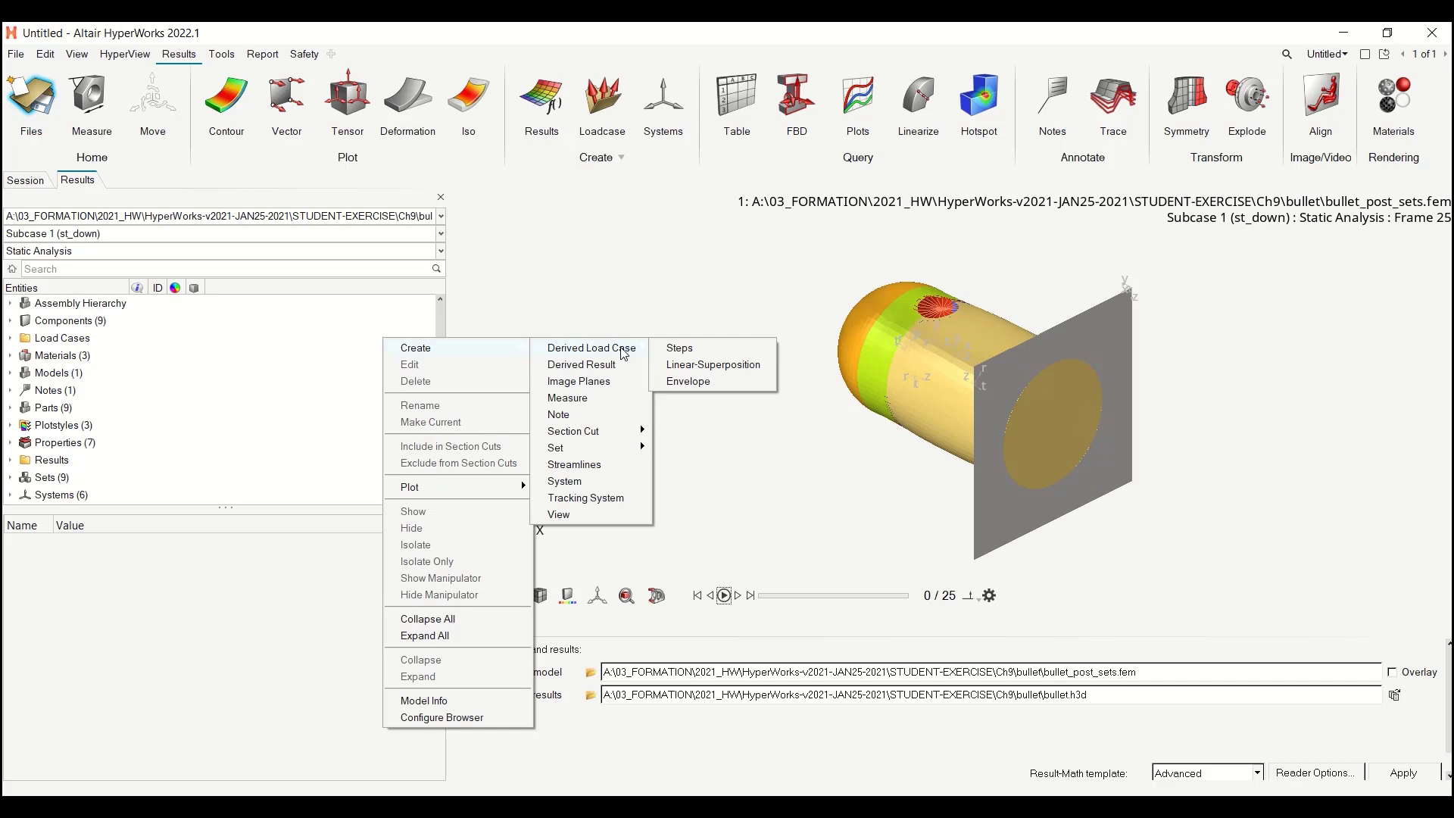
pyautogui.click(592, 364)
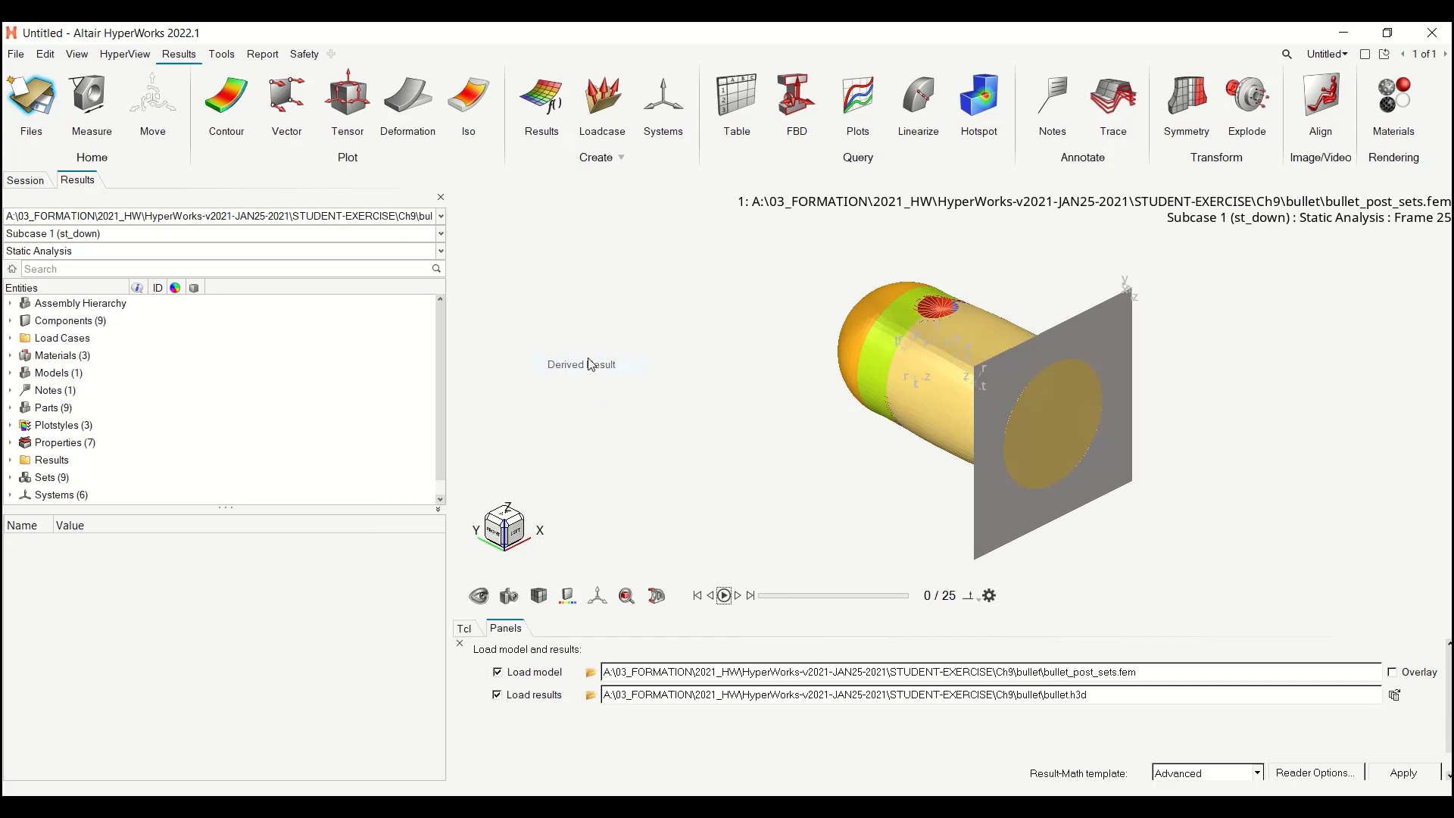
pyautogui.click(690, 210)
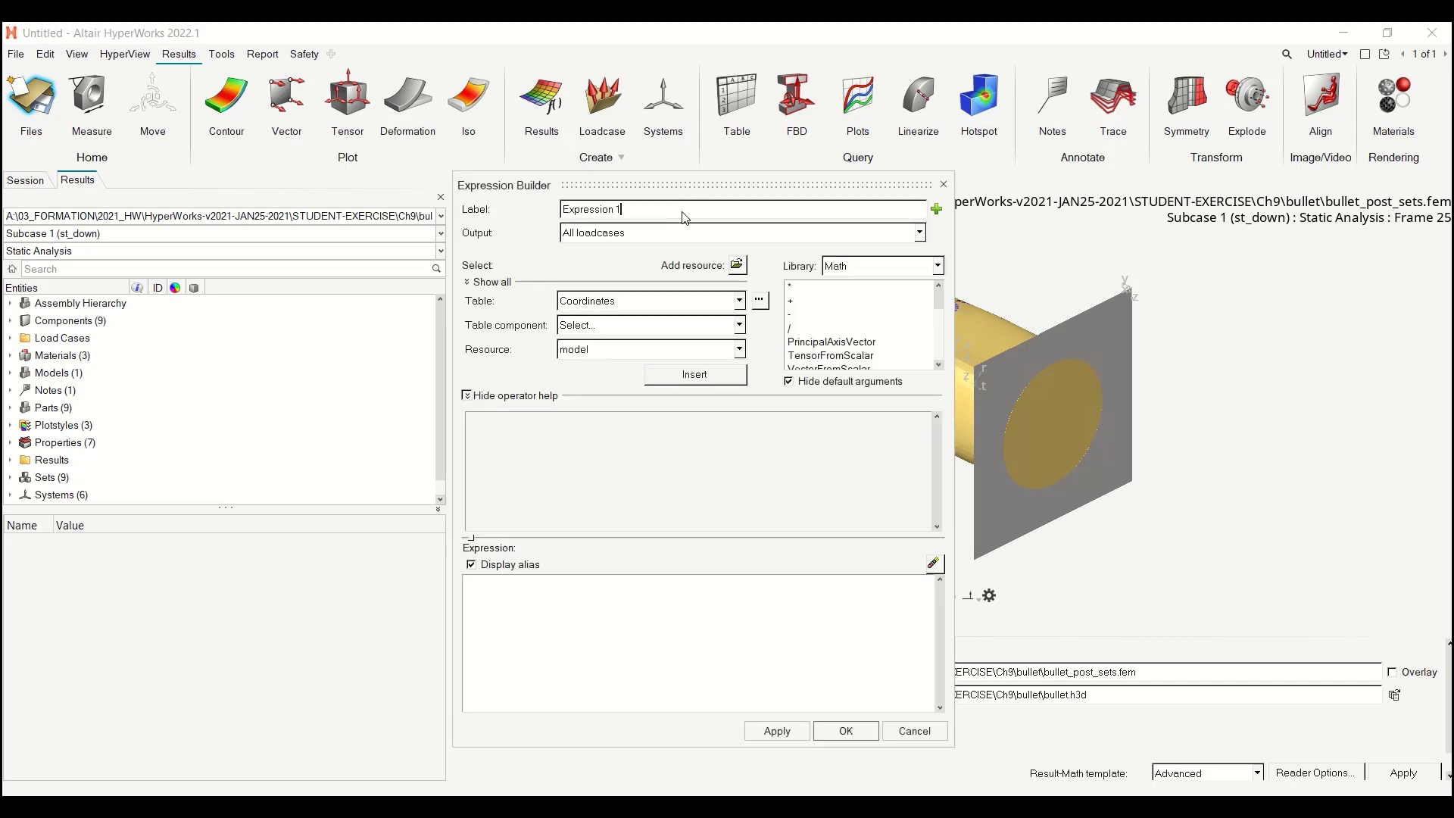
pyautogui.moveTo(686, 217); pyautogui.dragTo(4, 246)
pyautogui.write('Reserve factor')
# Insert the vonMises component of Element Stresses (2D & 3D) into the expression.
pyautogui.click(735, 302)
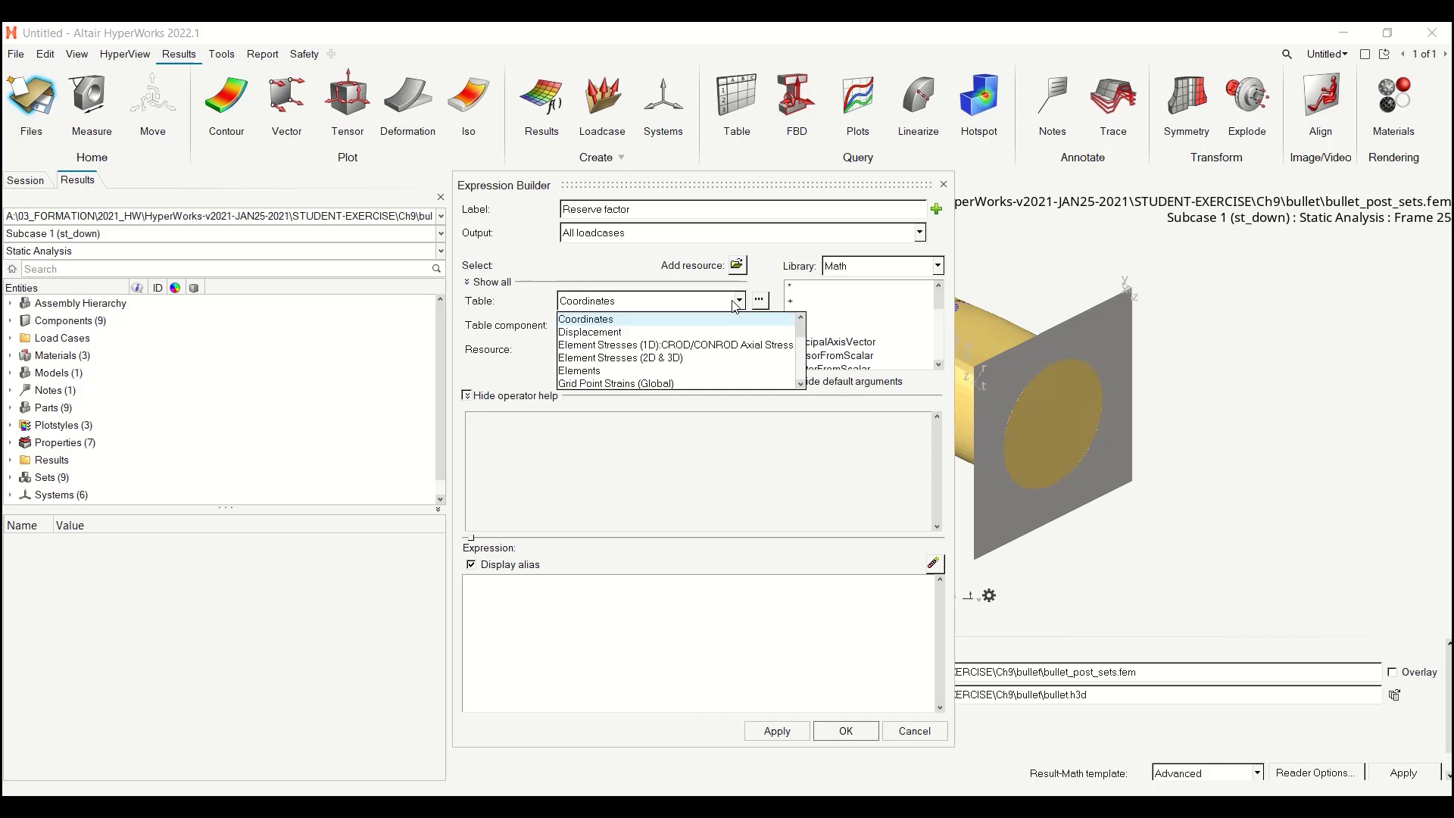
pyautogui.click(656, 359)
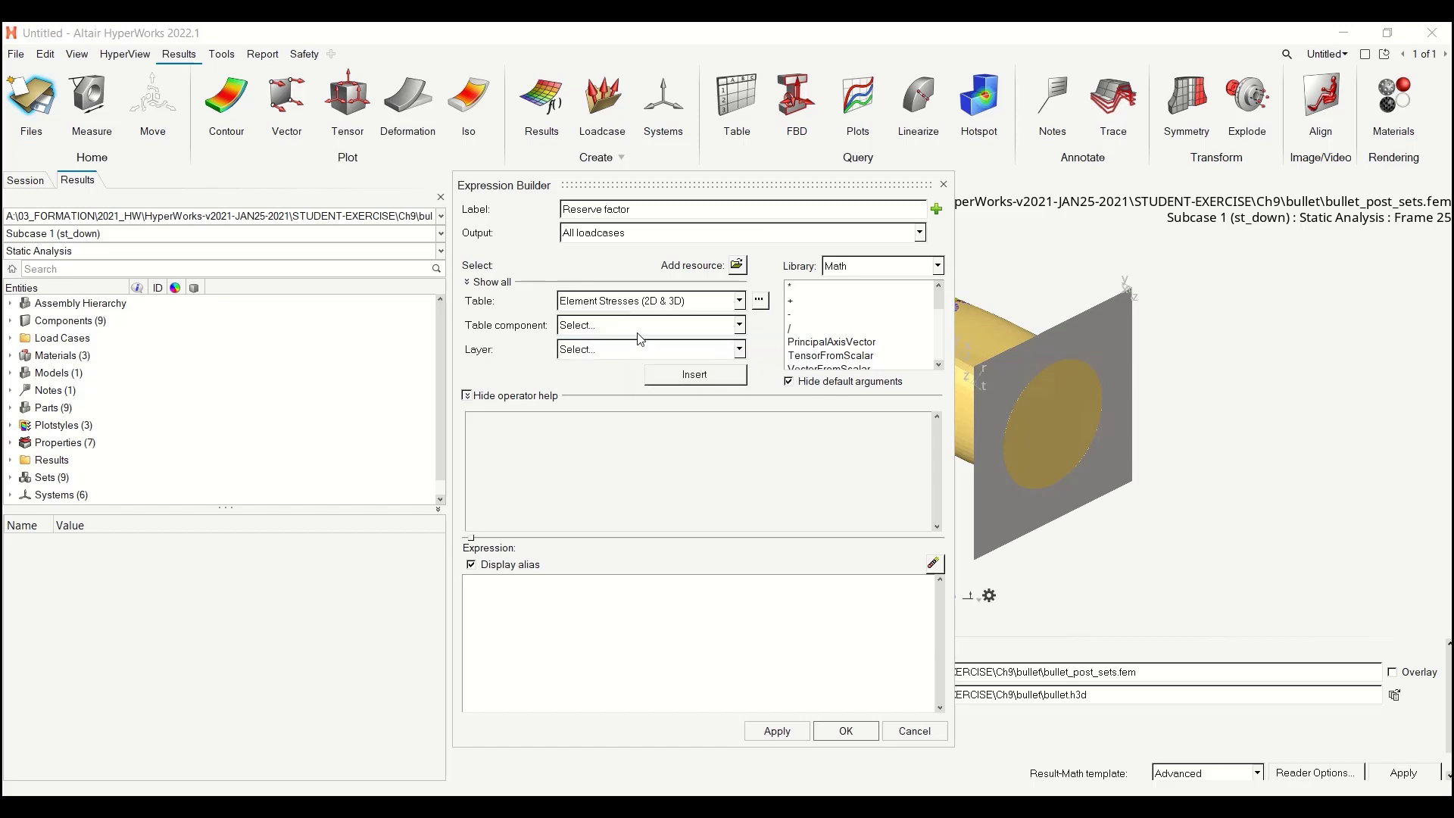
pyautogui.click(640, 327)
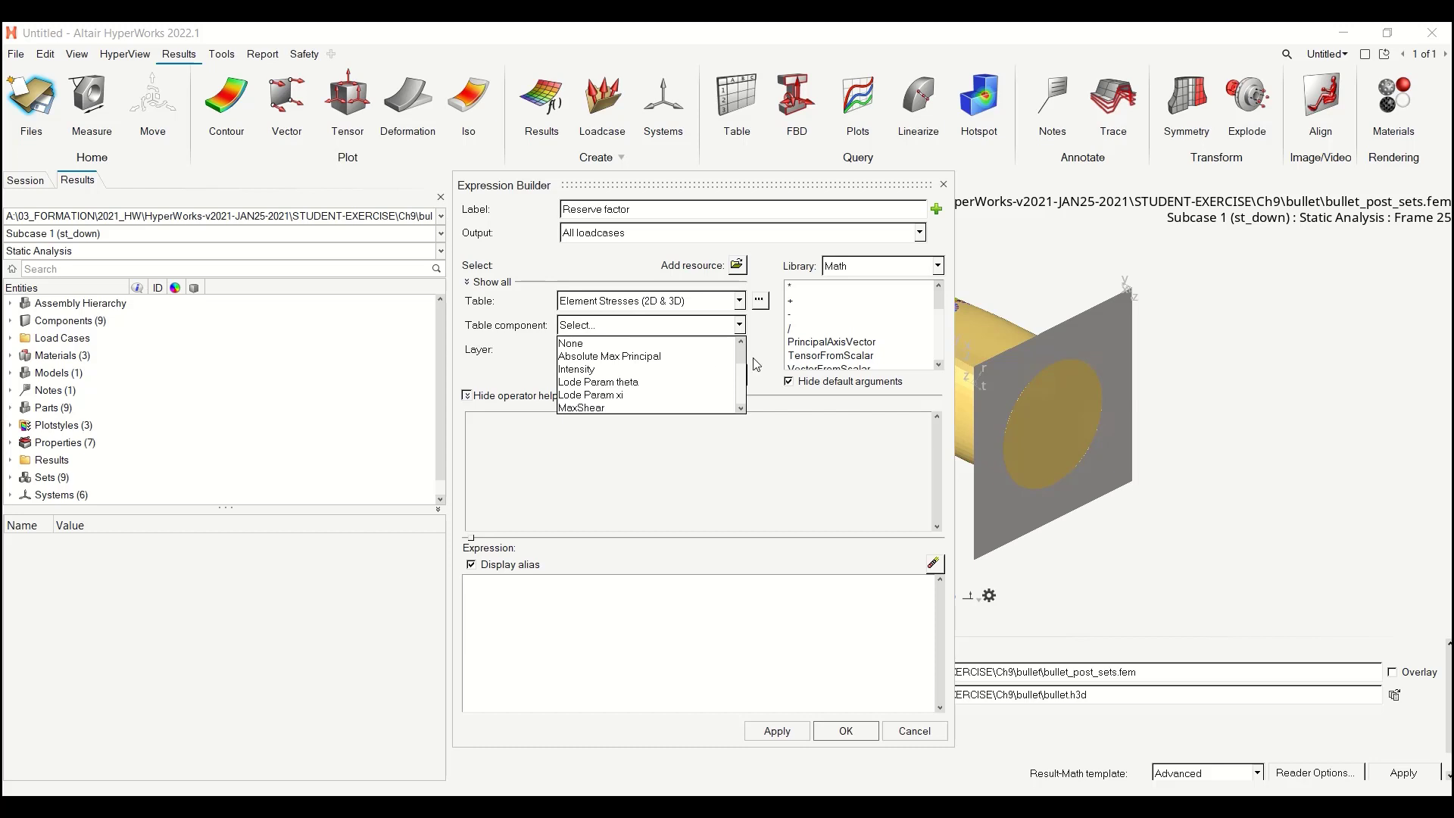
pyautogui.moveTo(744, 363); pyautogui.dragTo(744, 385)
pyautogui.click(618, 382)
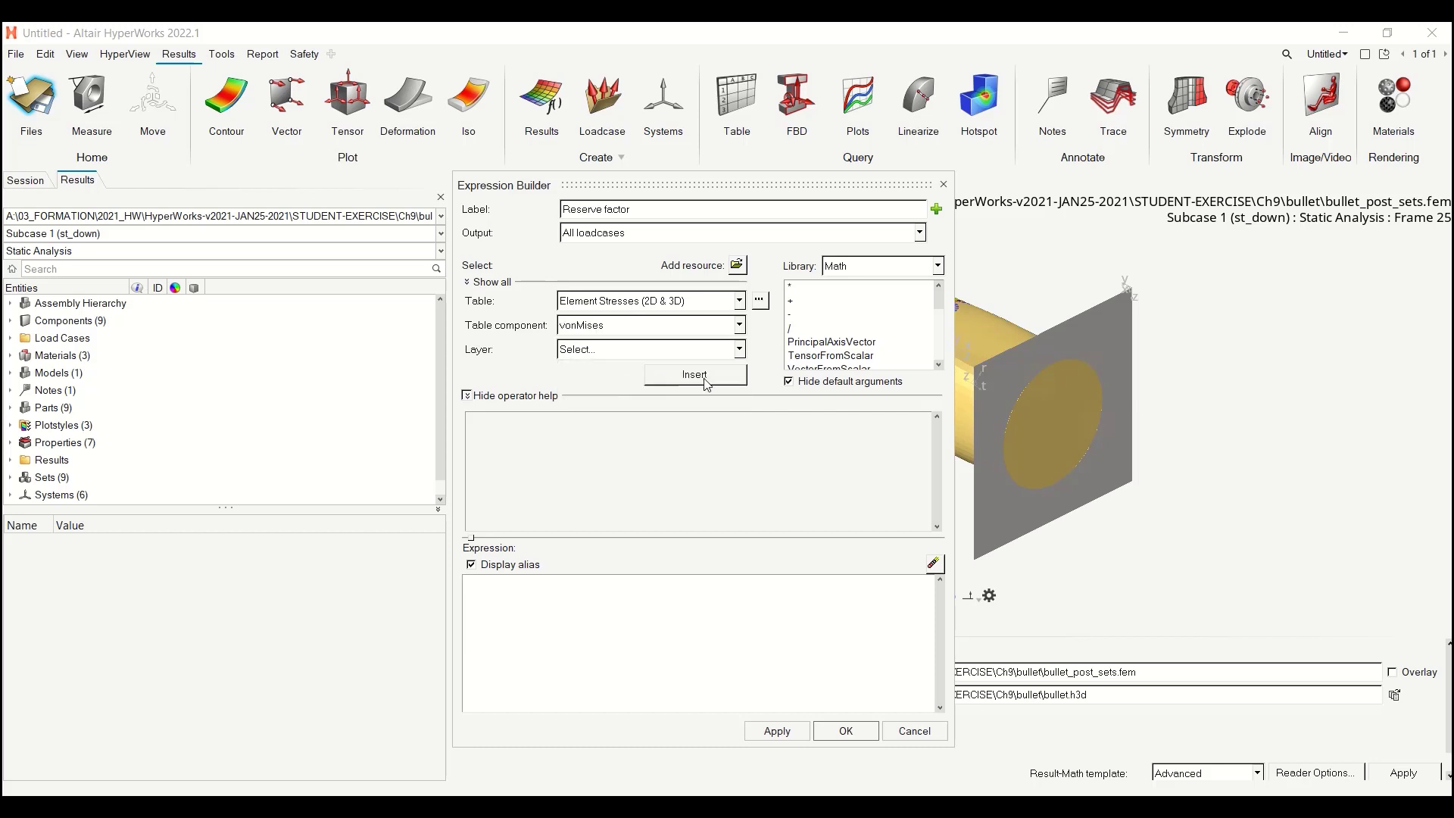
pyautogui.click(725, 381)
# Divide the von Mises stress by the MATS1_LIMIT1 material limit table.
pyautogui.click(588, 585)
pyautogui.write('/')
pyautogui.click(740, 301)
pyautogui.scroll(-2, 761, 349)
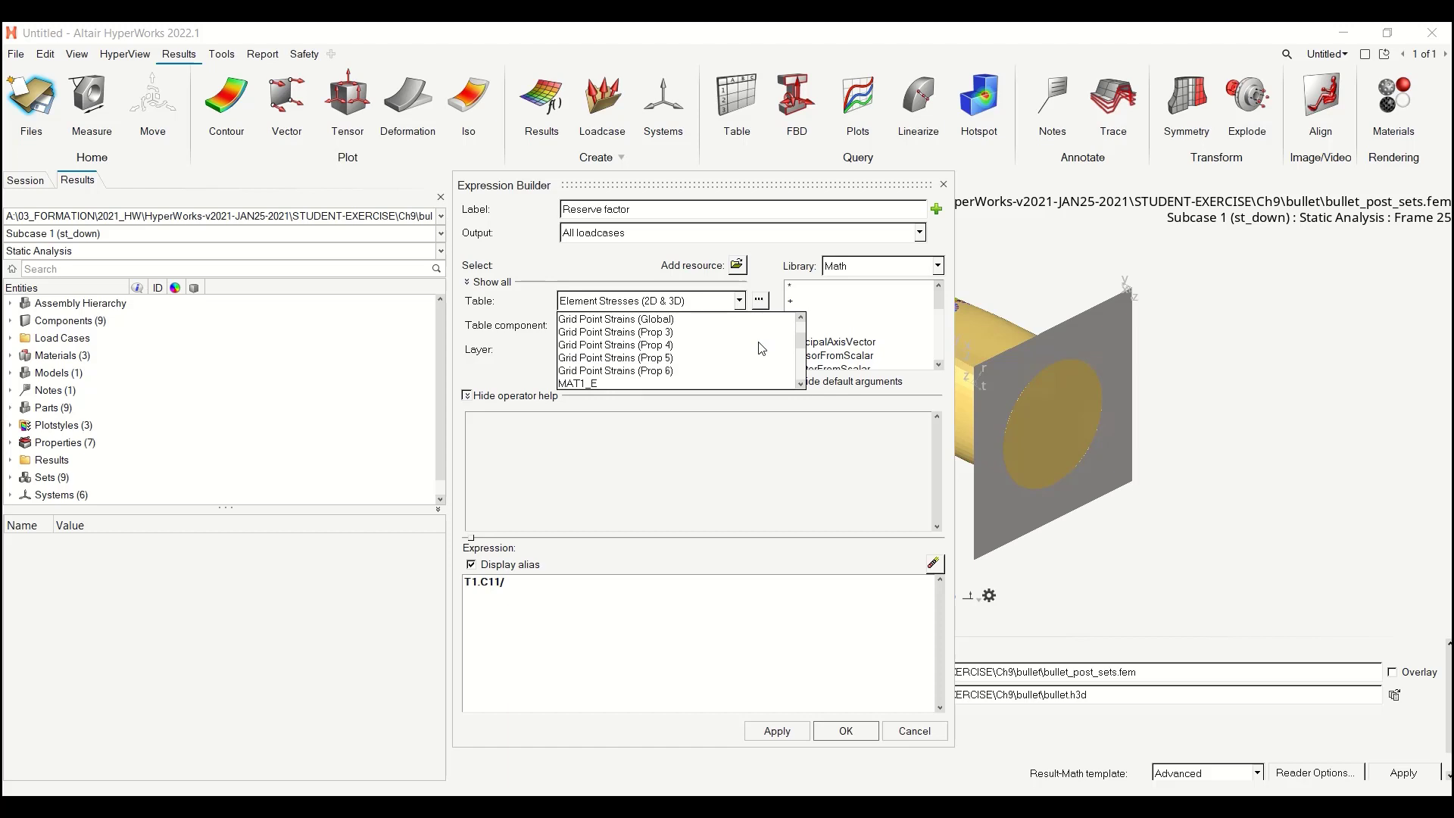
pyautogui.click(800, 384)
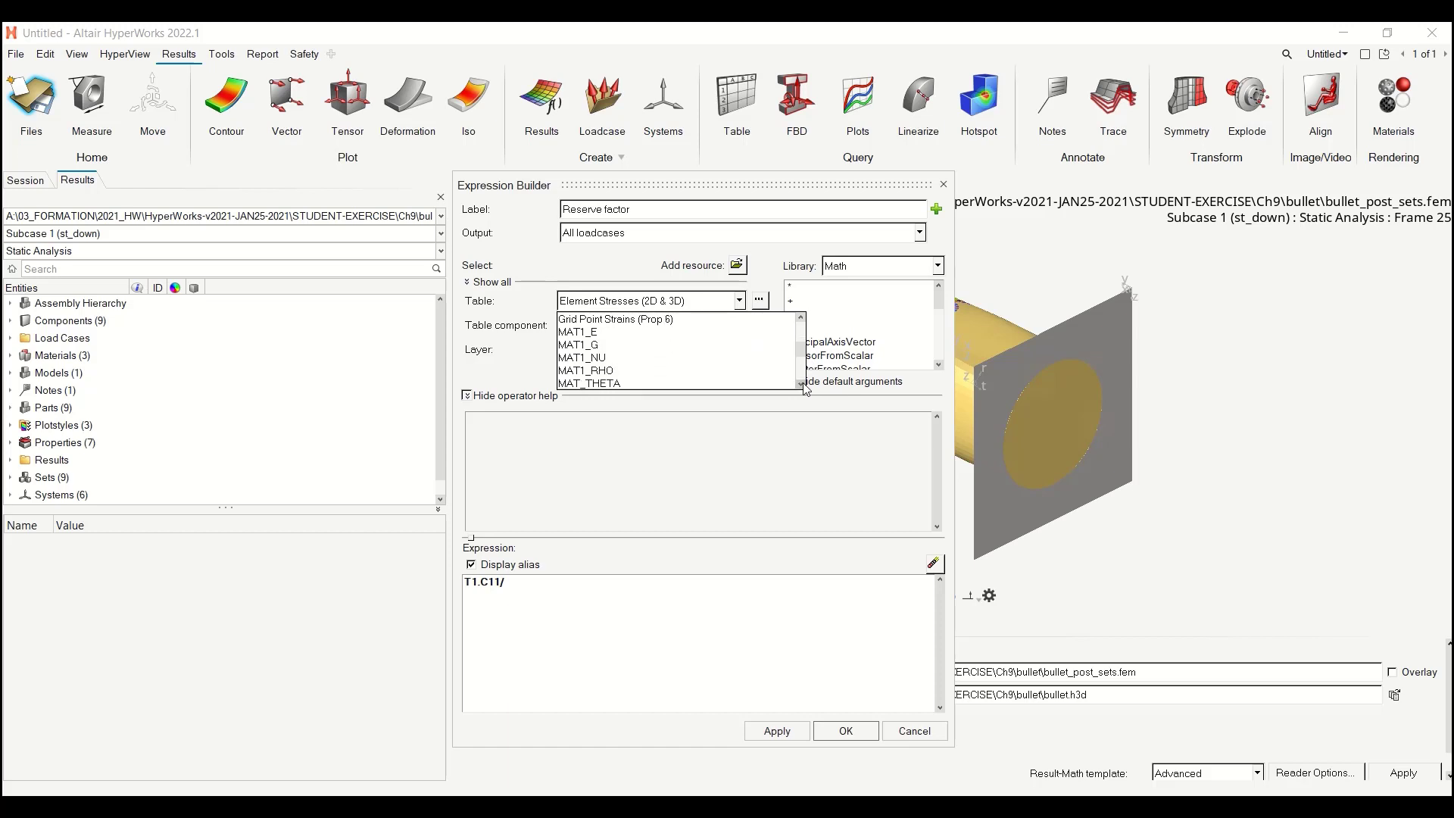
pyautogui.click(801, 384)
pyautogui.click(800, 384)
pyautogui.click(800, 384)
pyautogui.click(800, 384)
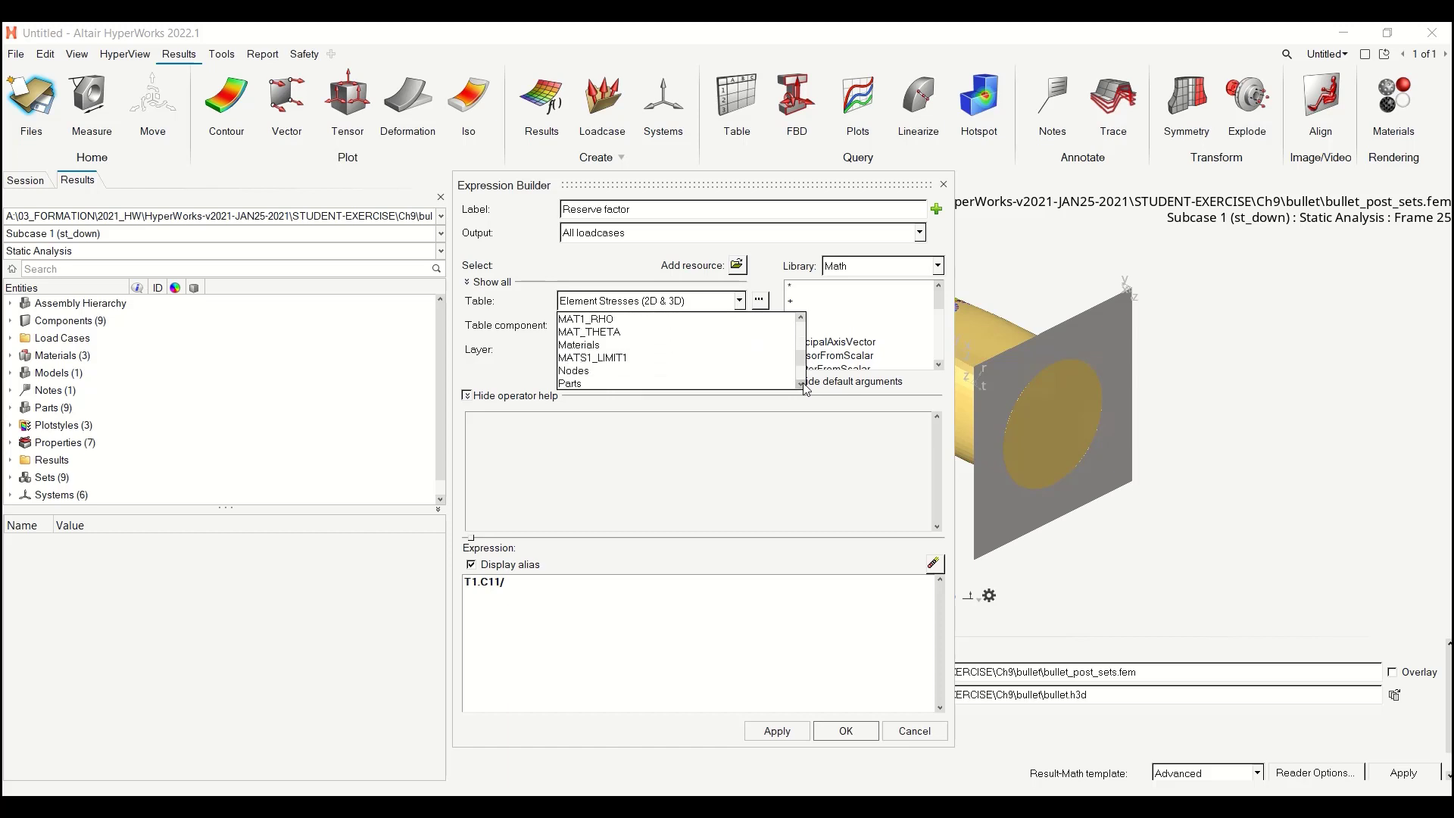
pyautogui.click(622, 356)
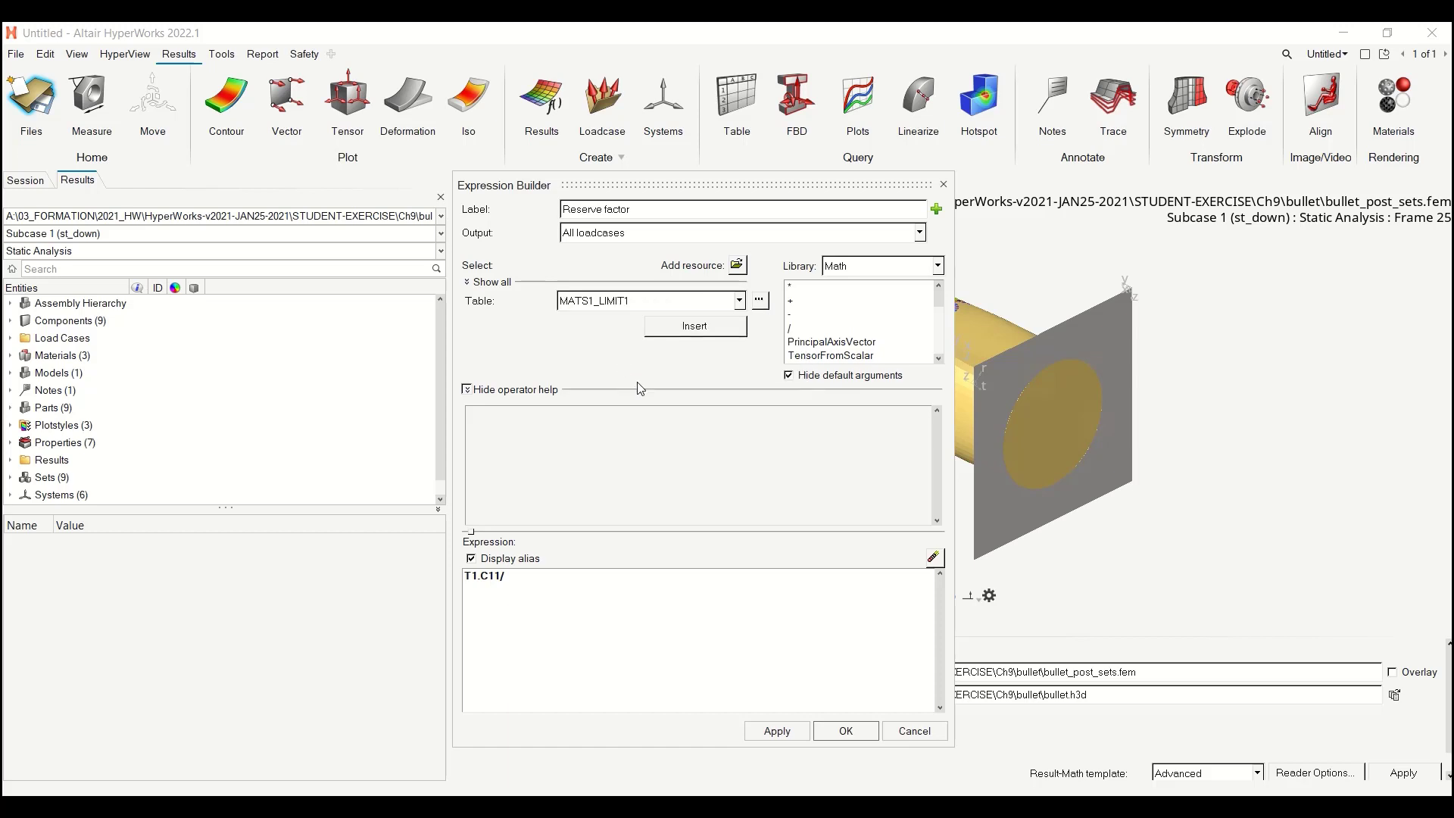
pyautogui.click(689, 326)
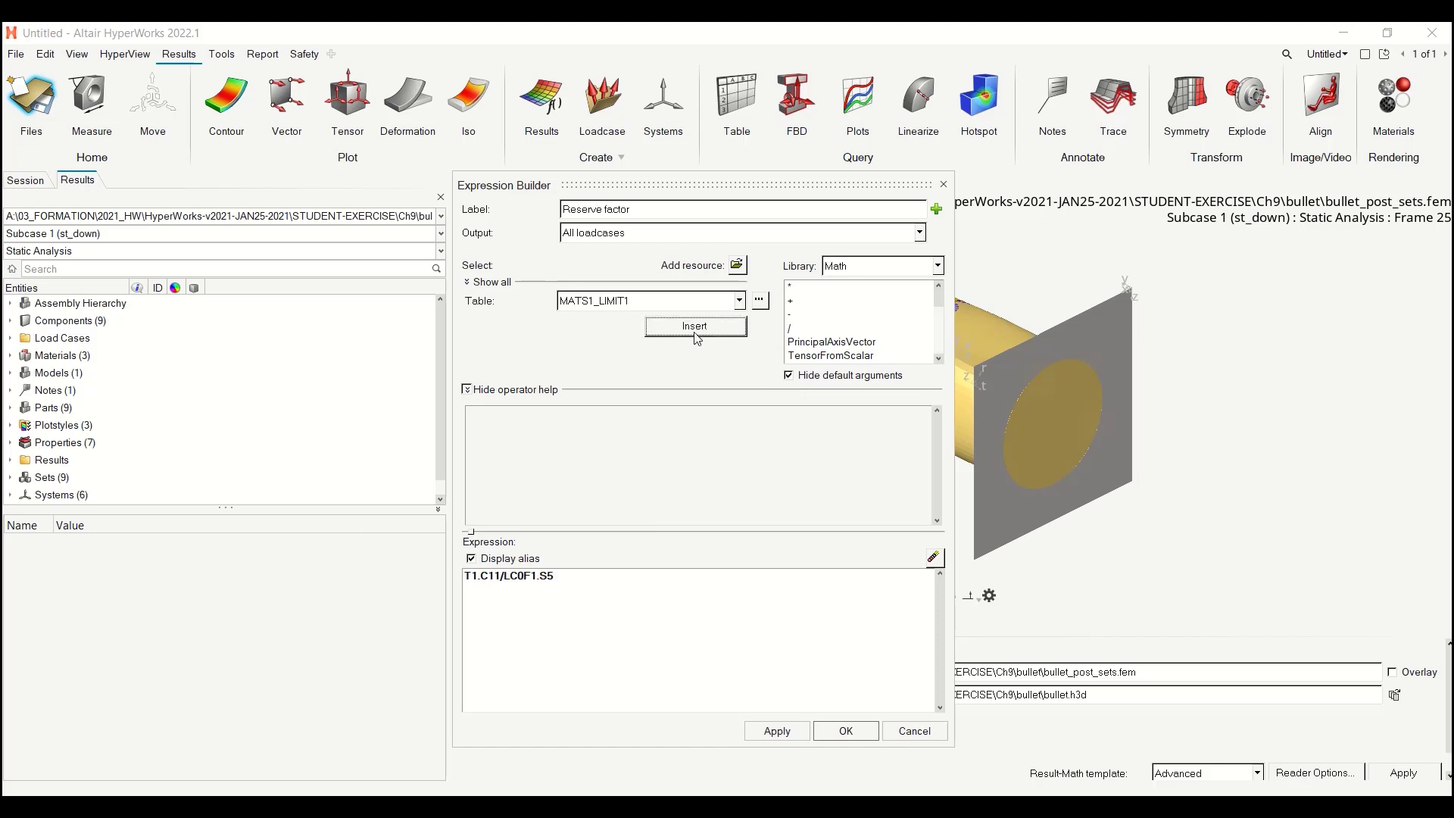
pyautogui.click(504, 576)
# Try applying the expression, dismiss the binding-mismatch warning, and switch to the Model function library.
pyautogui.click(807, 731)
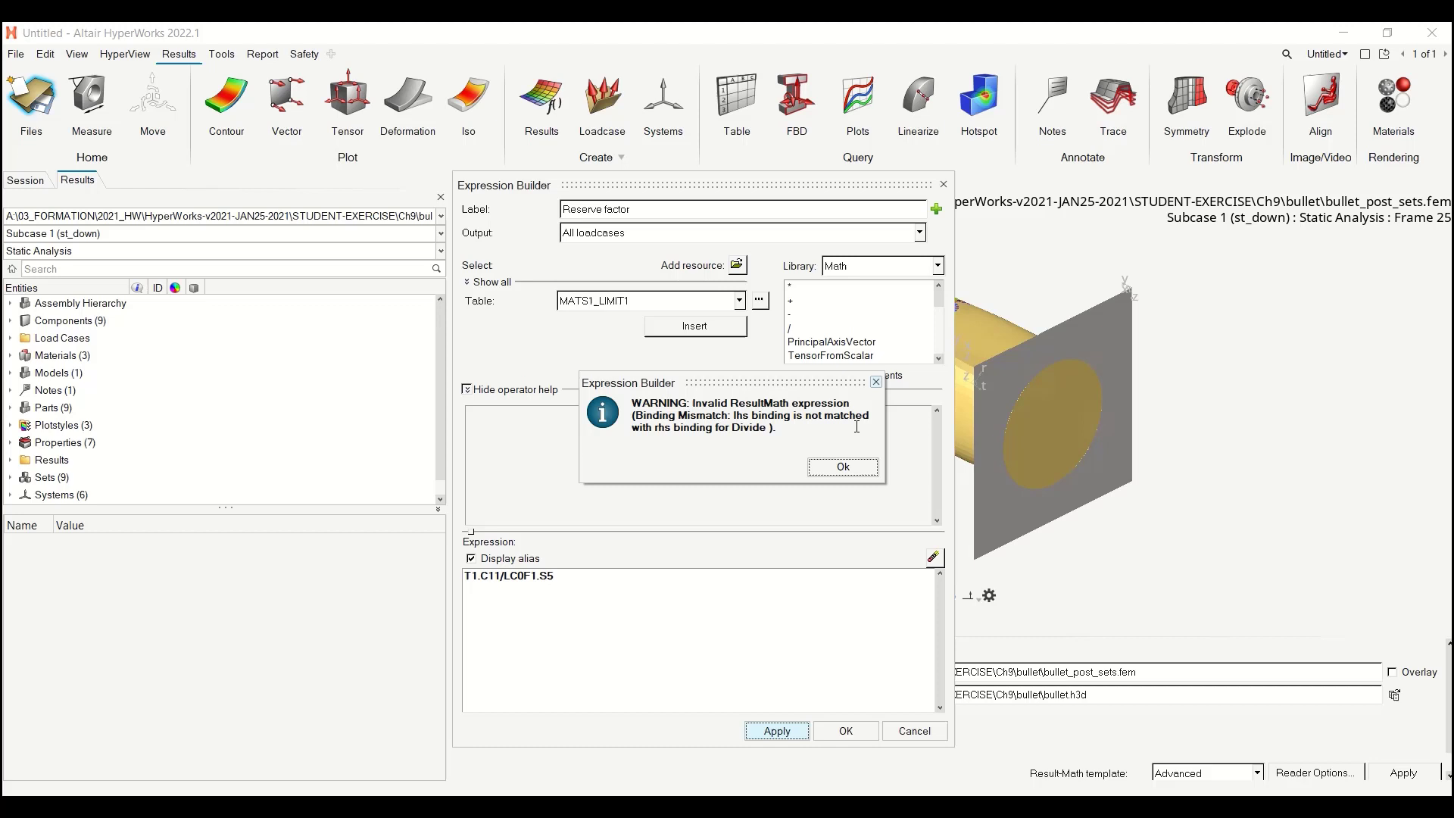
pyautogui.click(847, 466)
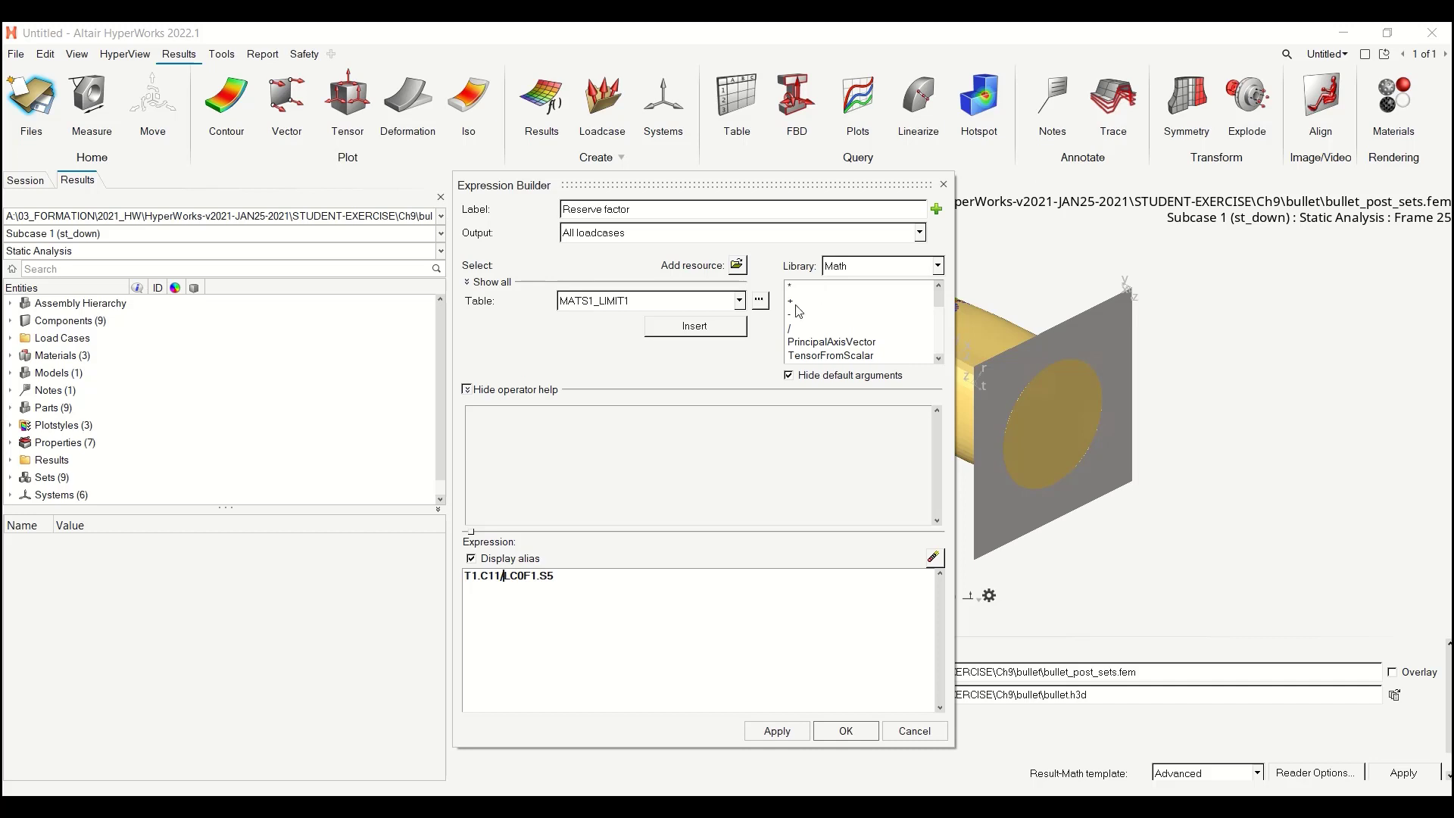
pyautogui.click(939, 266)
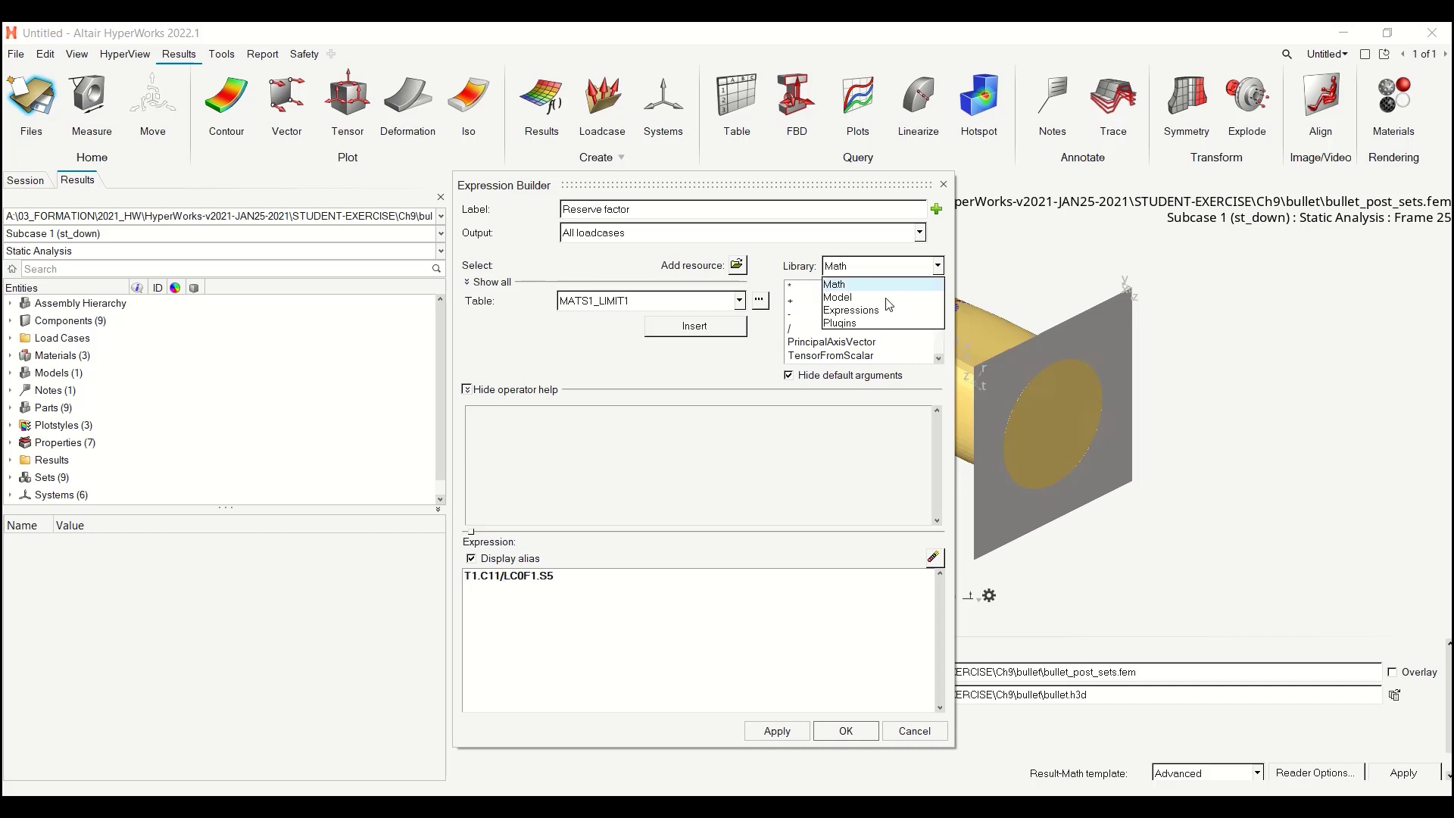
pyautogui.click(896, 297)
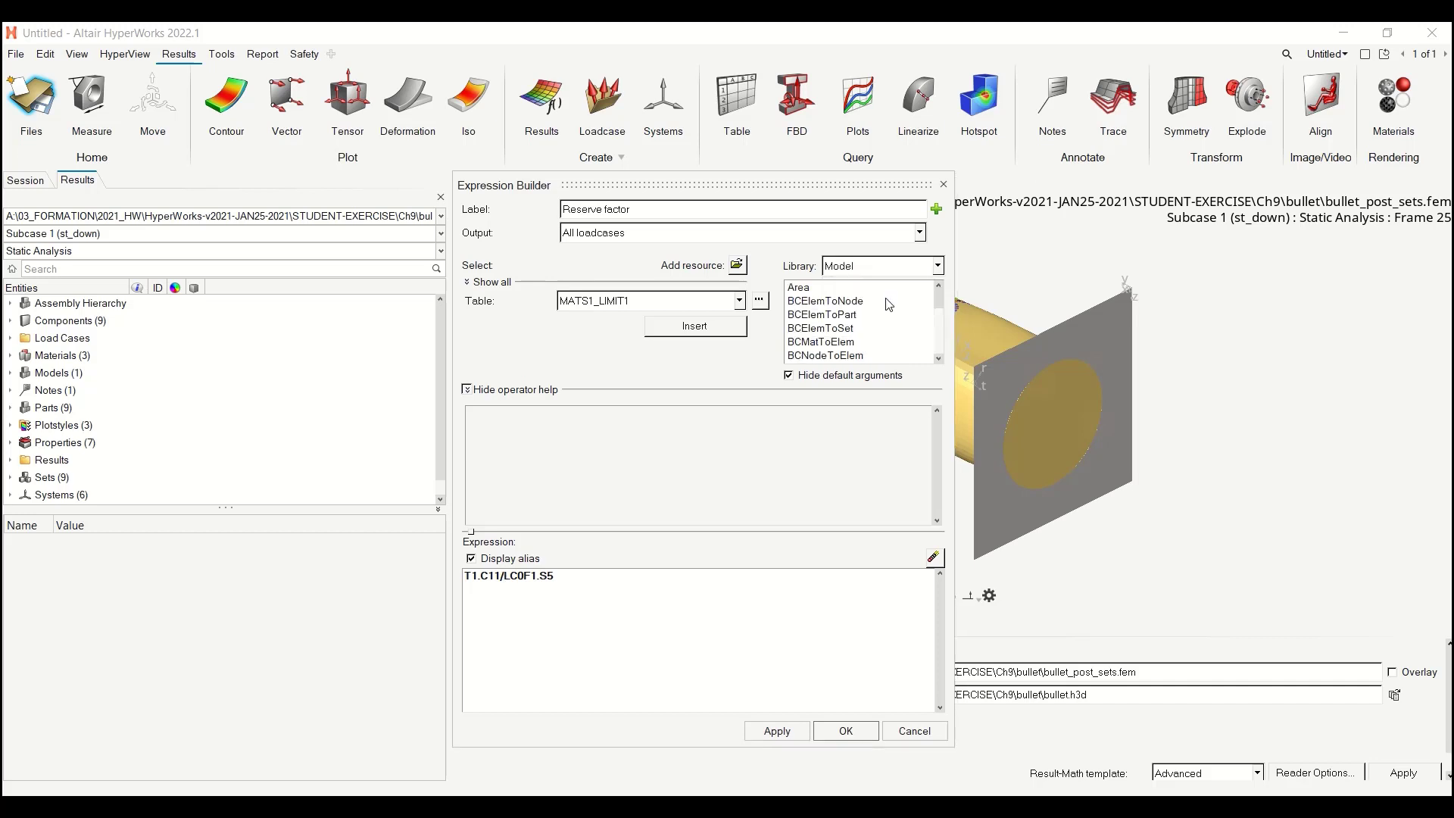
# Insert a BCMatToElem call with default arguments shown and delete the trailing LC0F1.S5 reference.
pyautogui.click(849, 347)
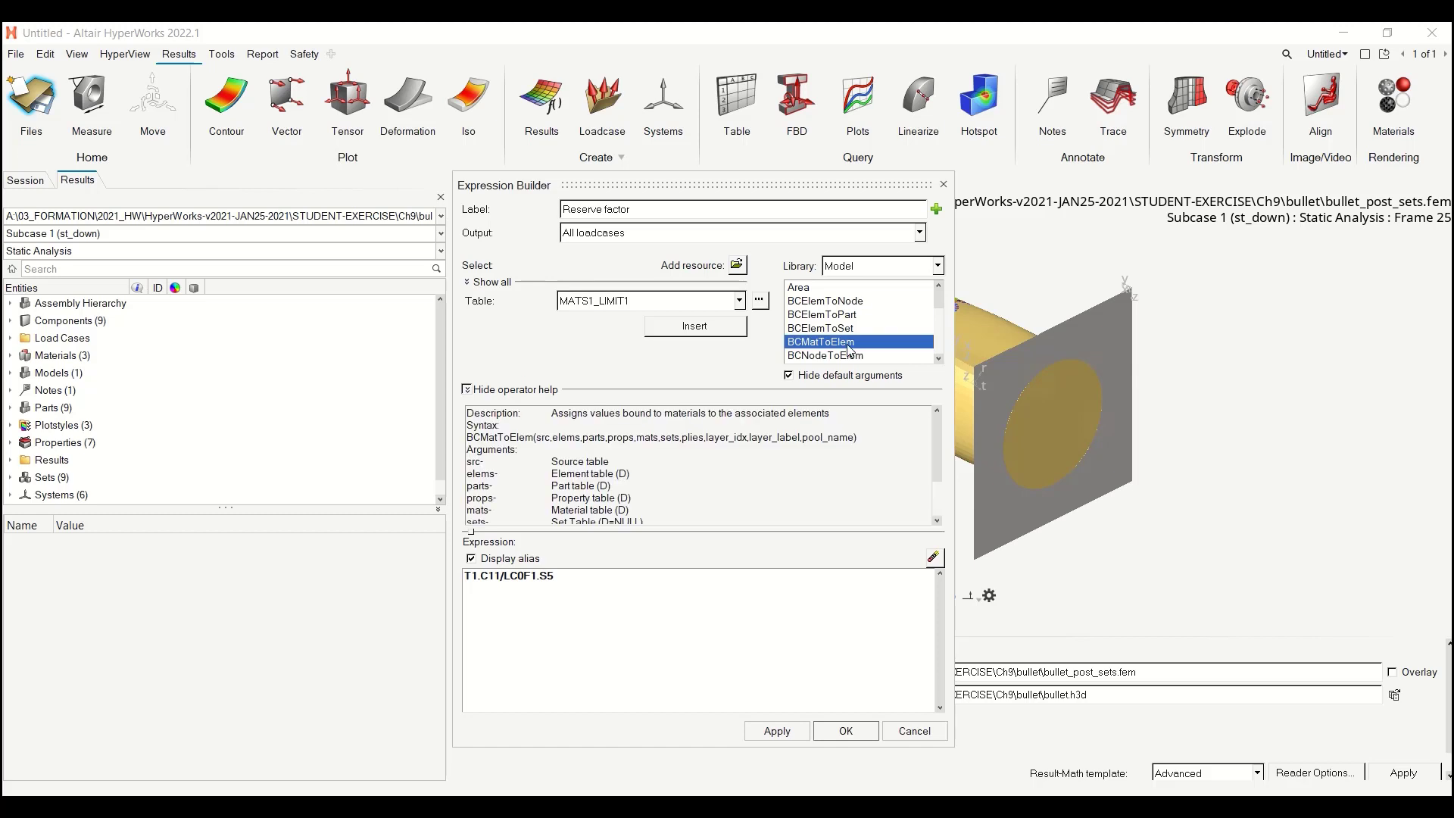
pyautogui.click(788, 376)
pyautogui.doubleClick(822, 343)
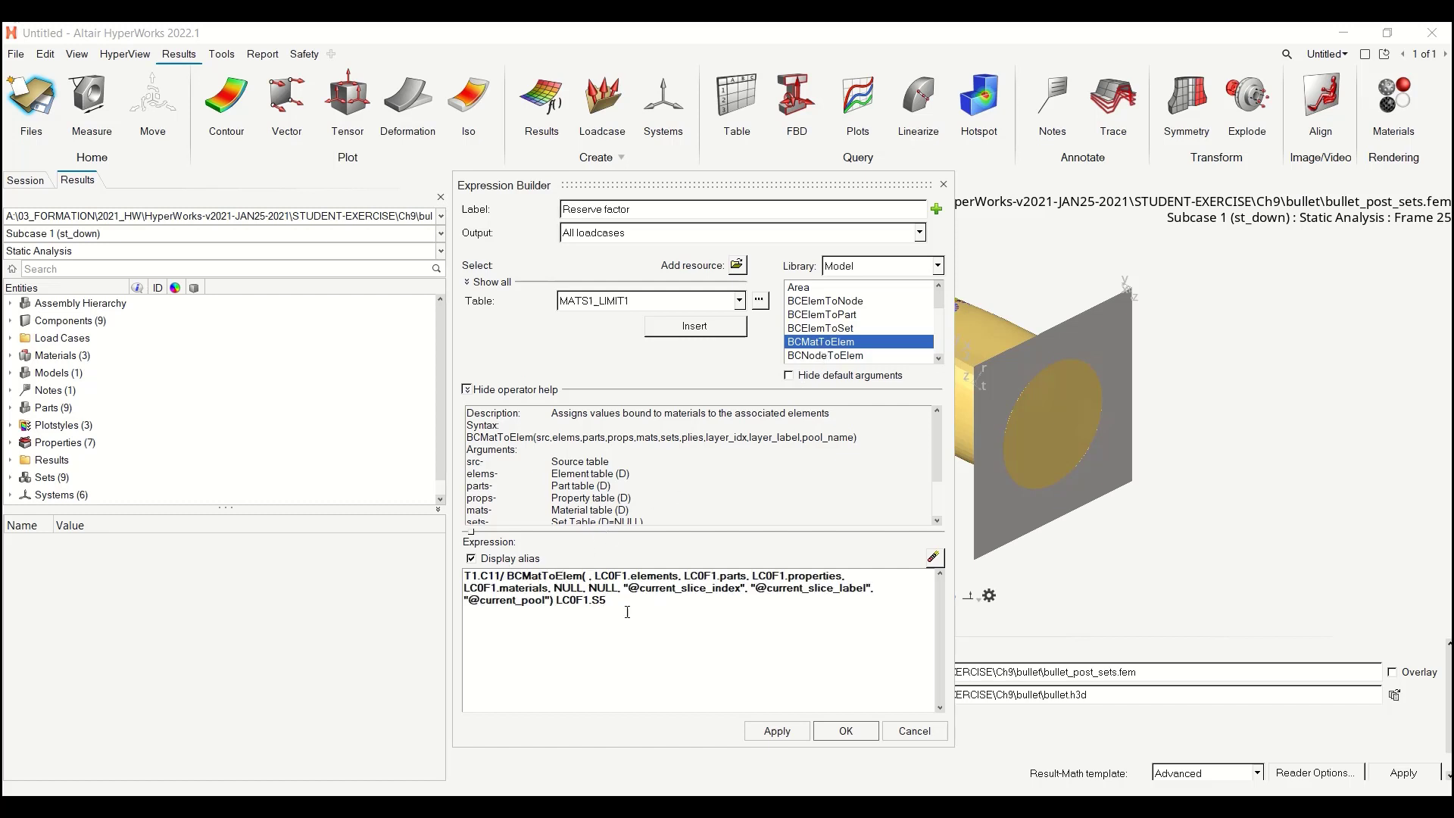
pyautogui.moveTo(606, 601); pyautogui.dragTo(562, 604)
pyautogui.press('BackSpace')
# Make LC0F1.S5 the BCMatToElem source, then apply and save the Reserve factor expression.
pyautogui.click(735, 326)
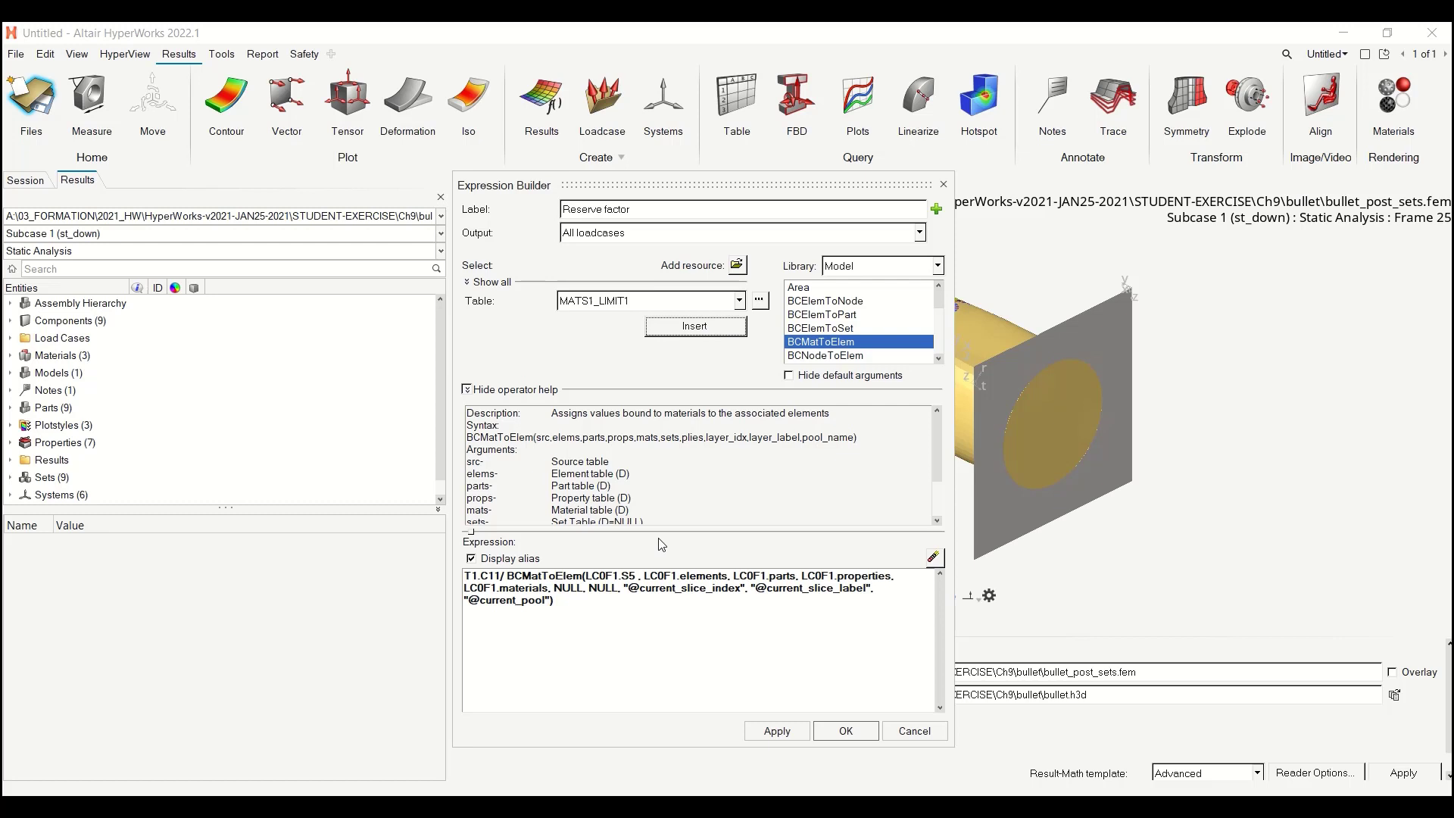
pyautogui.click(801, 733)
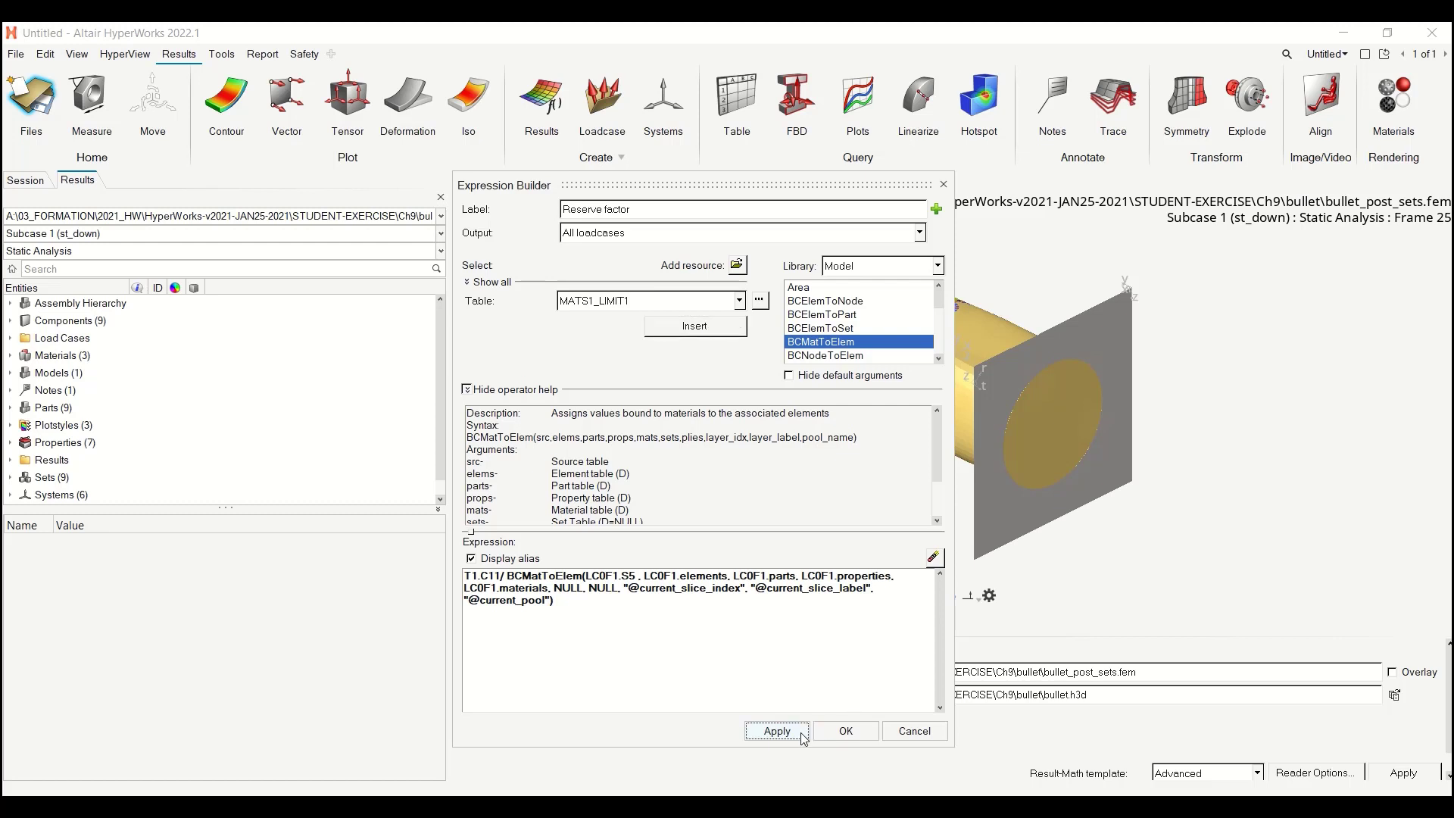
pyautogui.click(843, 731)
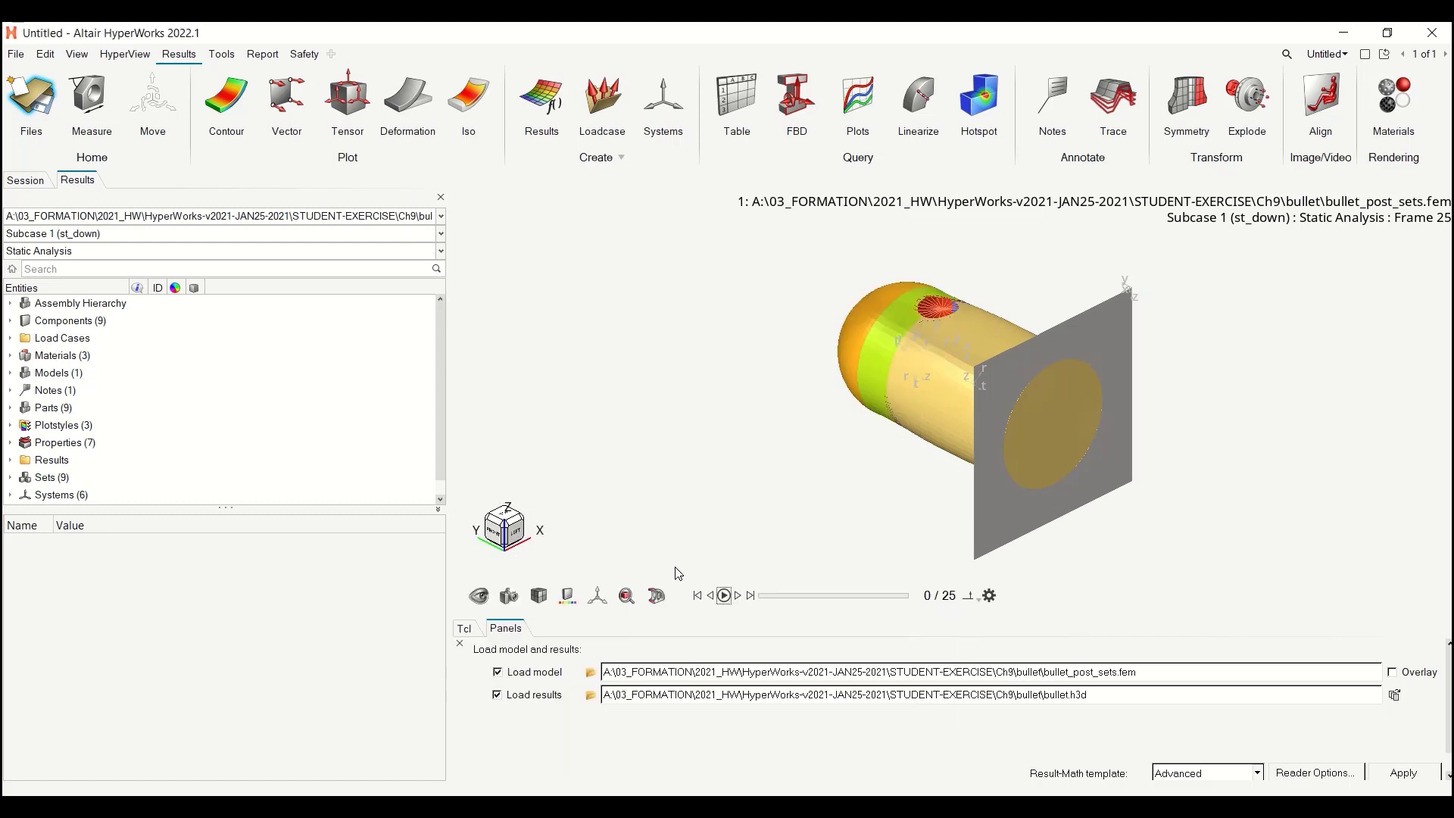
# Set the contour result type to Reserve factor (s) and enlarge the settings panel.
pyautogui.click(219, 98)
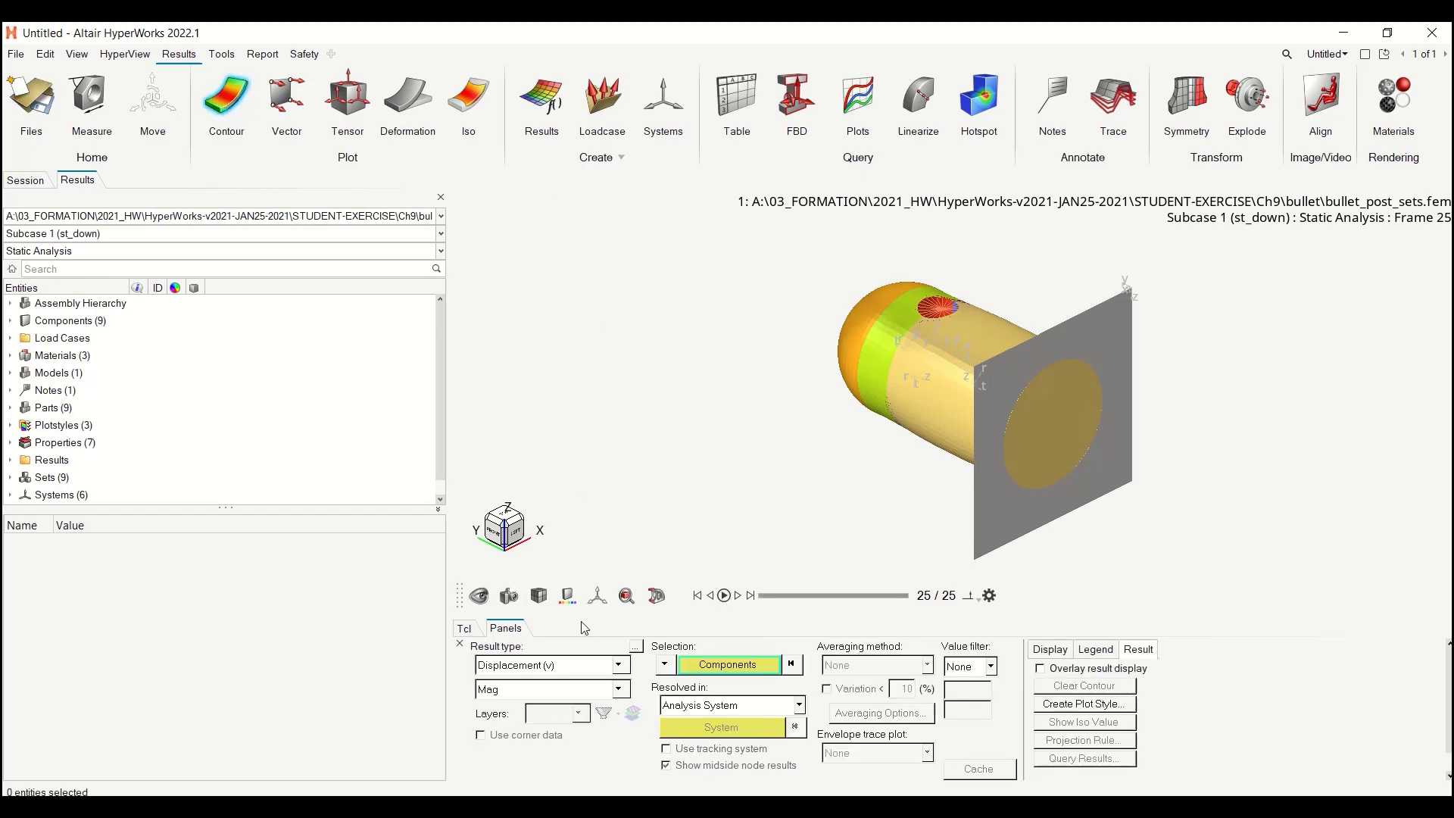
pyautogui.click(568, 667)
pyautogui.scroll(-3, 563, 712)
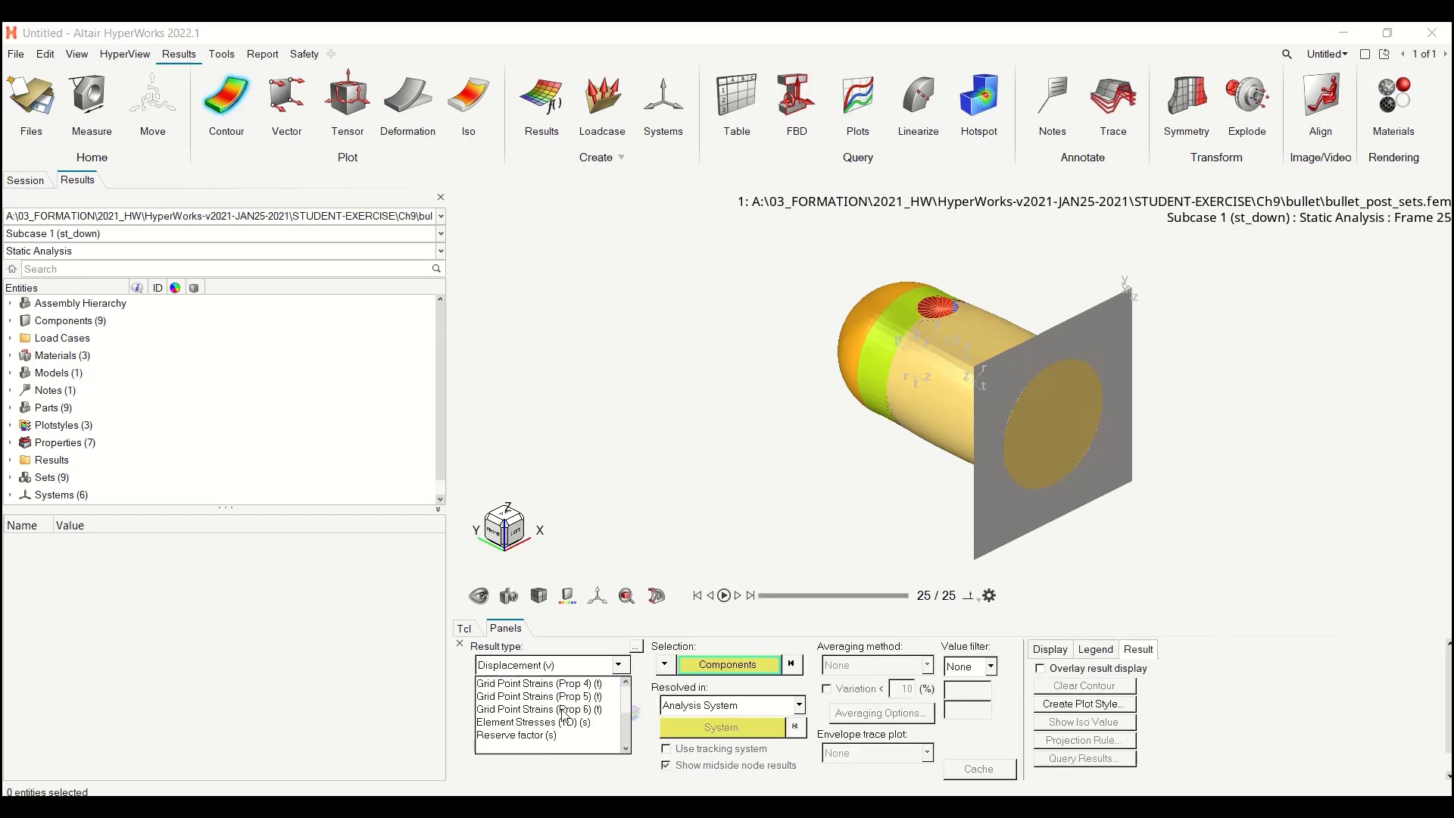
pyautogui.click(543, 737)
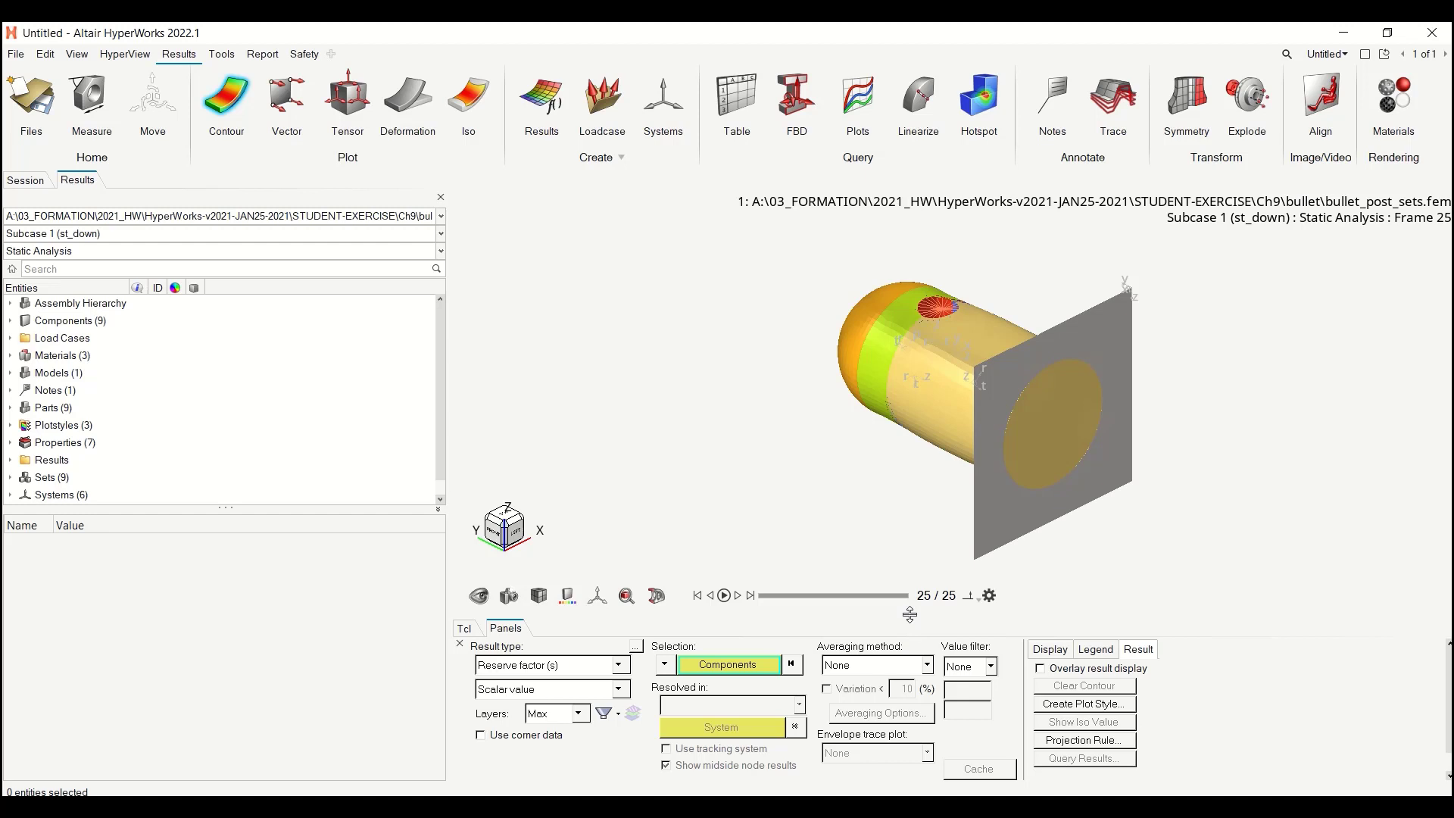
pyautogui.moveTo(909, 613); pyautogui.dragTo(909, 598)
# Plot the Reserve factor contour (9.397E-02 to 3.447E+01) and rotate the model toward the top hotspot.
pyautogui.click(979, 772)
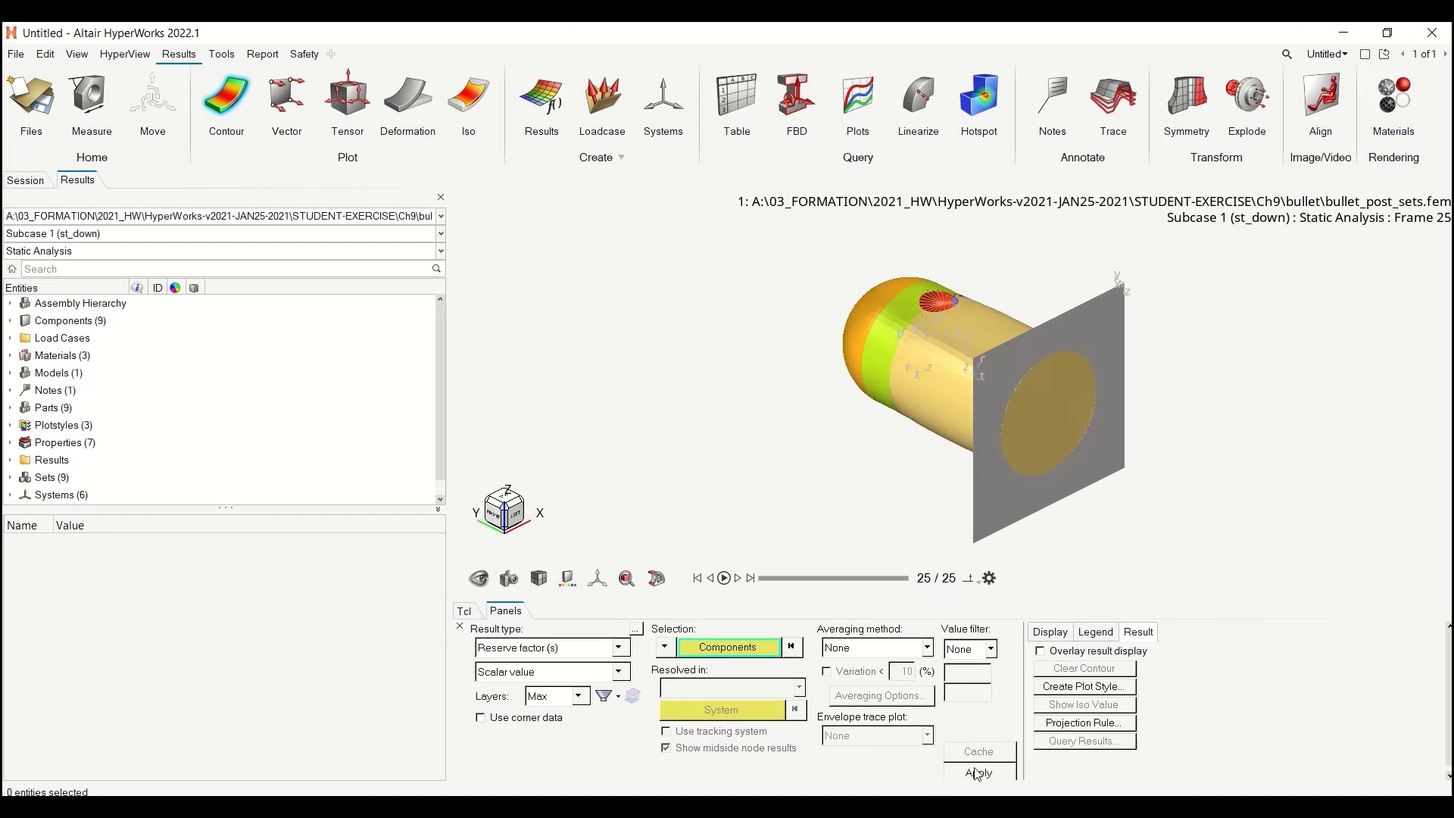
pyautogui.keyDown('ctrl'); pyautogui.moveTo(957, 385); pyautogui.dragTo(866, 425); pyautogui.keyUp('ctrl')
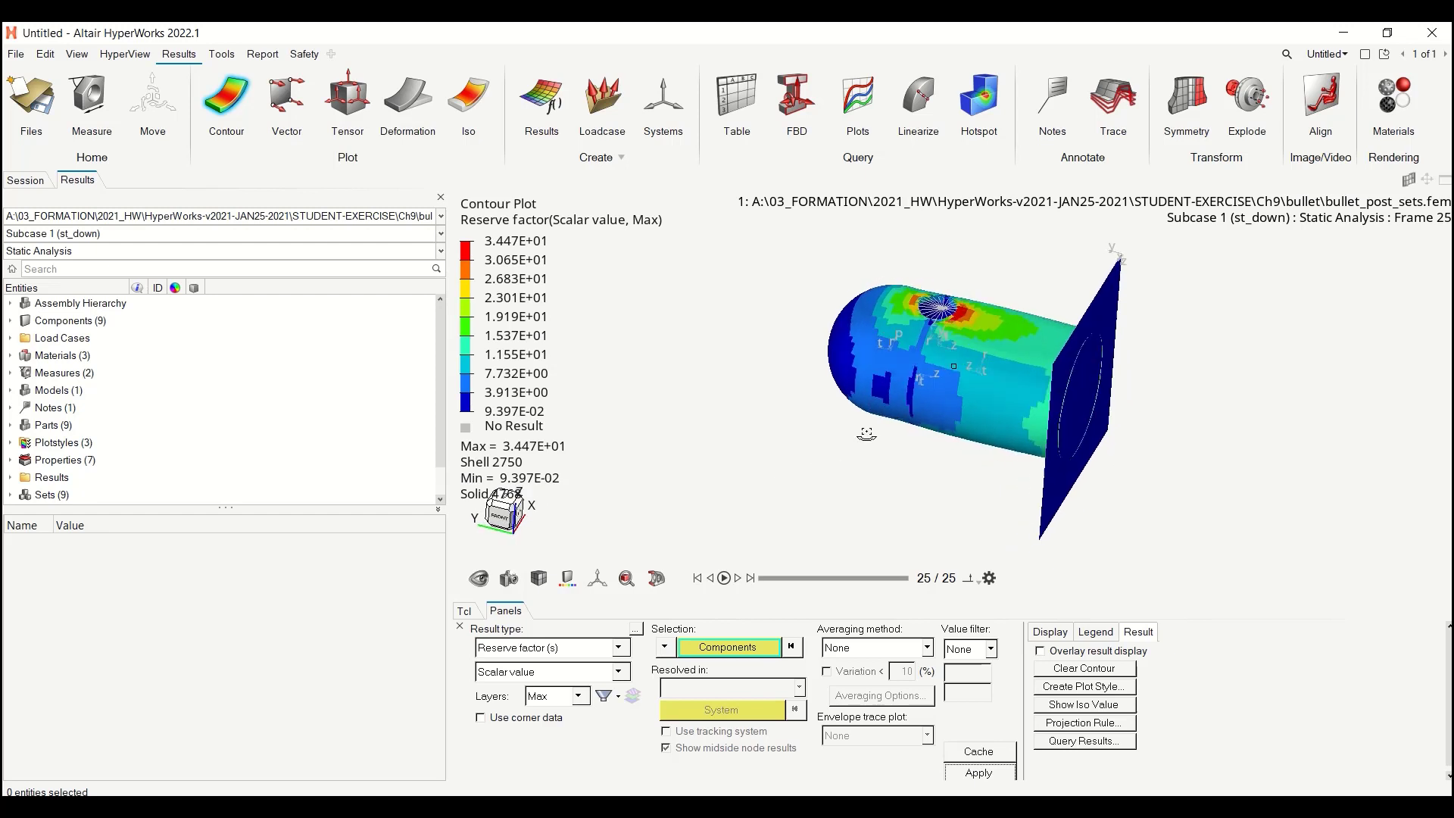
pyautogui.keyDown('ctrl'); pyautogui.moveTo(787, 342); pyautogui.dragTo(720, 407); pyautogui.keyUp('ctrl')
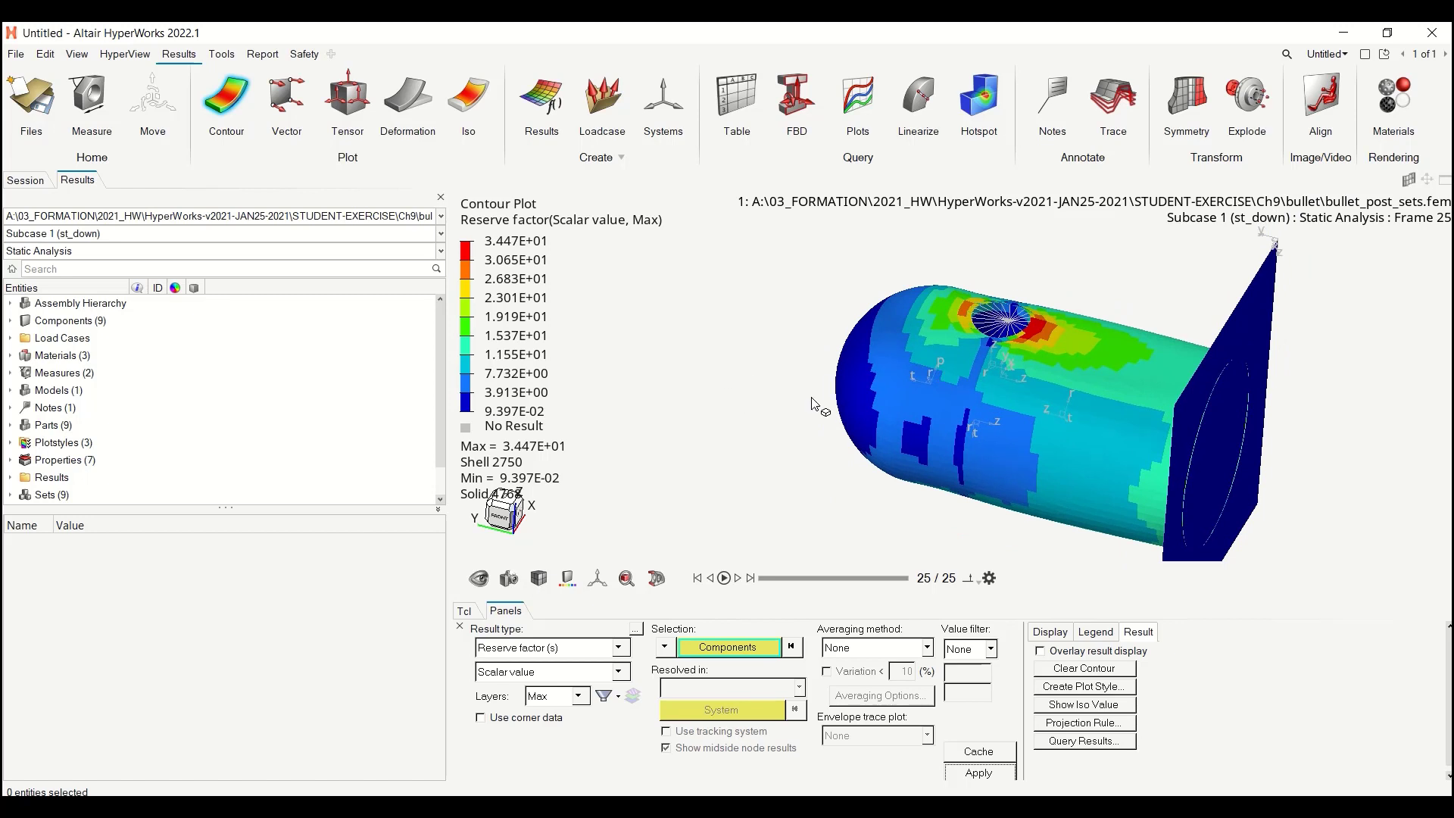
pyautogui.keyDown('ctrl'); pyautogui.moveTo(827, 392); pyautogui.dragTo(746, 443, button='right'); pyautogui.keyUp('ctrl')
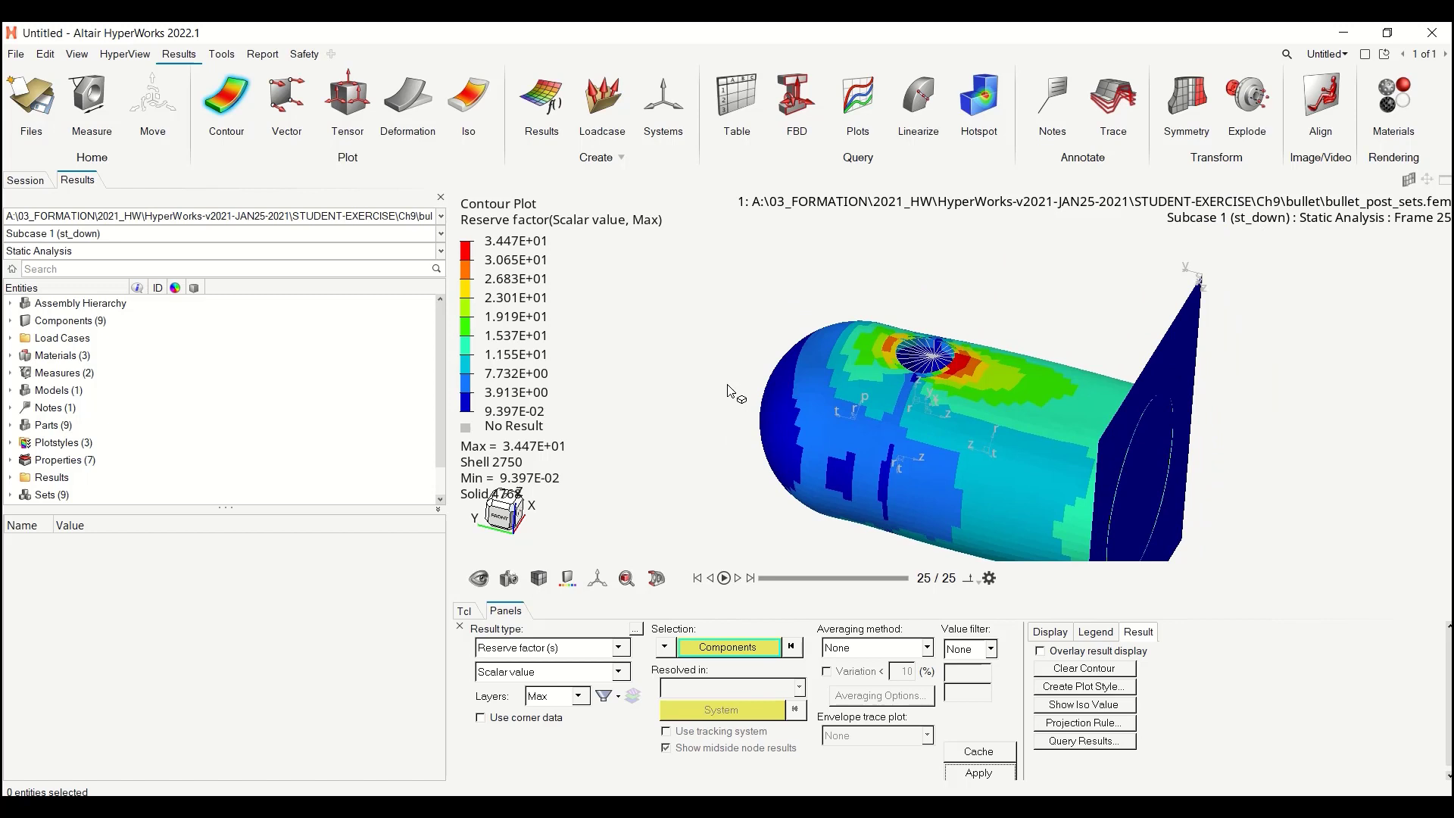